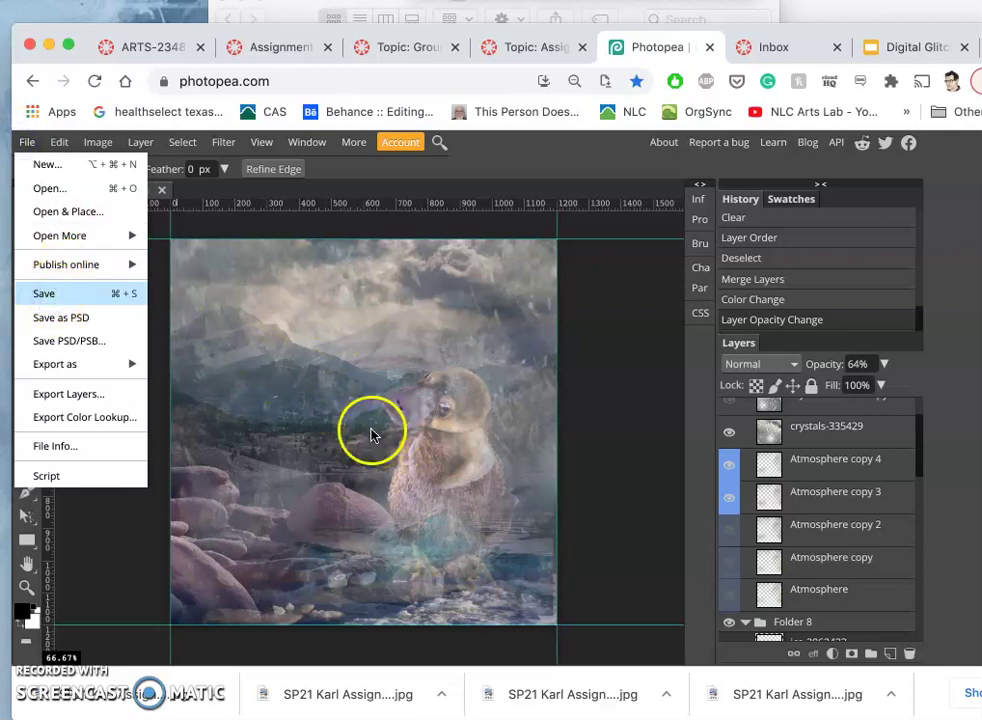
Step: Export the composite as a JPG at 1200 x 1200 px and 70% quality
left_click(408, 530)
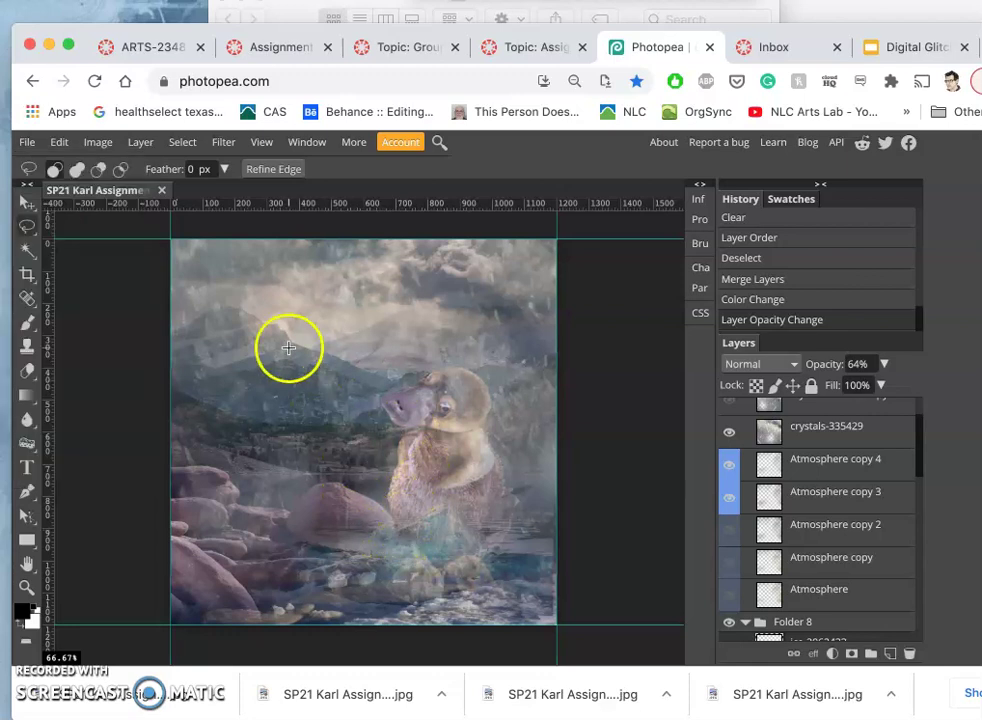
left_click(27, 142)
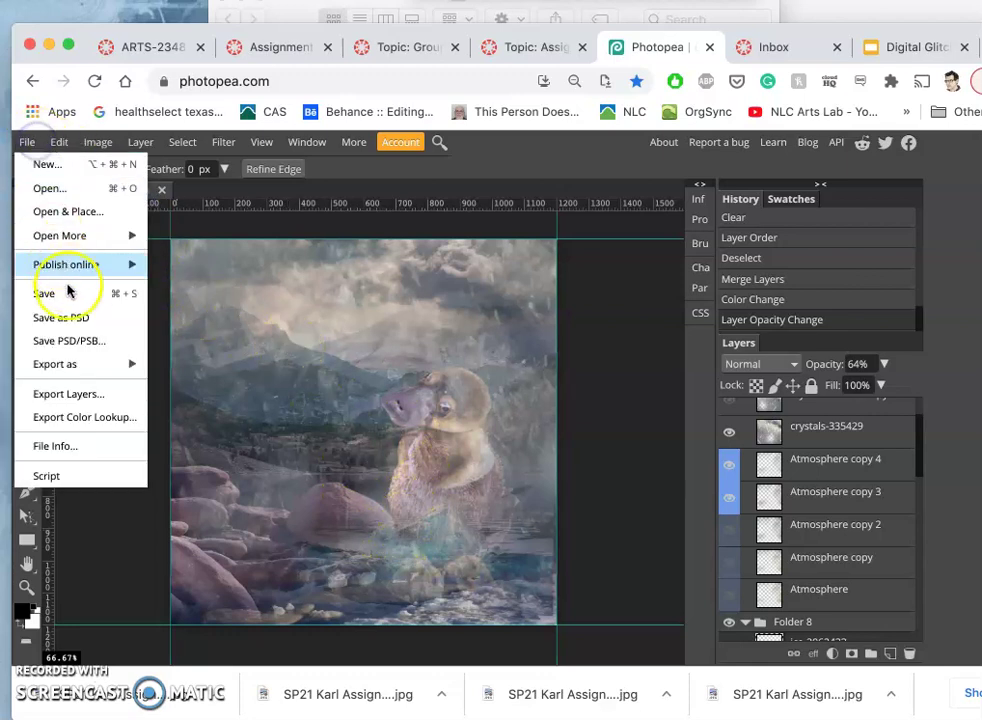
mouse_move(125, 362)
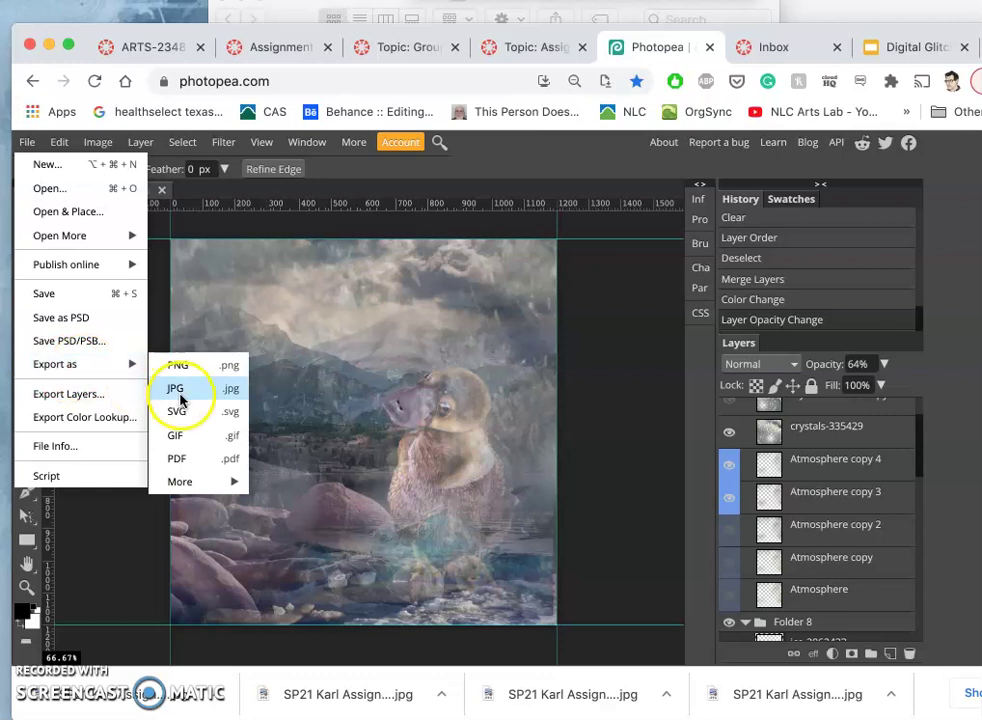
left_click(178, 390)
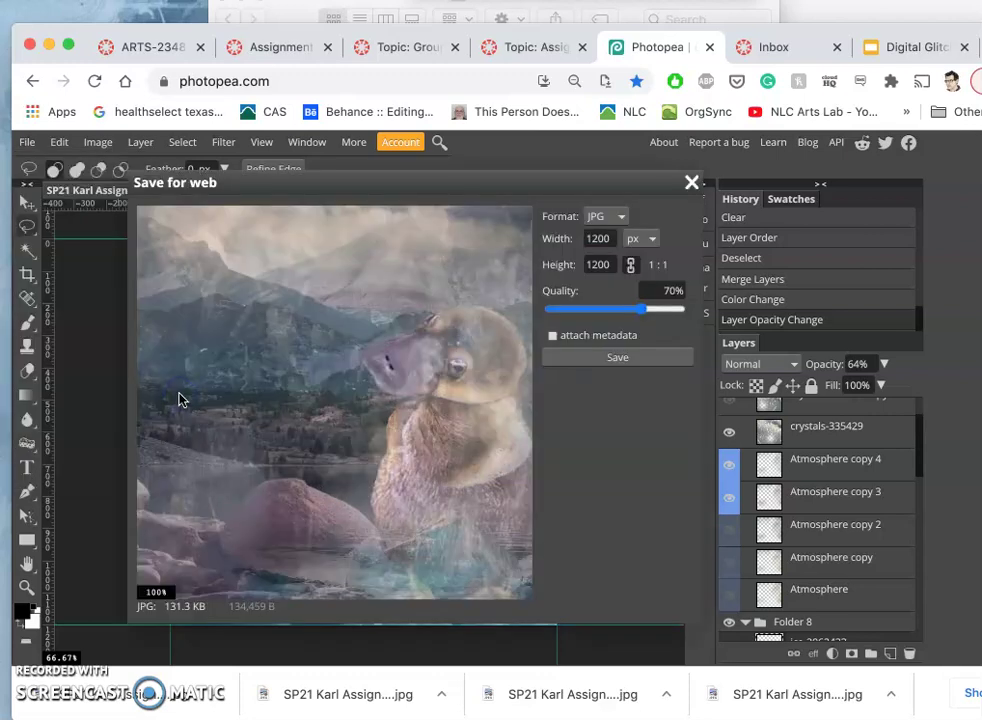
left_click(619, 357)
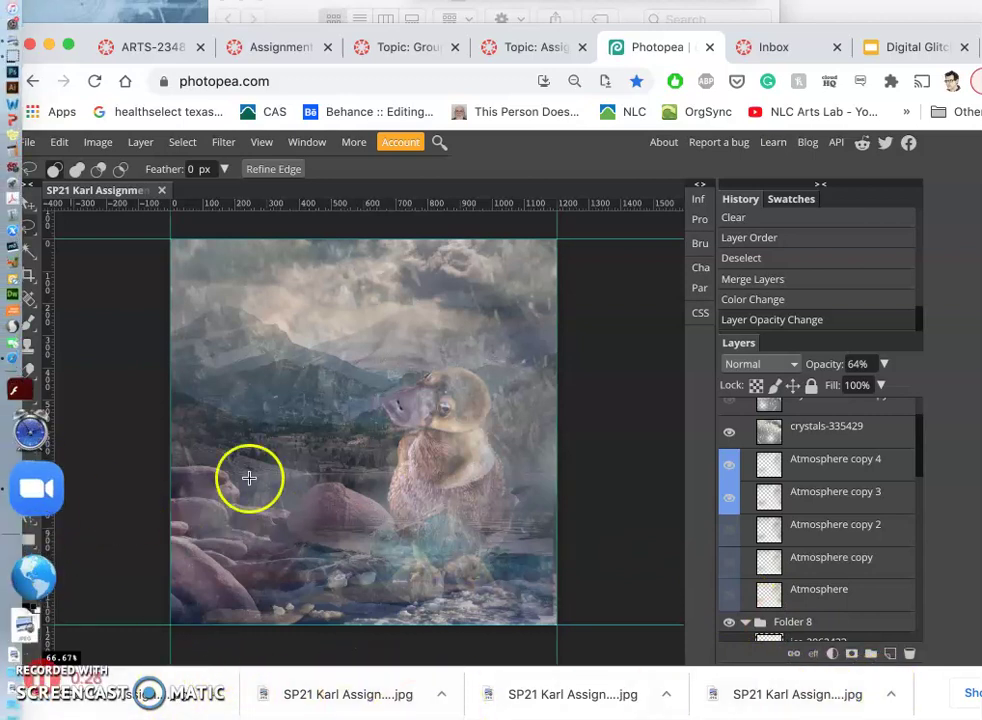
Step: Switch to the Downloads folder in Finder and rename the newly exported JPG as 5.jpg
key("ctrl+Up")
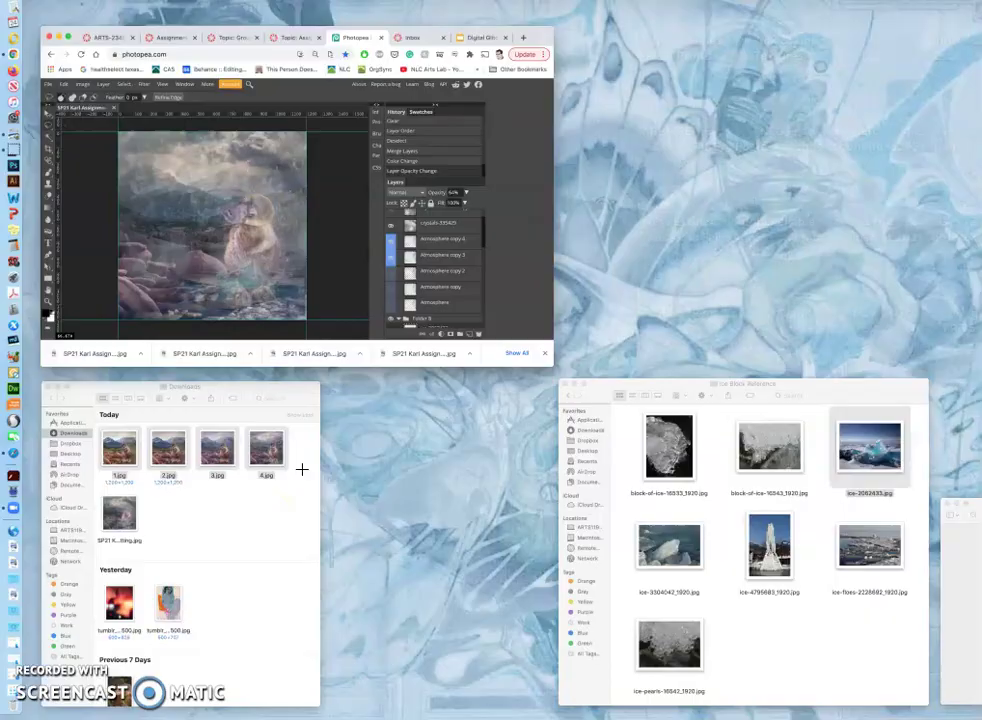
left_click(301, 469)
left_click(375, 316)
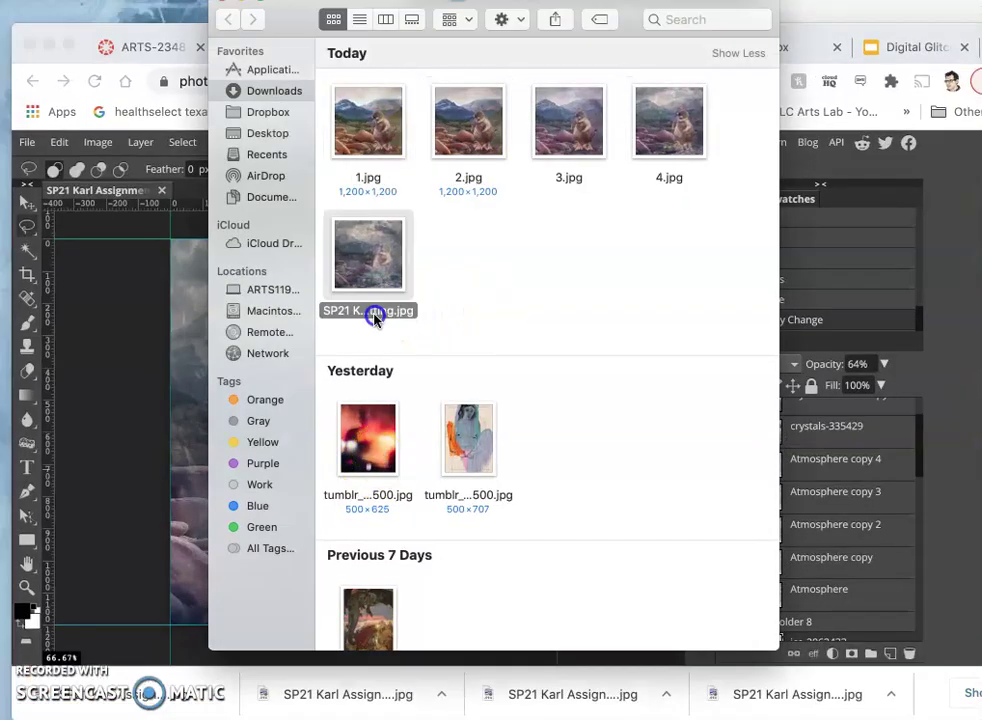
left_click(385, 313)
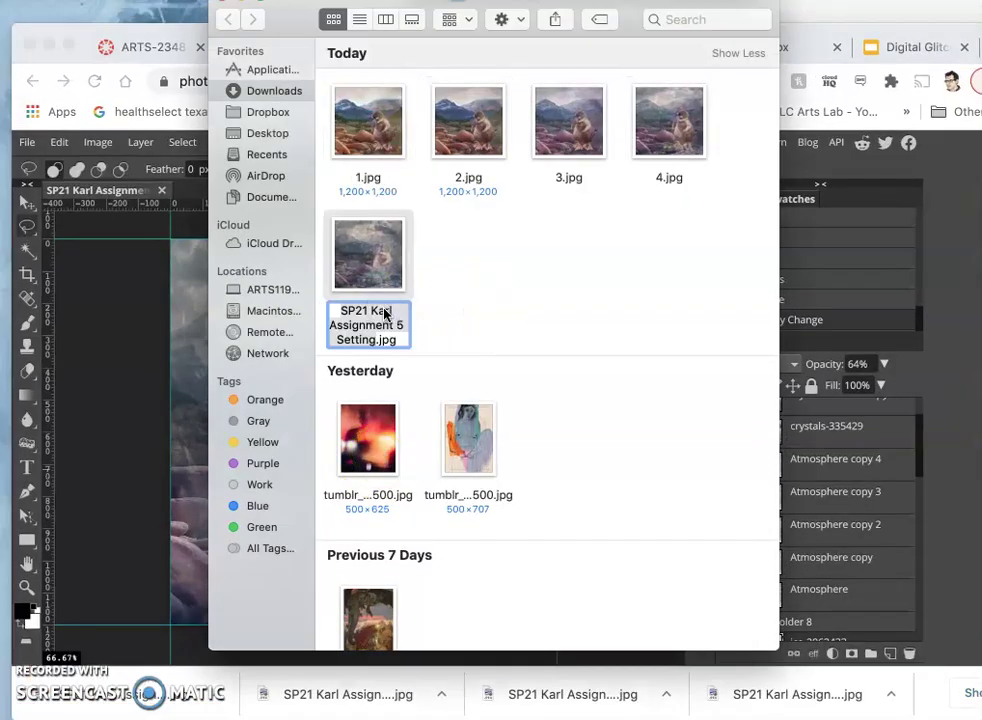
type("5")
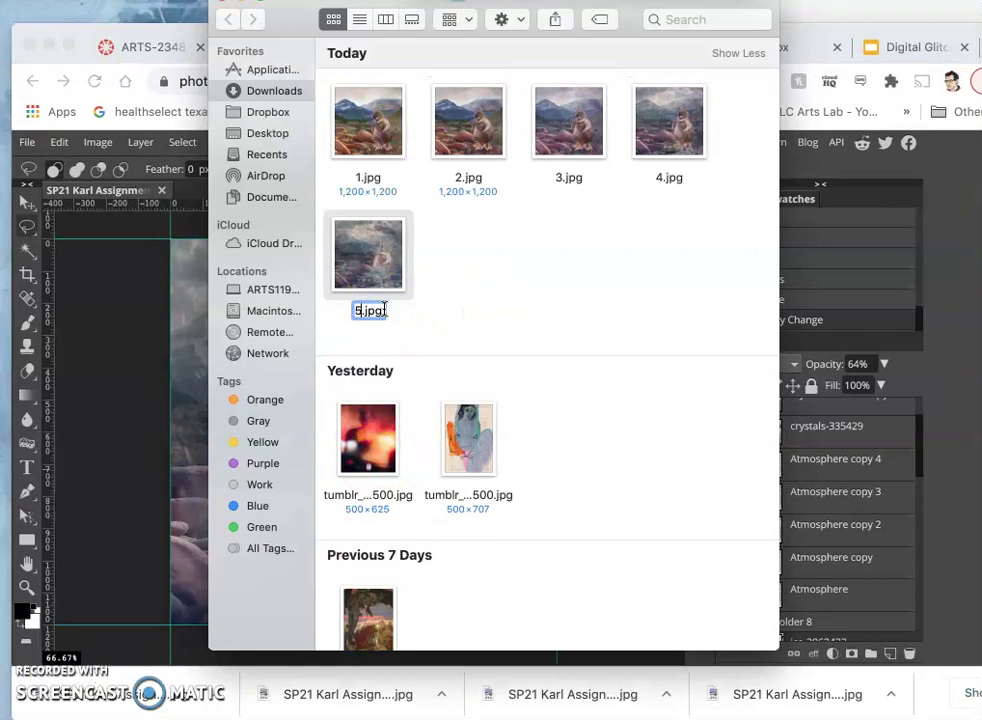
left_click(434, 299)
Step: Bring up the storyboard sketch and rename 5.jpg in Downloads as 4b.jpg
left_click(361, 313)
key("super+Tab")
left_click(361, 305)
left_click(363, 313)
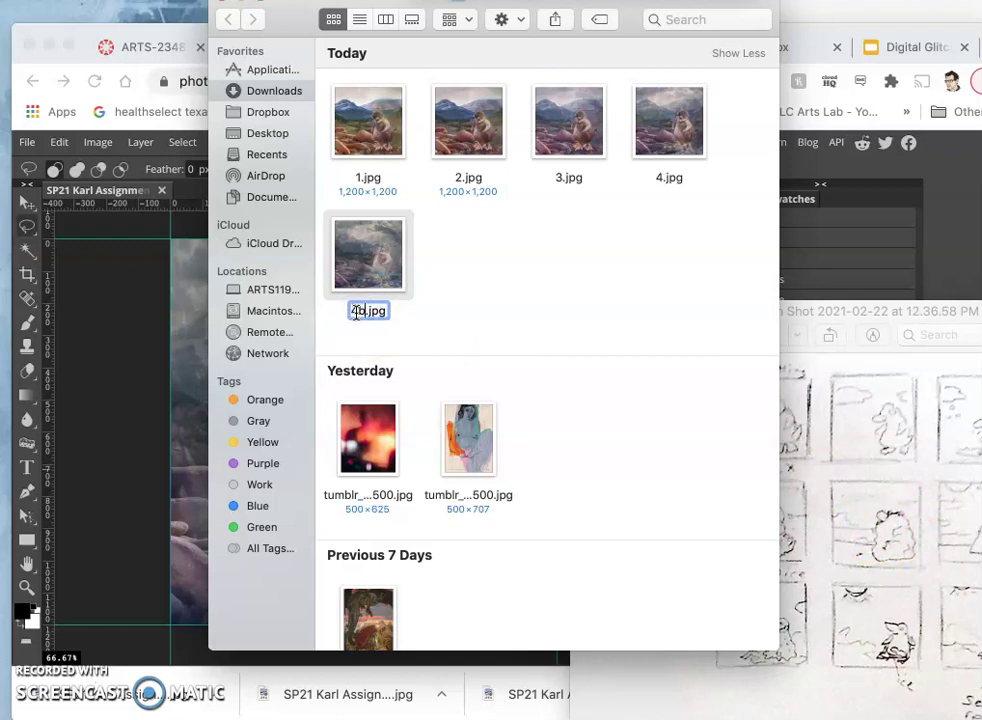
left_click(449, 303)
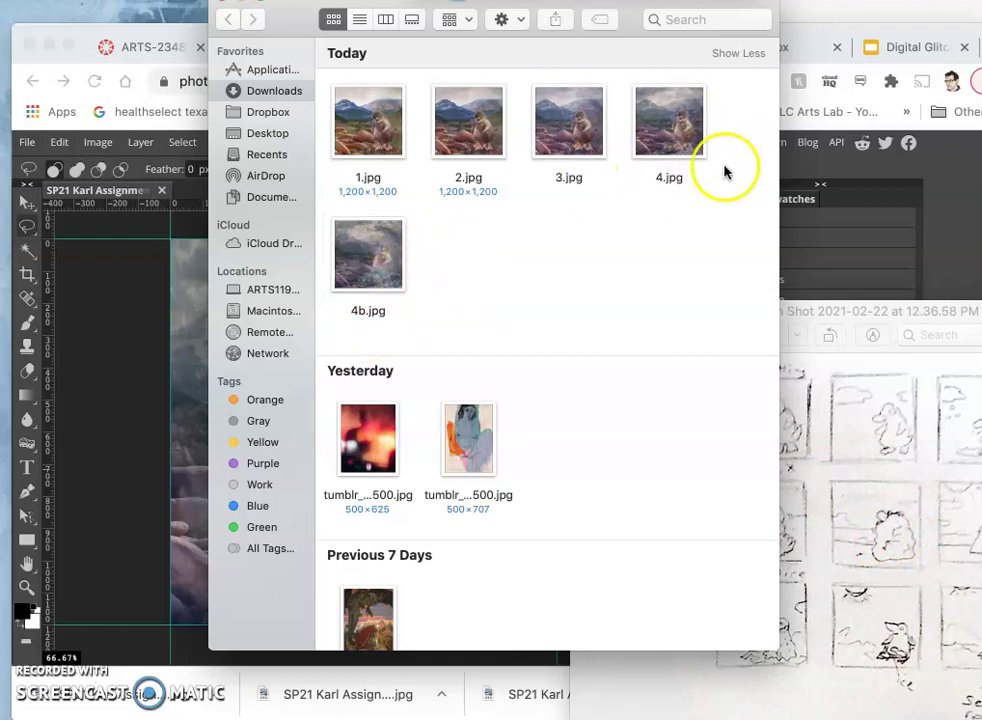
Step: Open 1.jpg and 4b.jpg to compare the first and latest frames, and close both images
left_click(365, 118)
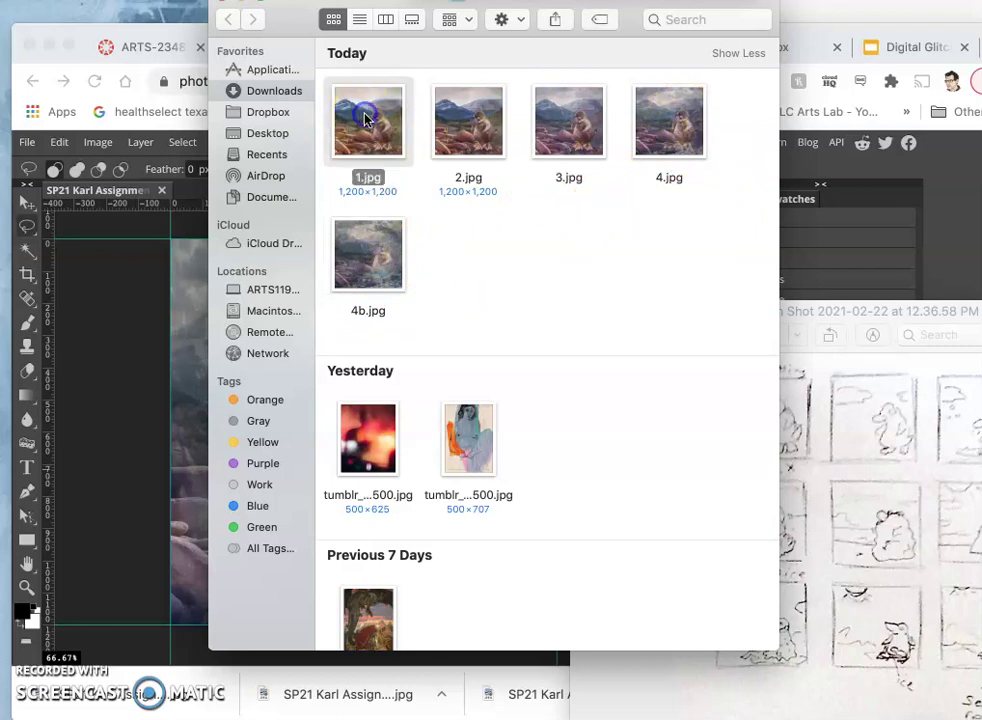
double_click(365, 118)
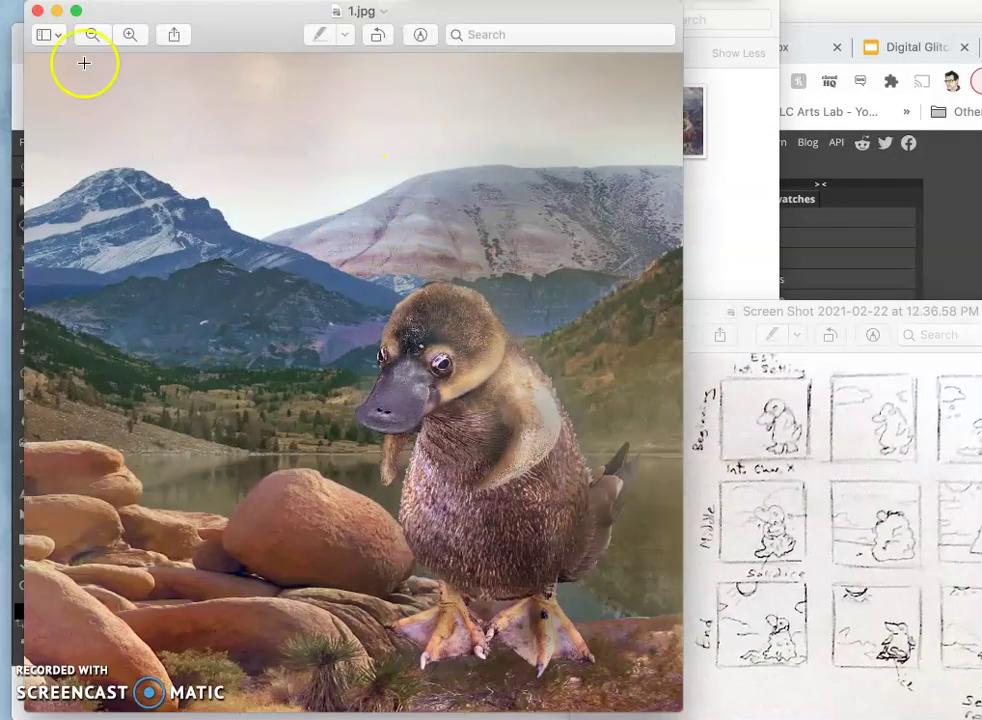
left_click(732, 219)
double_click(385, 245)
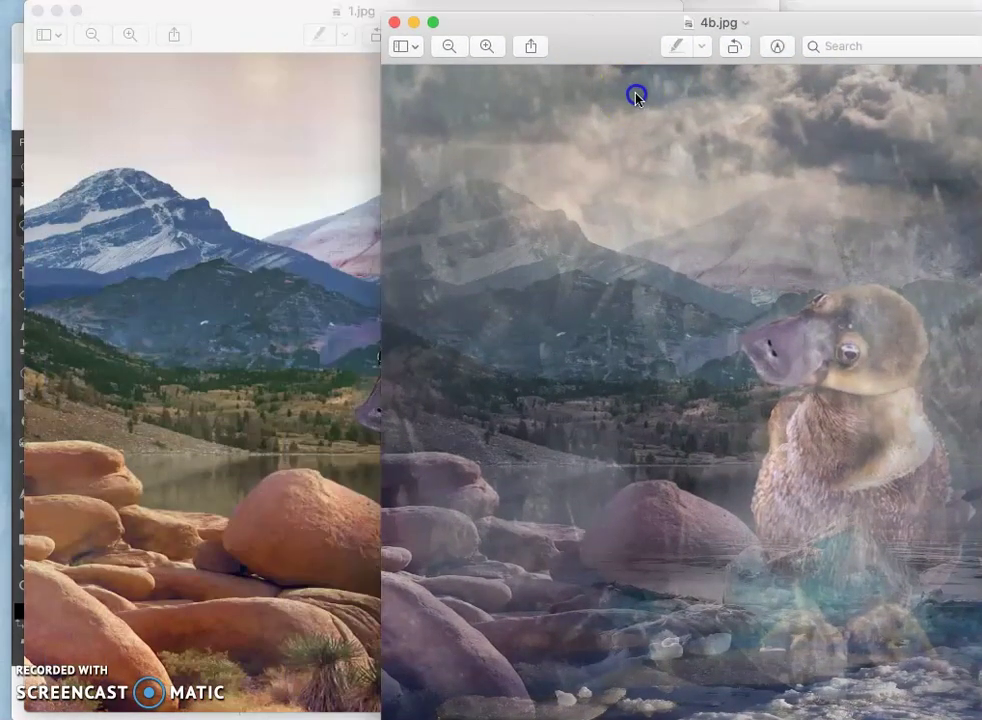
left_click_drag(635, 94, 547, 103)
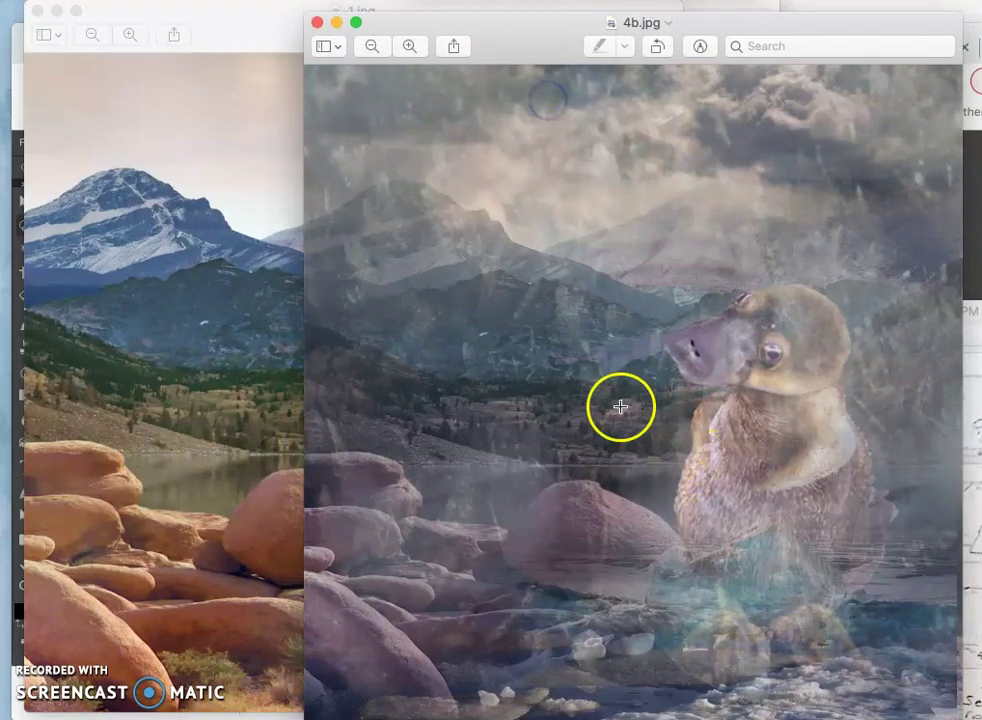
left_click(316, 22)
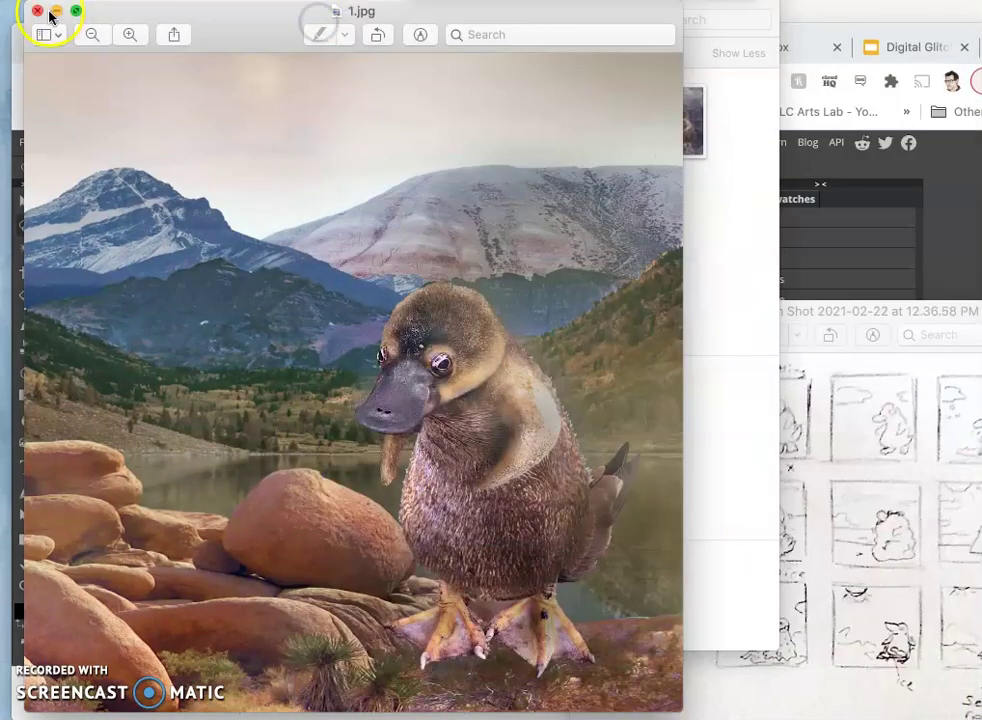
left_click(37, 10)
Step: Open 1.jpg, 2.jpg, 3.jpg, 4.jpg and 4b.jpg together and flip back and forth through them to examine the frame progression
left_click(560, 263)
left_click_drag(322, 132, 657, 262)
double_click(390, 252)
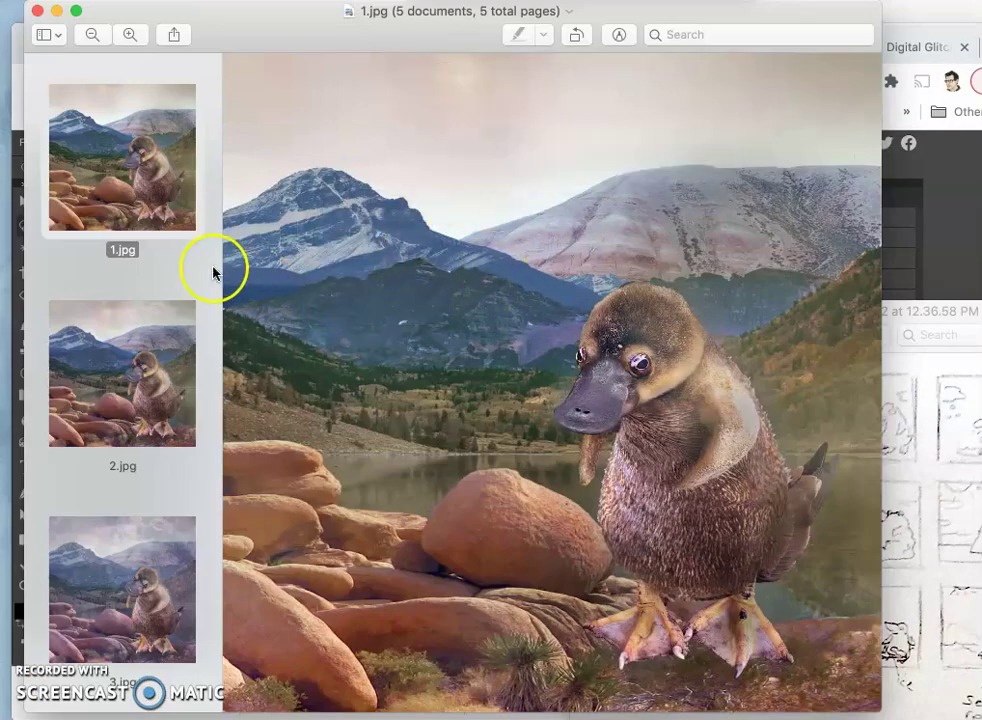
key("Down")
key("Down")
key("Down")
key("Down")
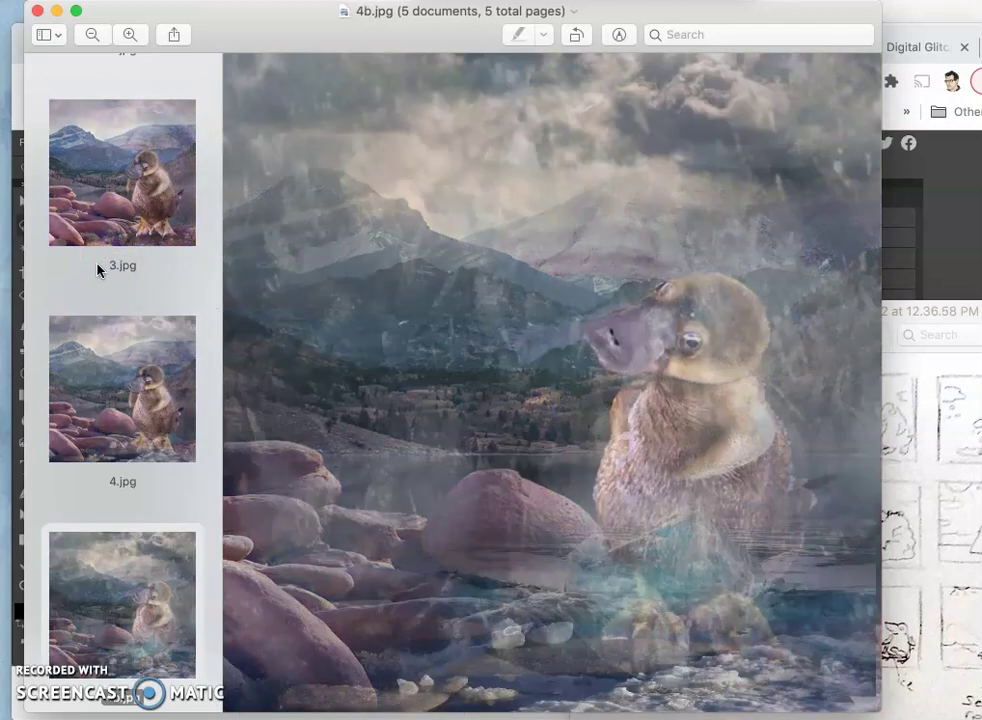
key("Up")
key("Up")
key("Up")
key("Up")
key("Down")
key("Down")
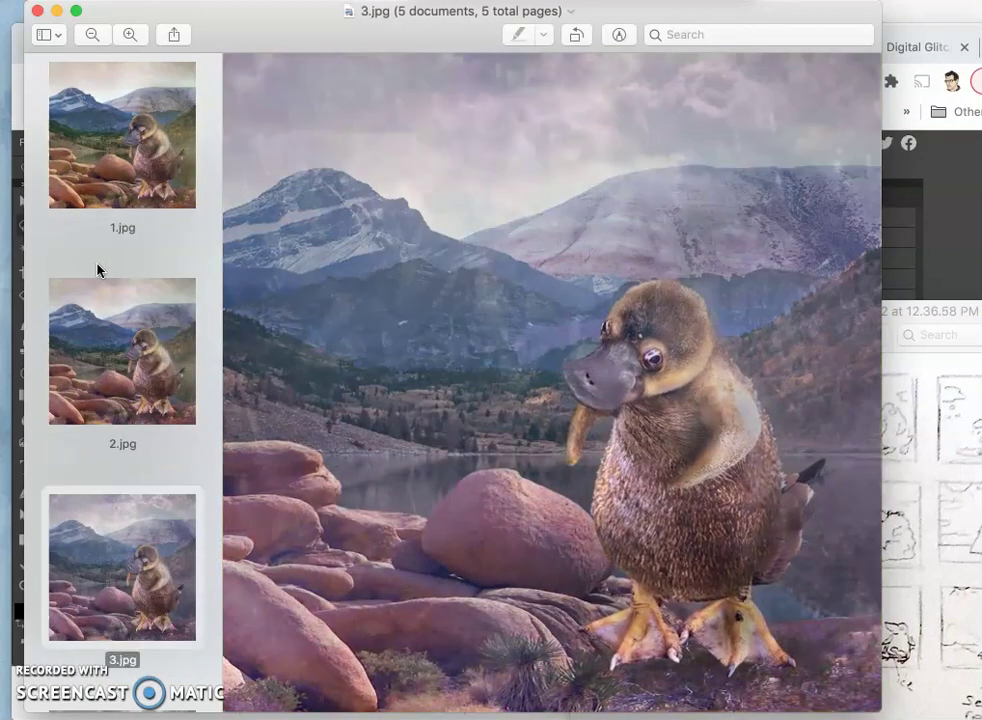
key("Down")
key("Down")
key("Up")
key("Up")
key("Up")
key("Up")
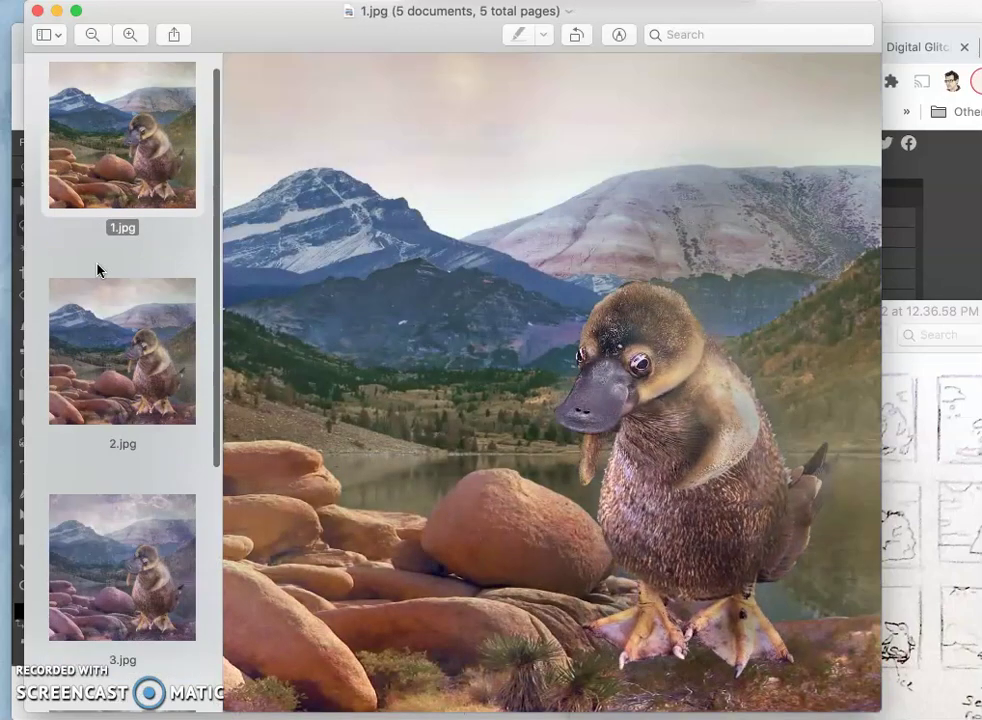
key("Down")
key("Down")
key("Down")
key("Down")
key("Up")
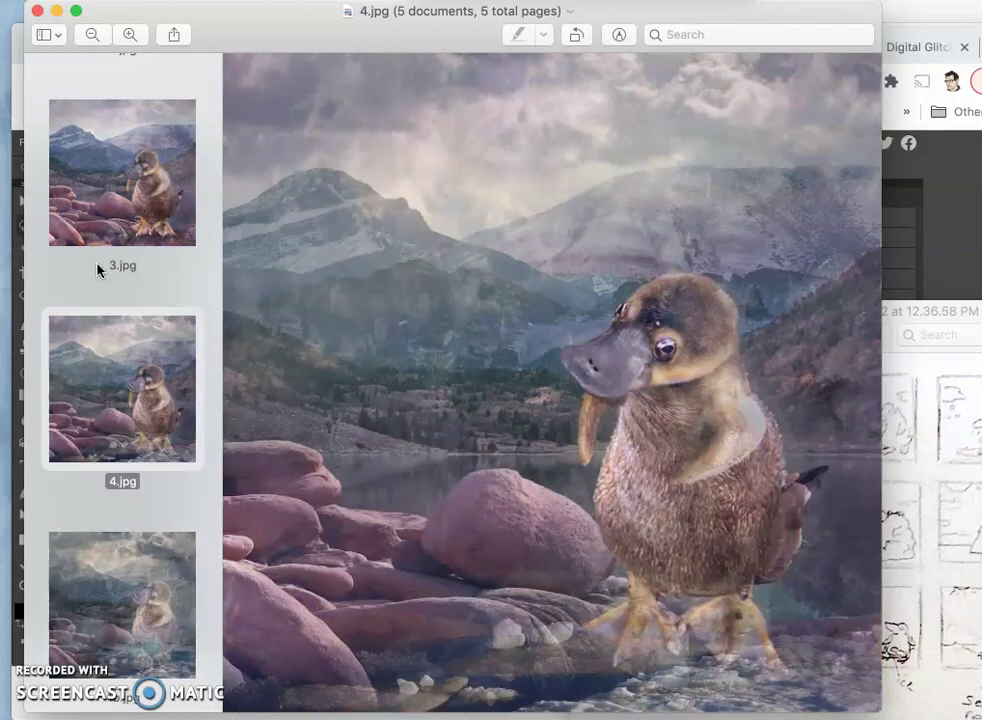
key("Up")
key("Up")
key("Up")
key("Down")
key("Down")
key("Down")
key("Down")
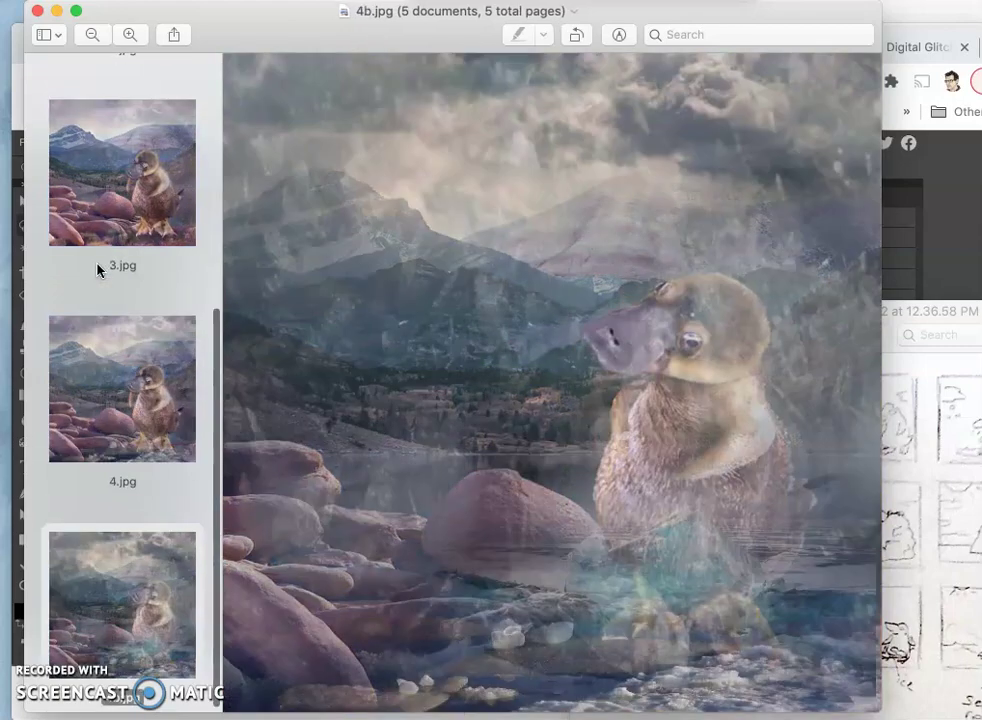
key("Up")
key("Up")
key("Up")
key("Up")
key("Down")
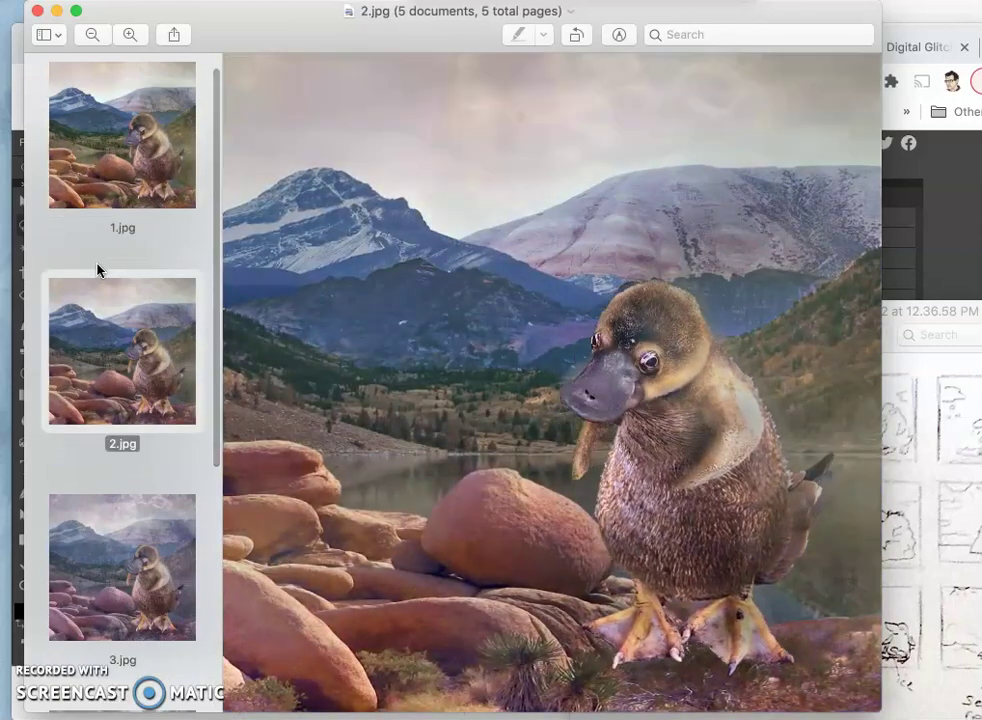
key("Down")
key("Down")
key("Down")
key("Up")
key("Up")
key("Up")
key("Up")
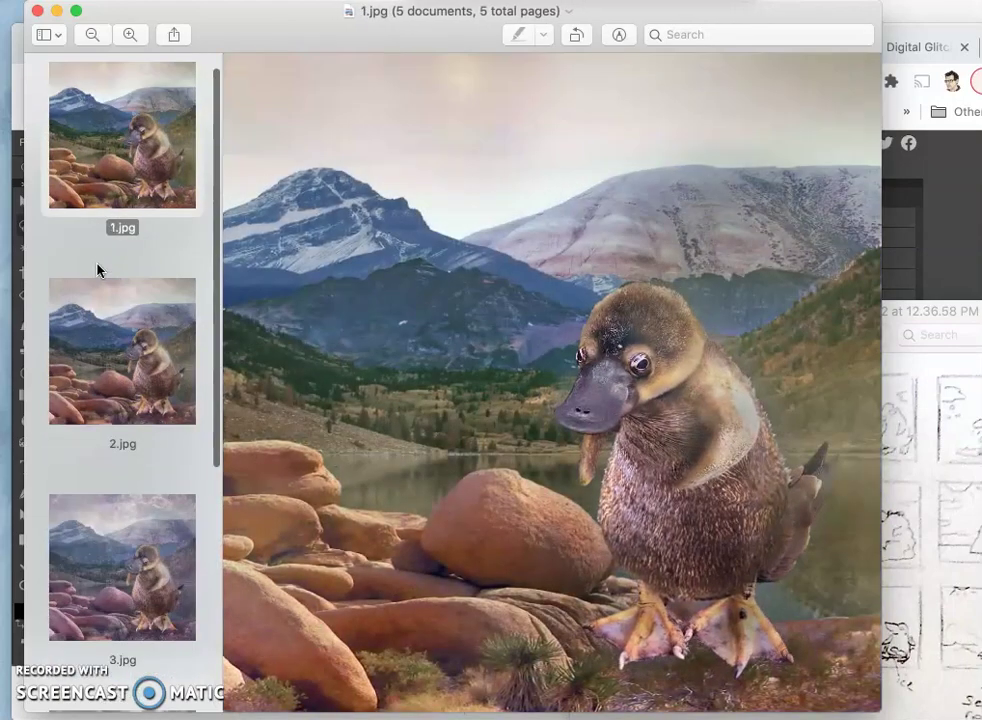
key("Down")
key("Down")
key("Down")
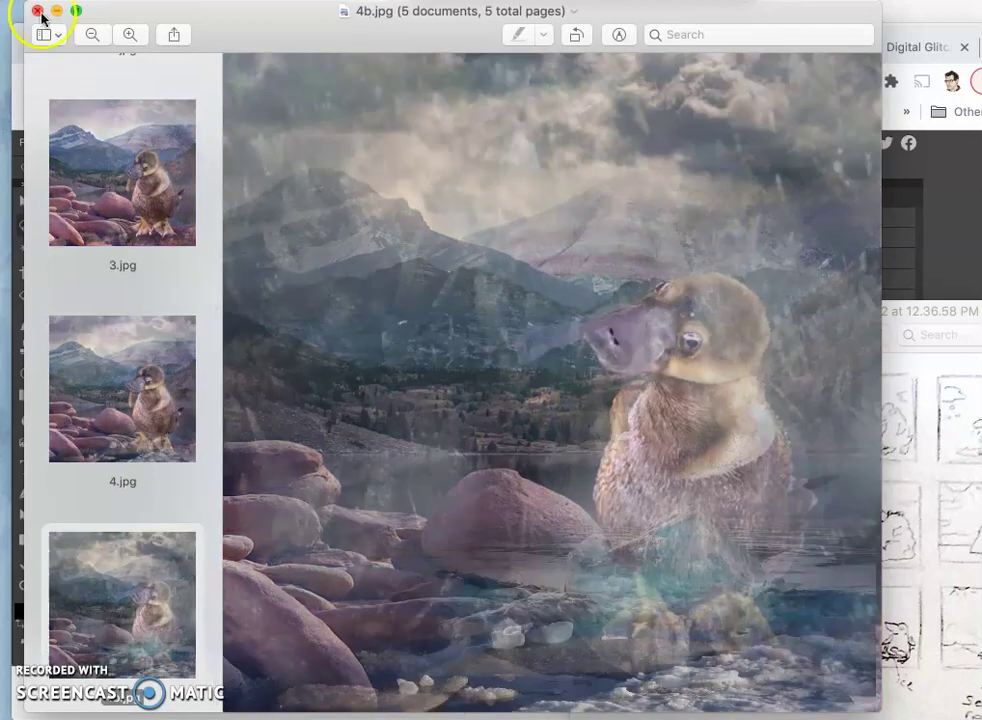
Step: Close the image preview, clear the file selection and switch back to the Photopea document
left_click(37, 11)
left_click(424, 195)
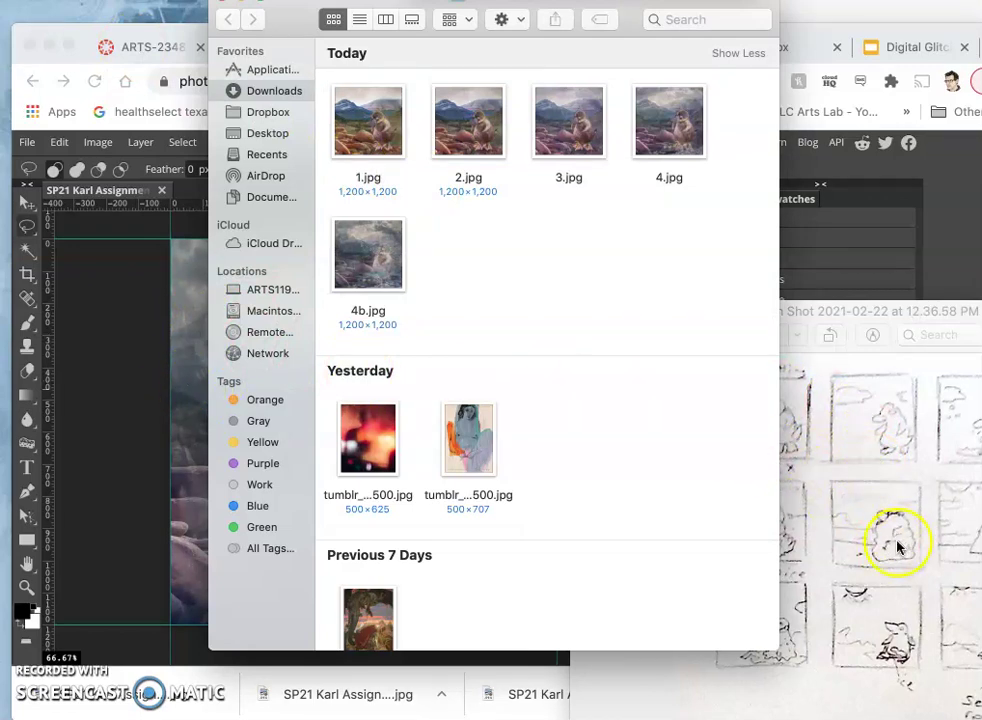
left_click(193, 410)
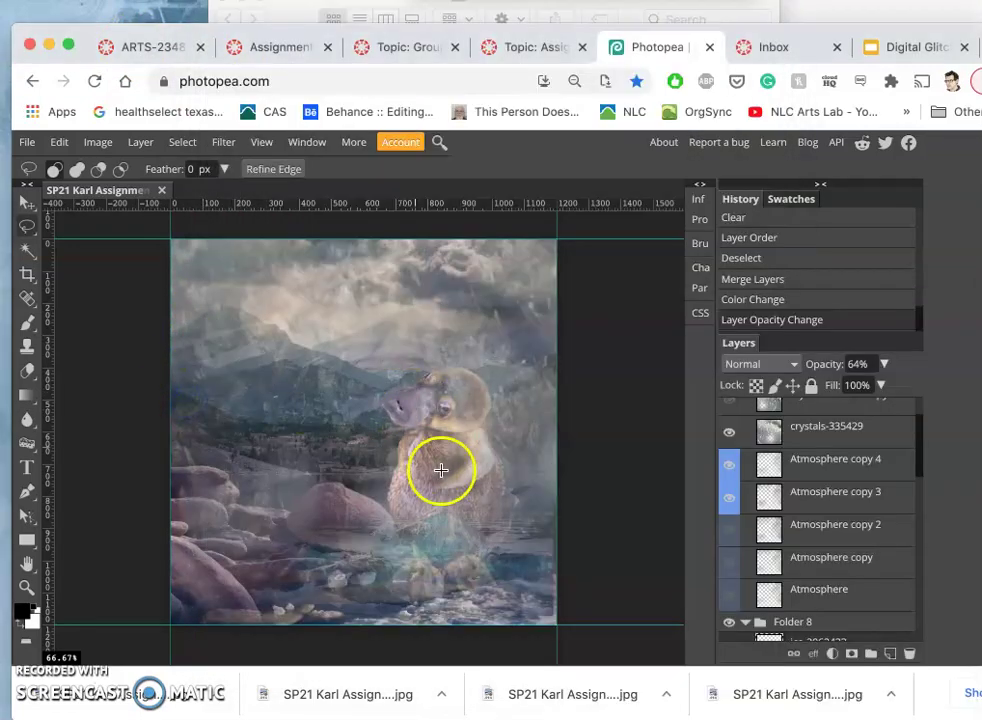
scroll(872, 512, "down", 5)
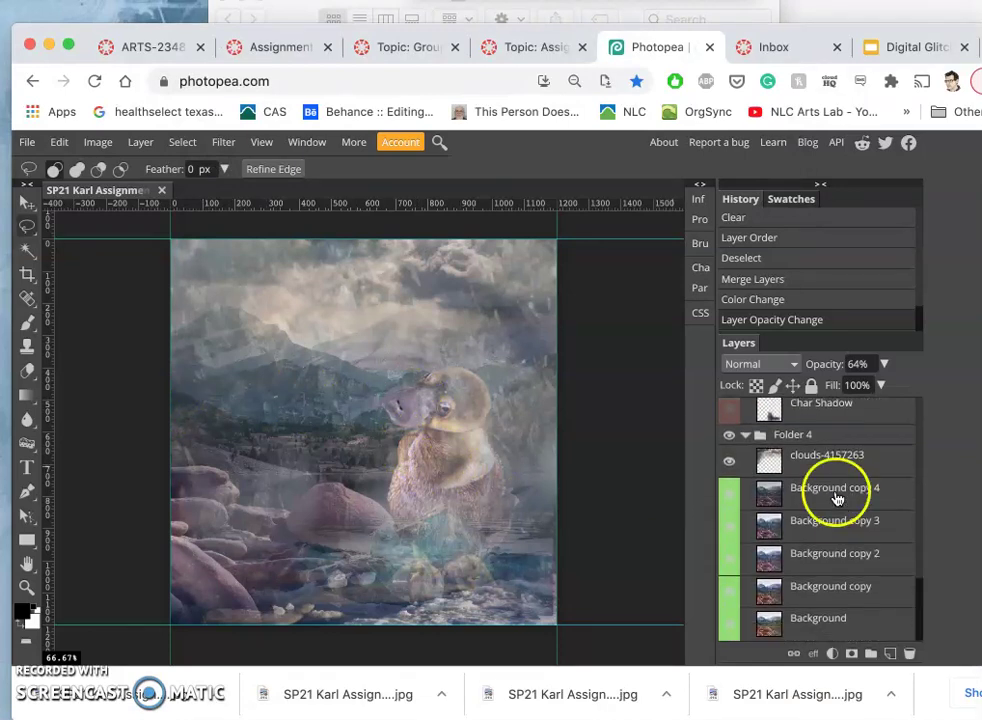
left_click(811, 492)
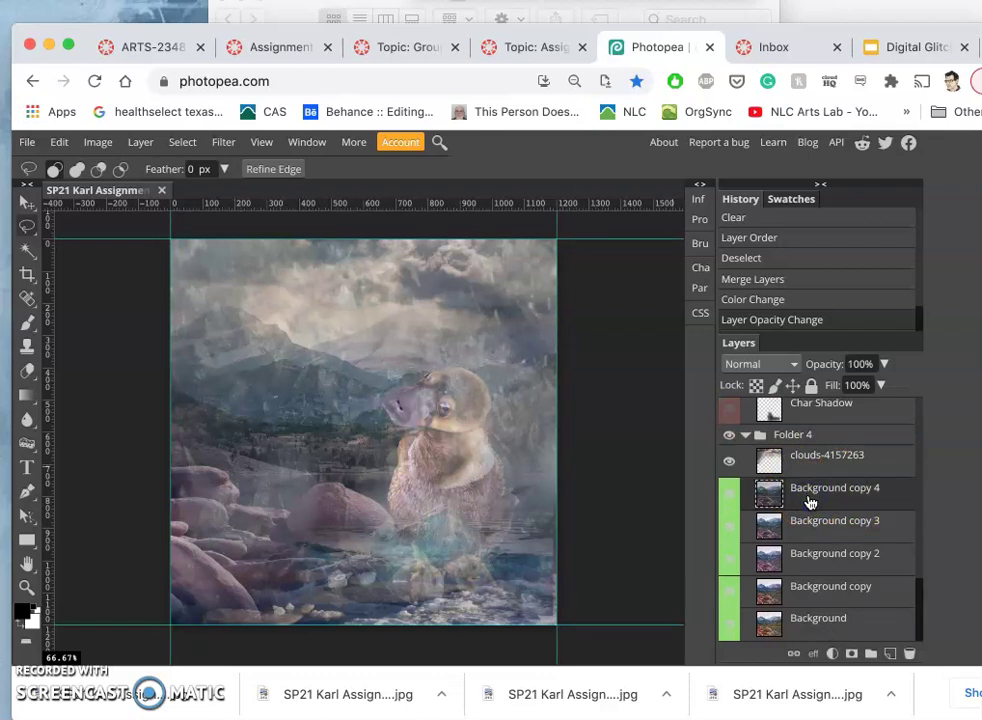
key("ctrl+j")
left_click_drag(808, 500, 757, 392)
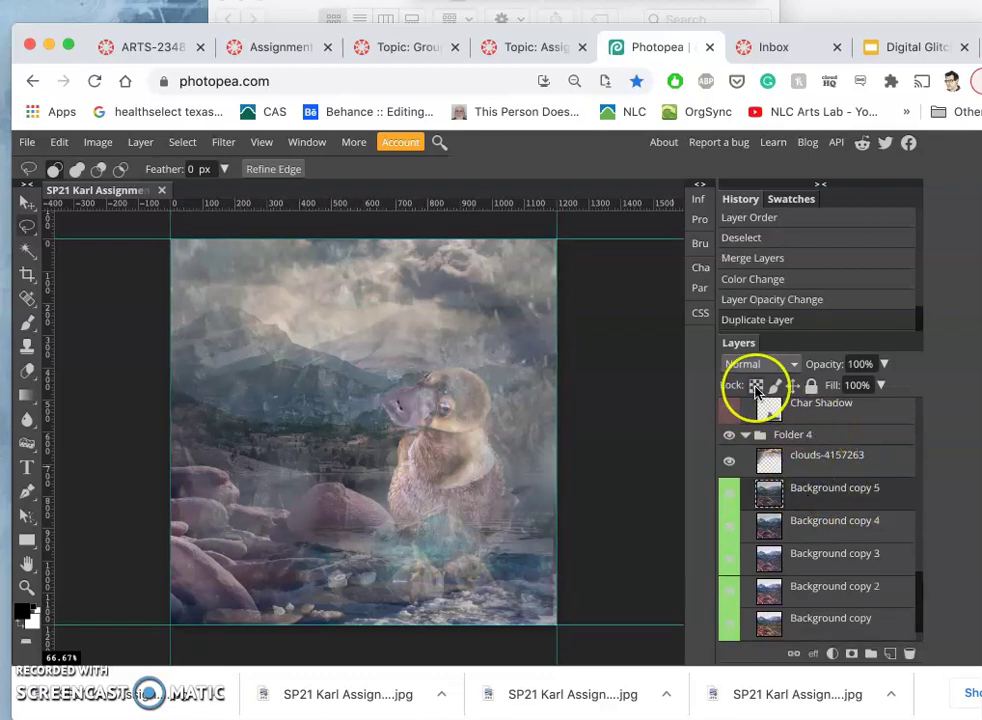
key("Delete")
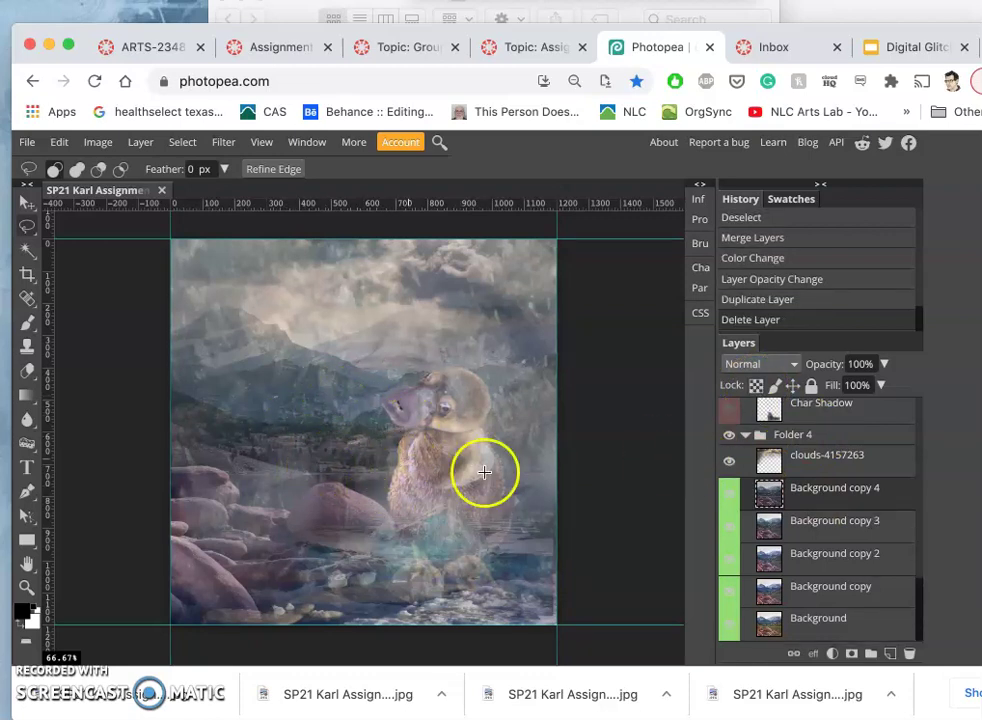
Step: Set the opacity of the clouds-4157263 layer in Folder 4 to 90%
left_click(795, 466)
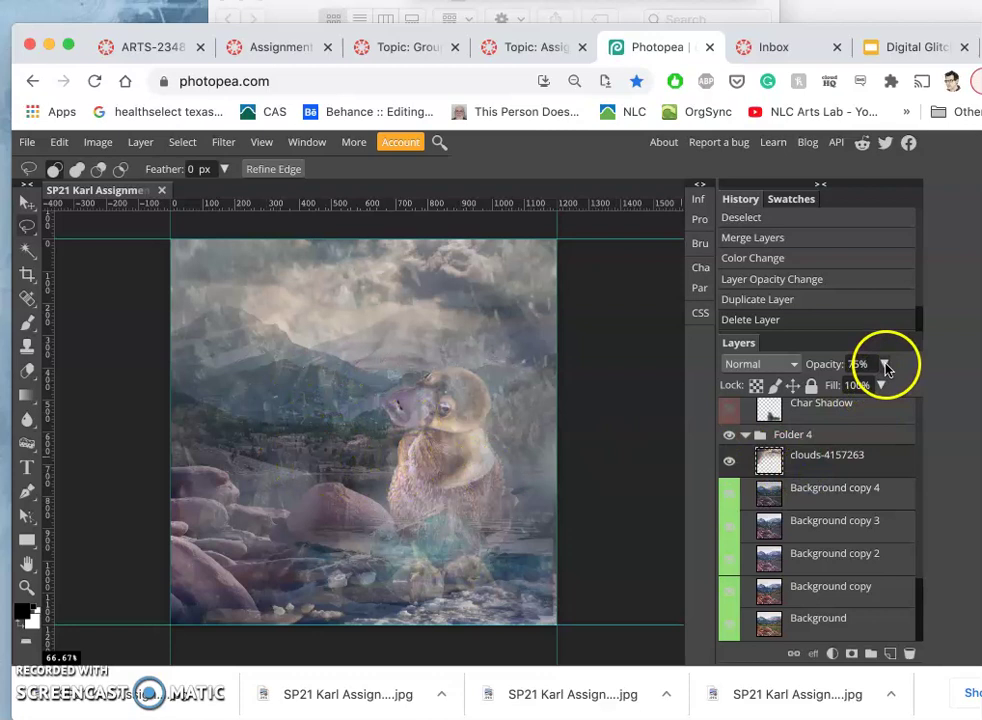
left_click(879, 388)
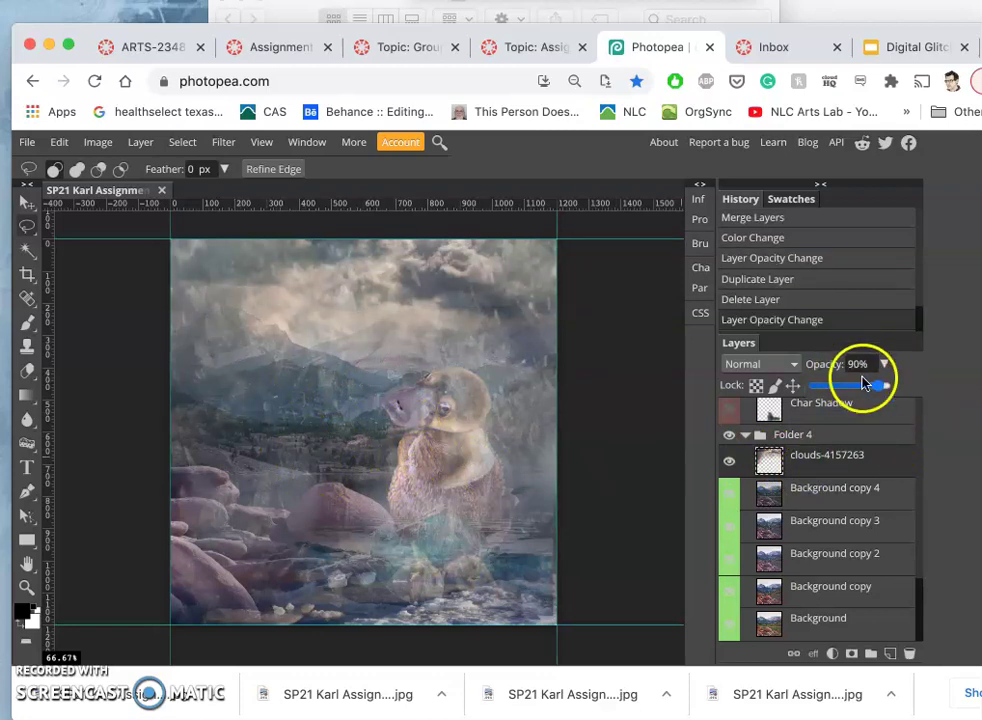
Step: Duplicate the ice-2062433, ice-floes-2228692_19, Character copy 4 and Char Shadow copy 4 layers together in Folder 8
scroll(811, 461, "up", 3)
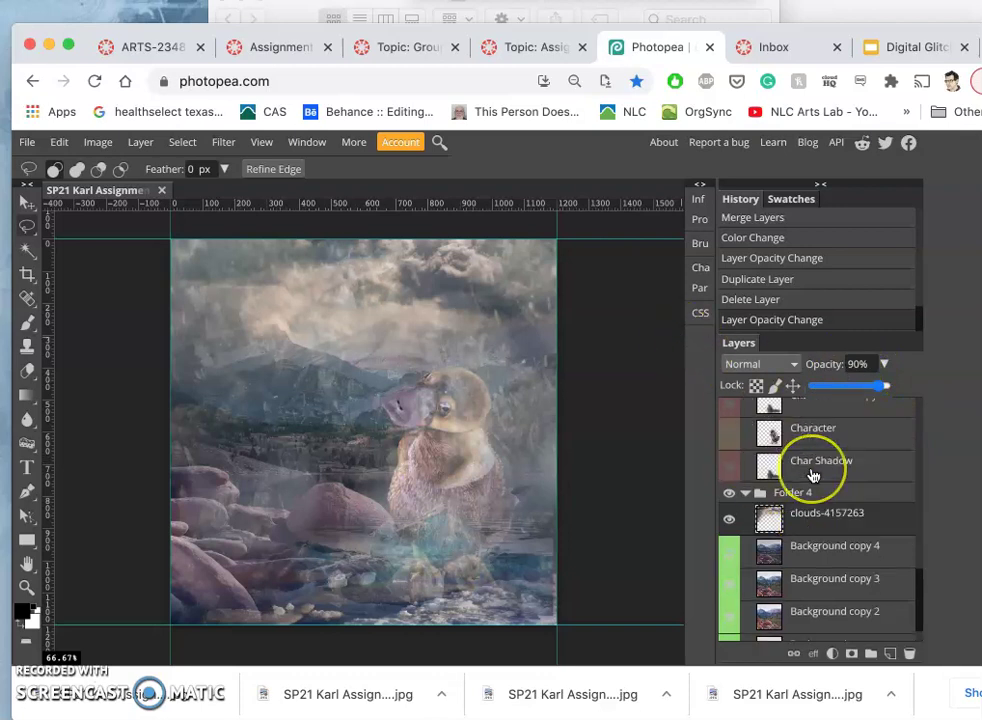
scroll(813, 476, "up", 10)
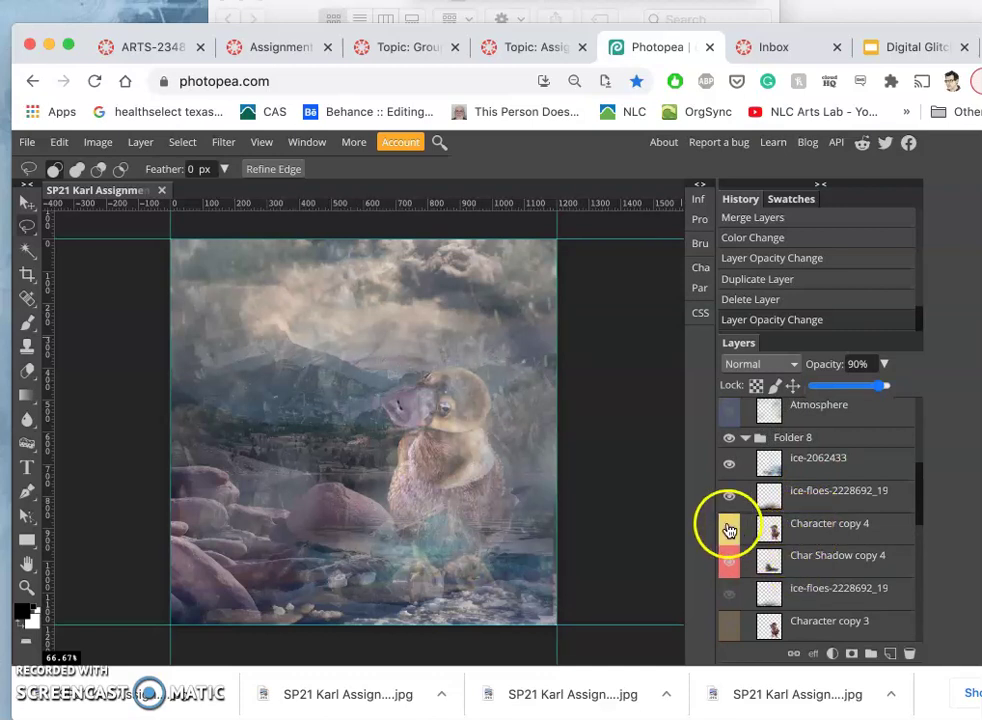
left_click(729, 527)
left_click(729, 527)
left_click(800, 528)
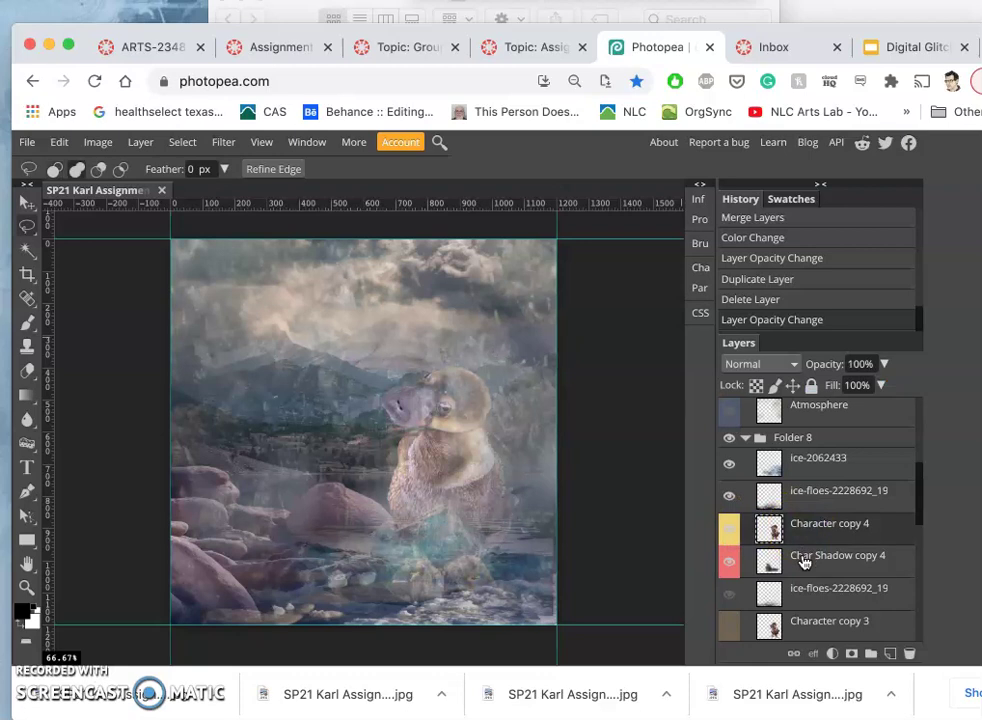
left_click(803, 562)
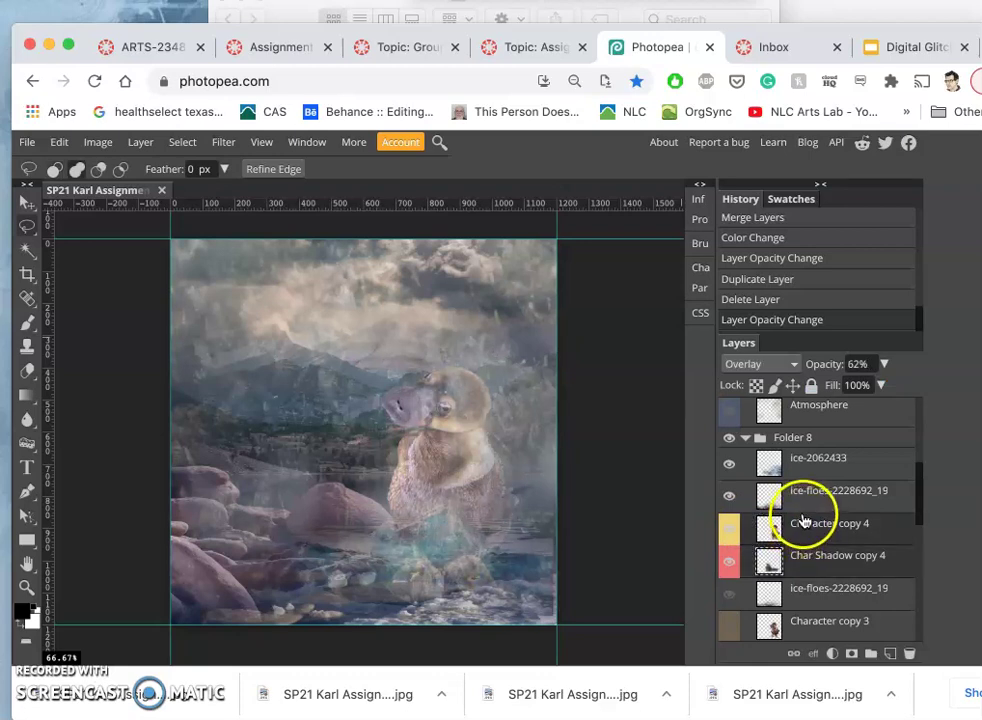
left_click(804, 465)
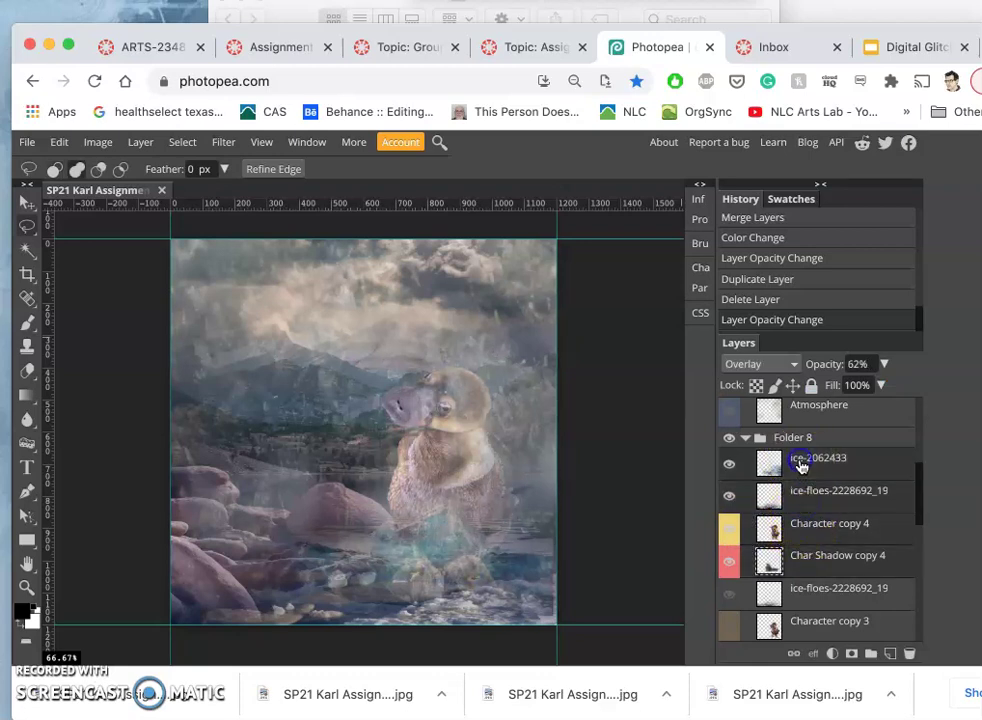
key("super+j")
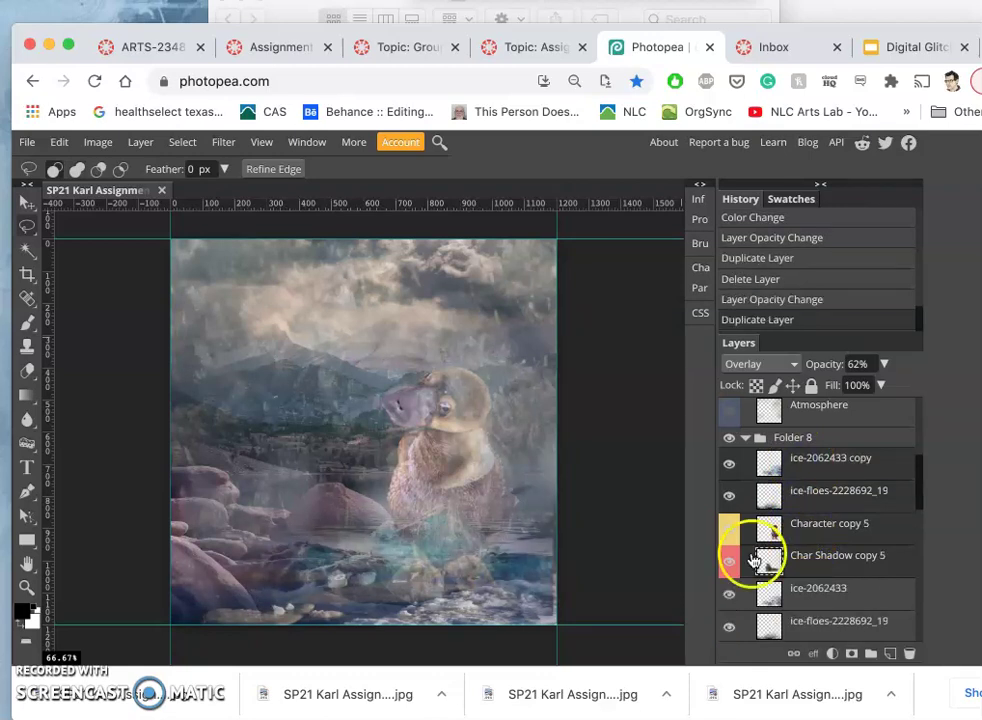
Step: Hide the original ice-2062433, ice-floes-2228692_19, Character copy 4 and Char Shadow copy 4 layers beneath the duplicates
left_click(728, 592)
scroll(728, 590, "down", 2)
left_click(729, 562)
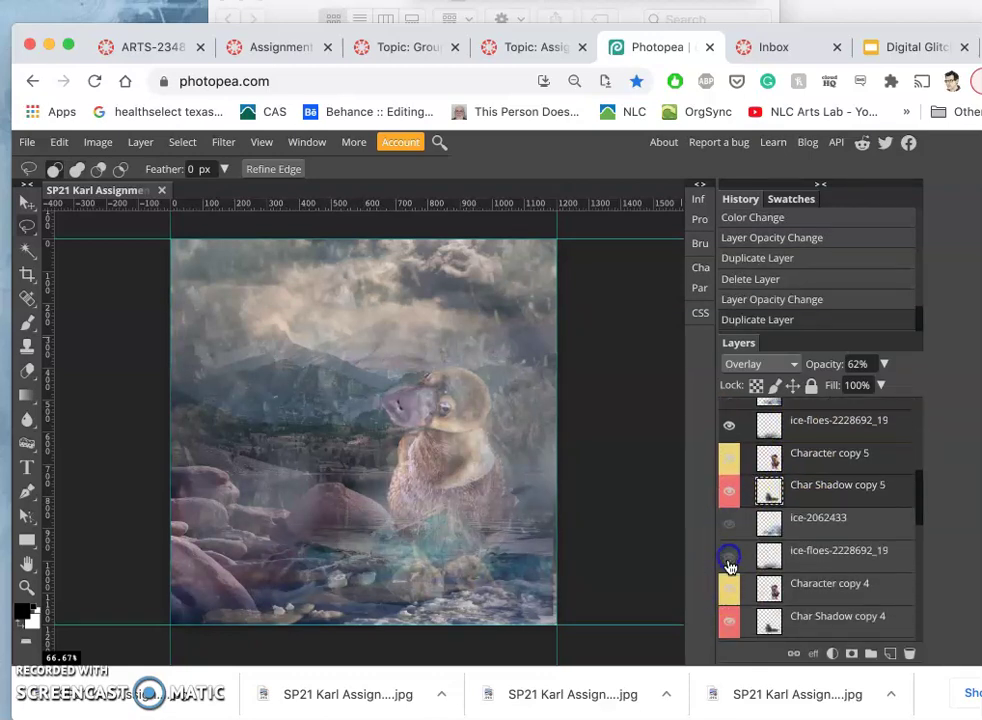
left_click(728, 621)
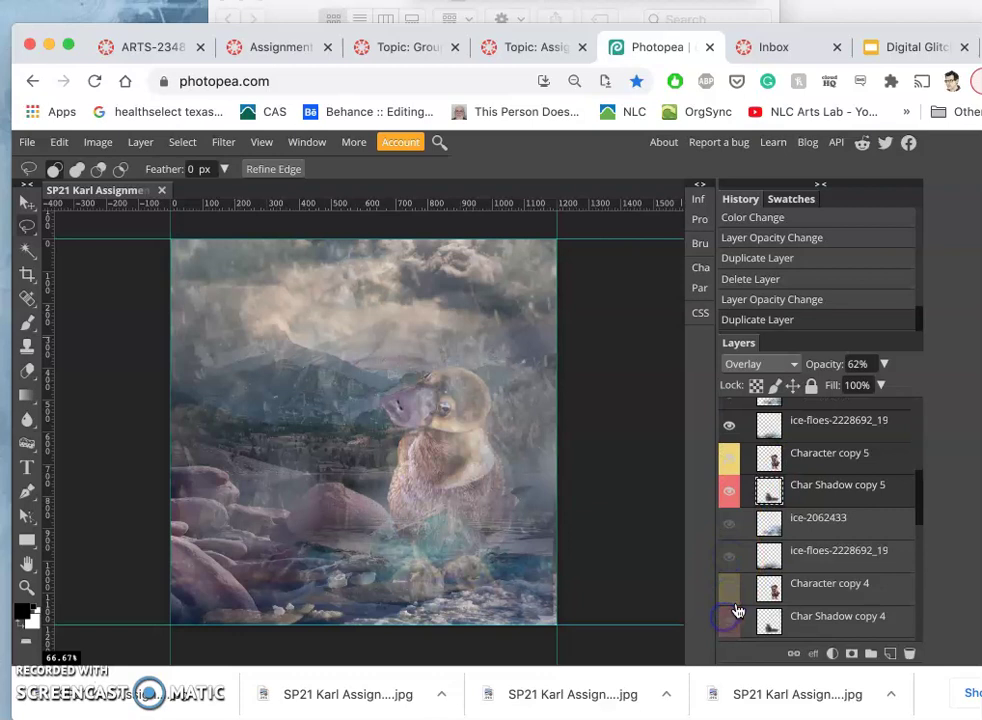
Step: Shift the Char Shadow copy 5 layer slightly beneath the character with the Move tool
scroll(750, 565, "up", 3)
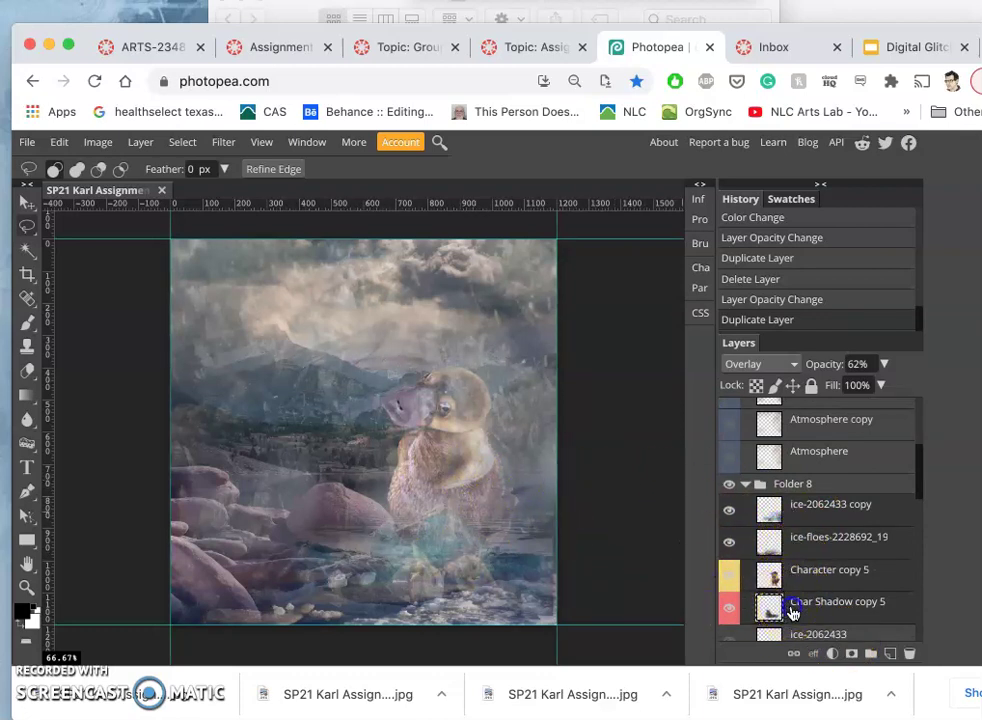
left_click(26, 202)
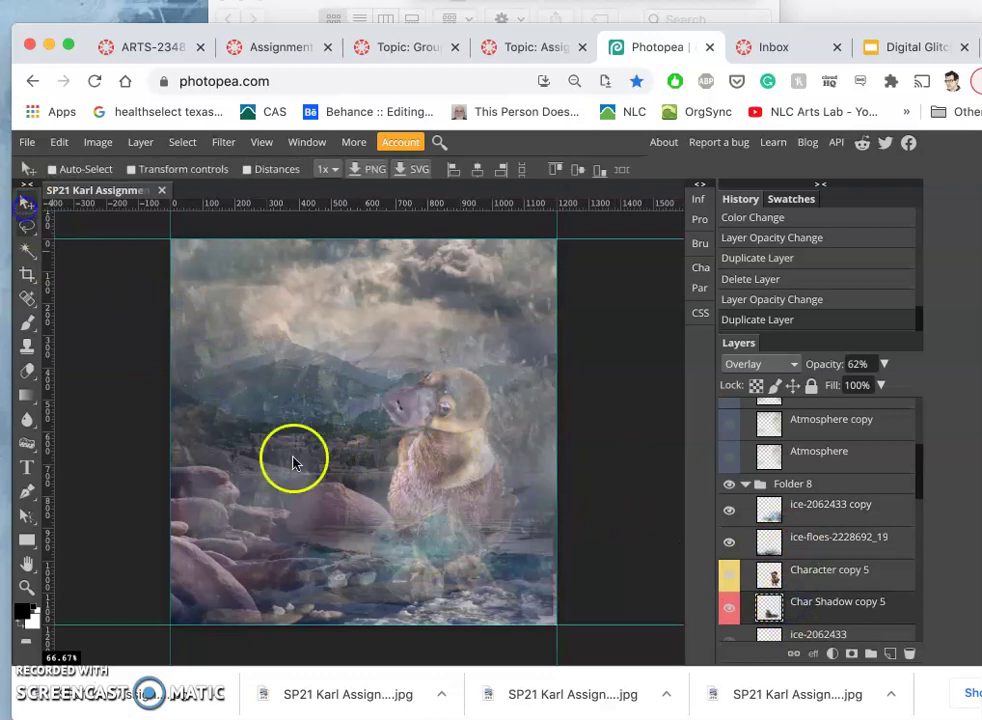
left_click(373, 532)
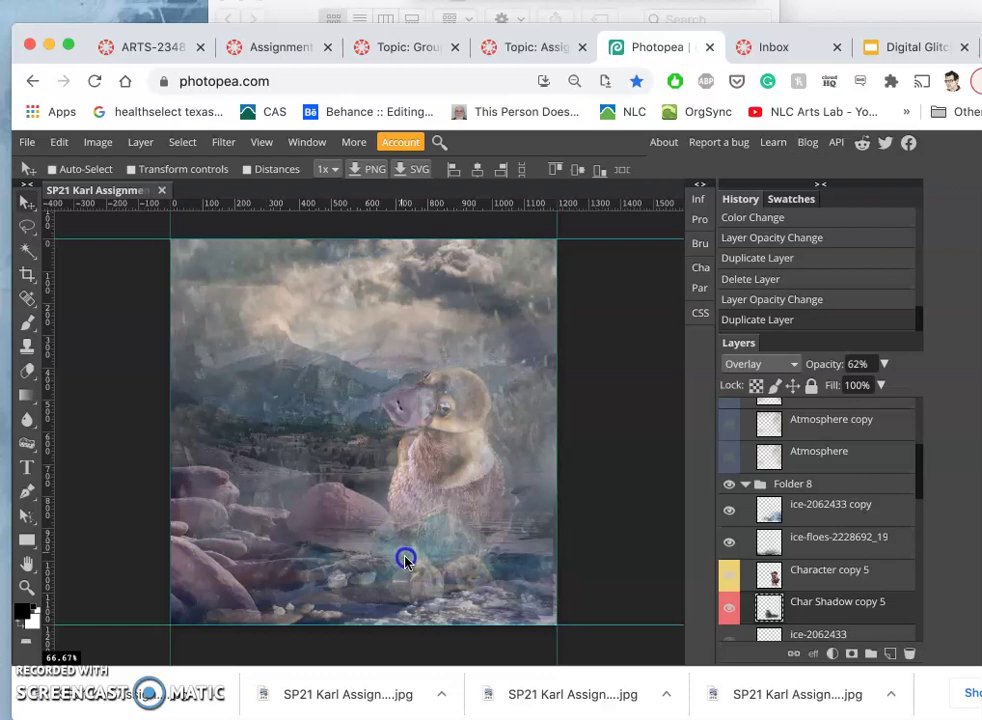
left_click_drag(407, 547, 405, 544)
Step: Start a Puppet Warp on Character copy 5 with pins on the bill, the neck, the back and both feet
left_click(824, 579)
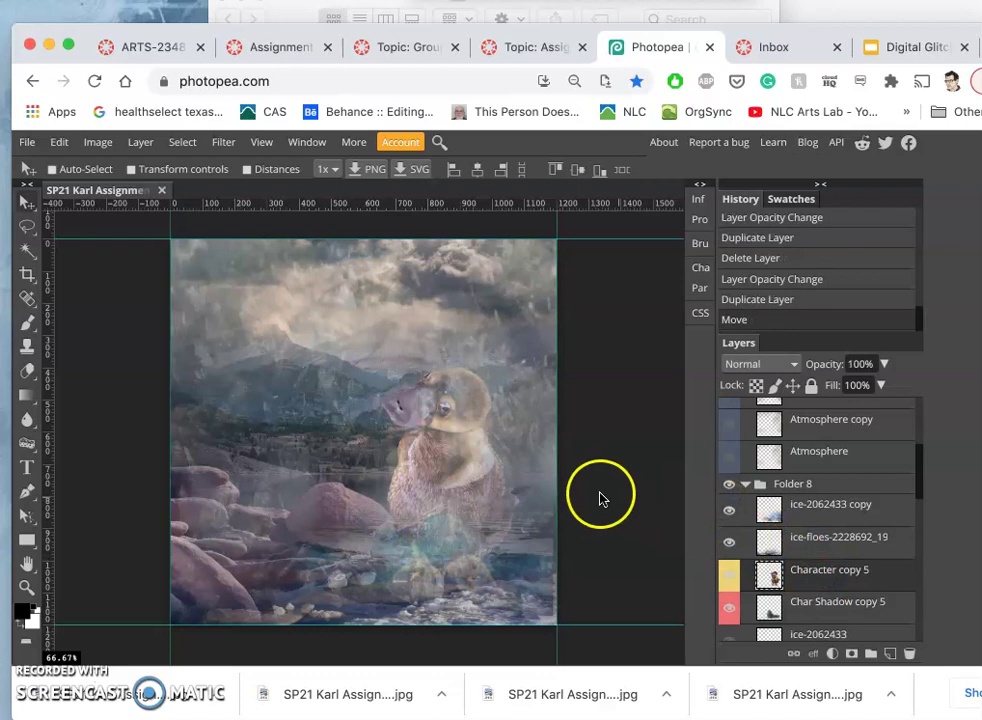
left_click(60, 143)
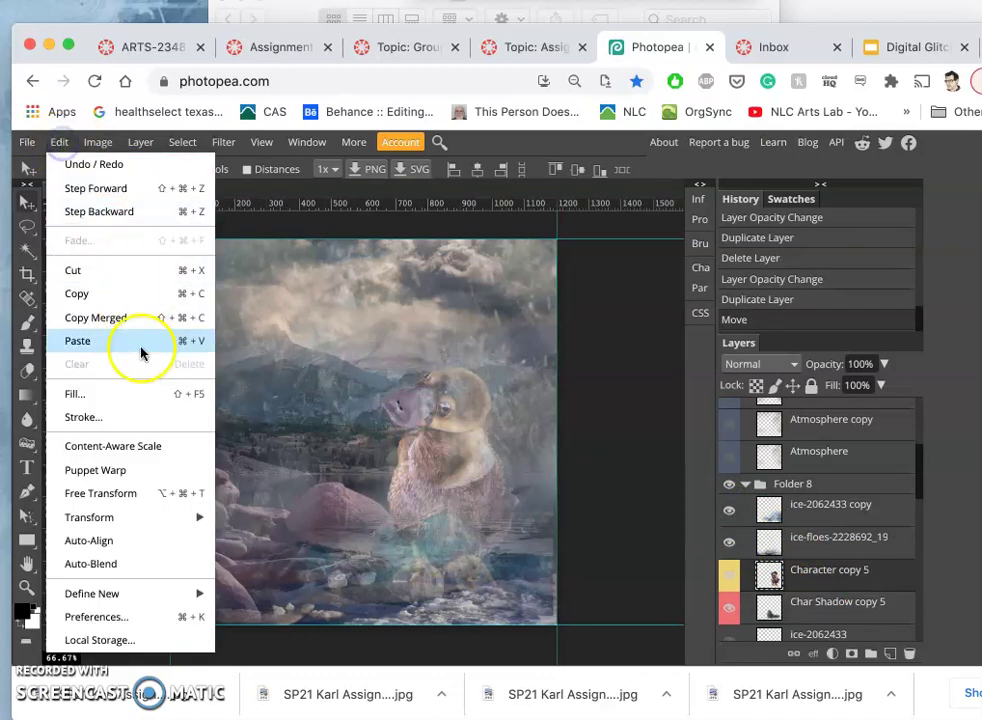
left_click(127, 468)
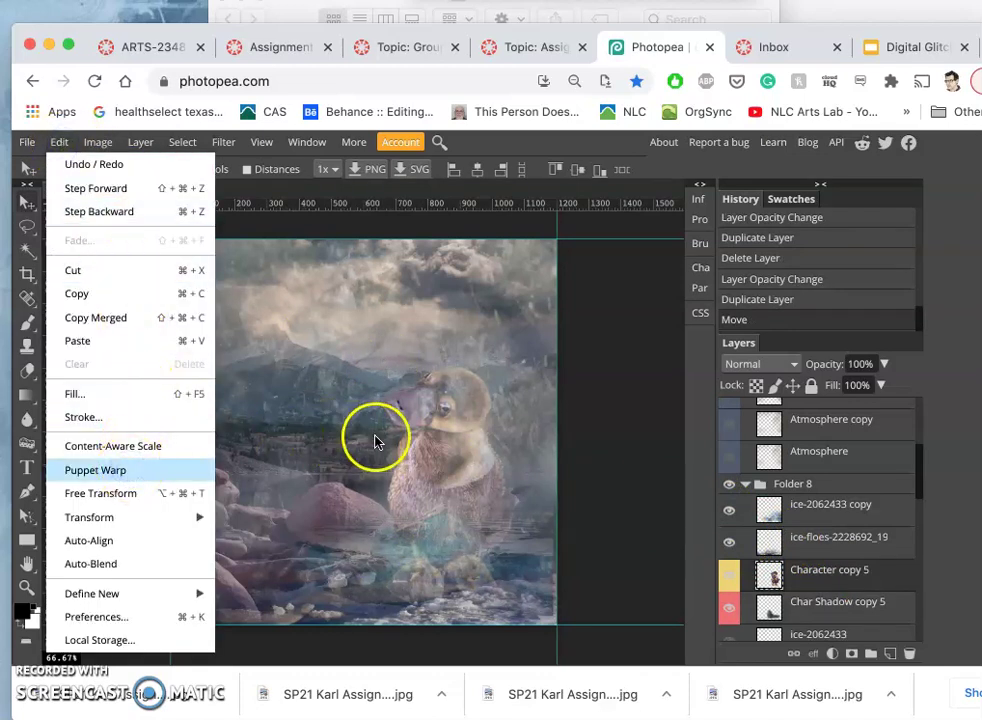
left_click(391, 409)
left_click(404, 446)
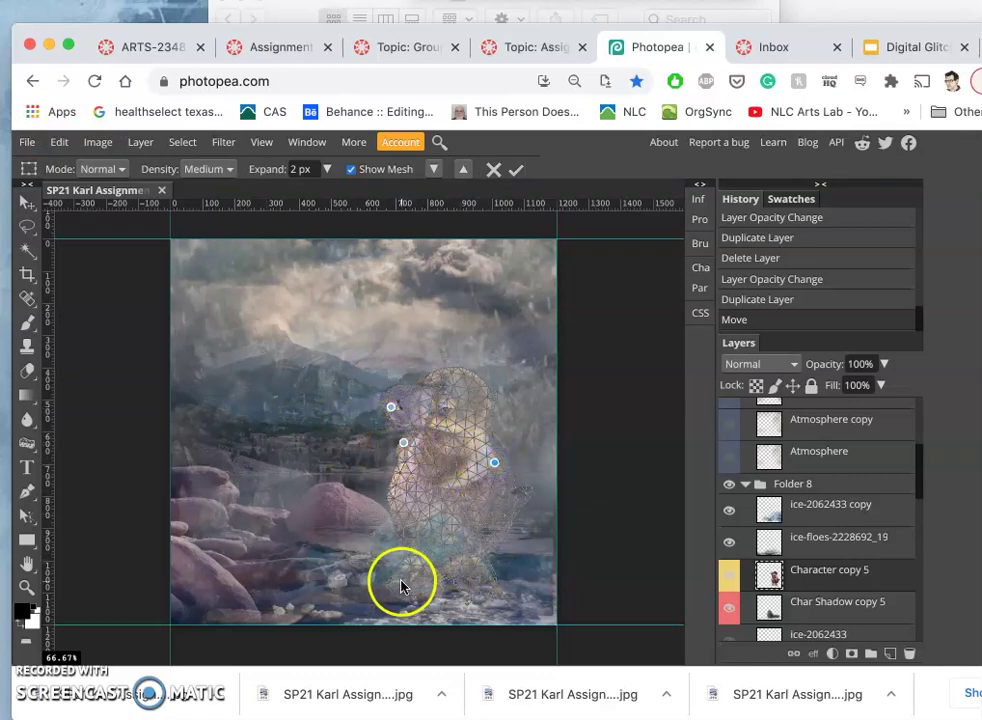
left_click(474, 582)
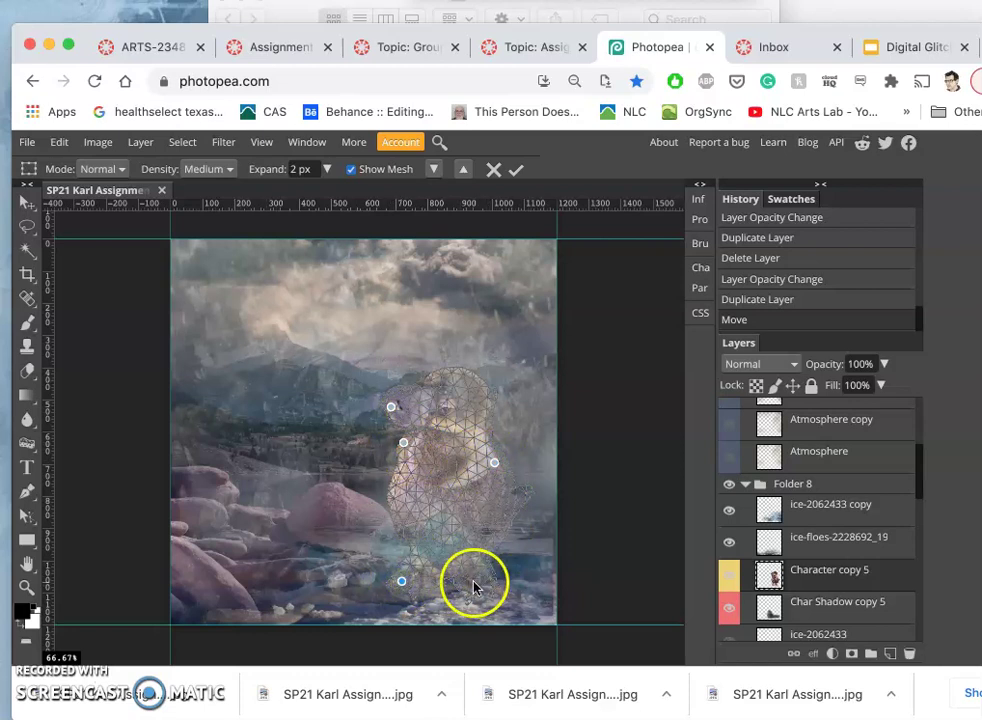
Step: Raise the character's bill slightly with its warp pin and apply the Puppet Warp
left_click(391, 409)
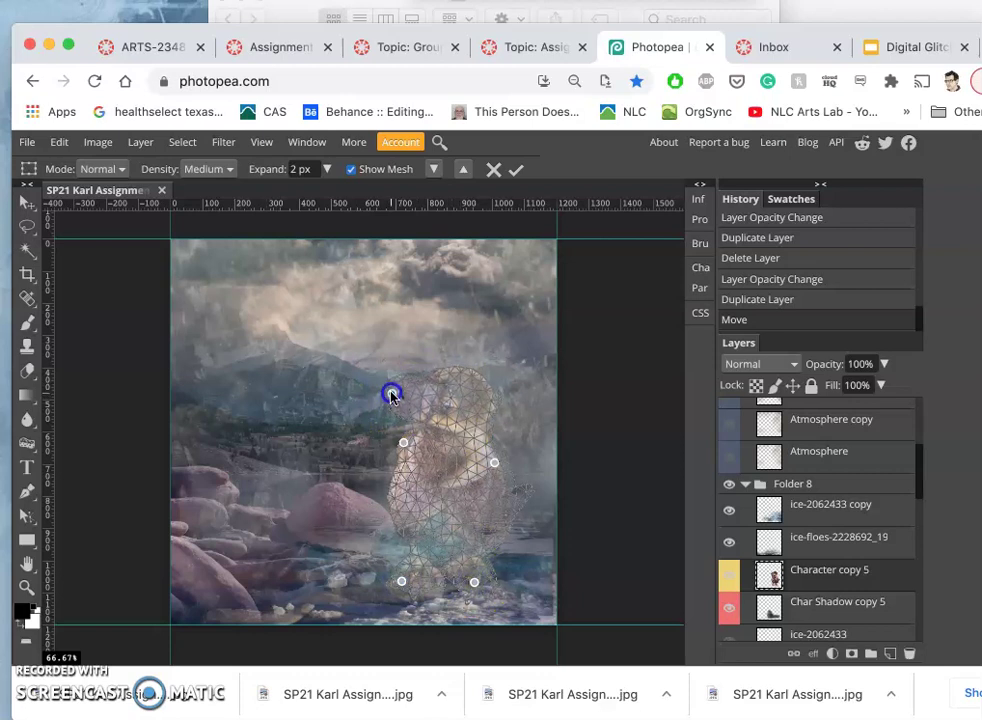
left_click(400, 424)
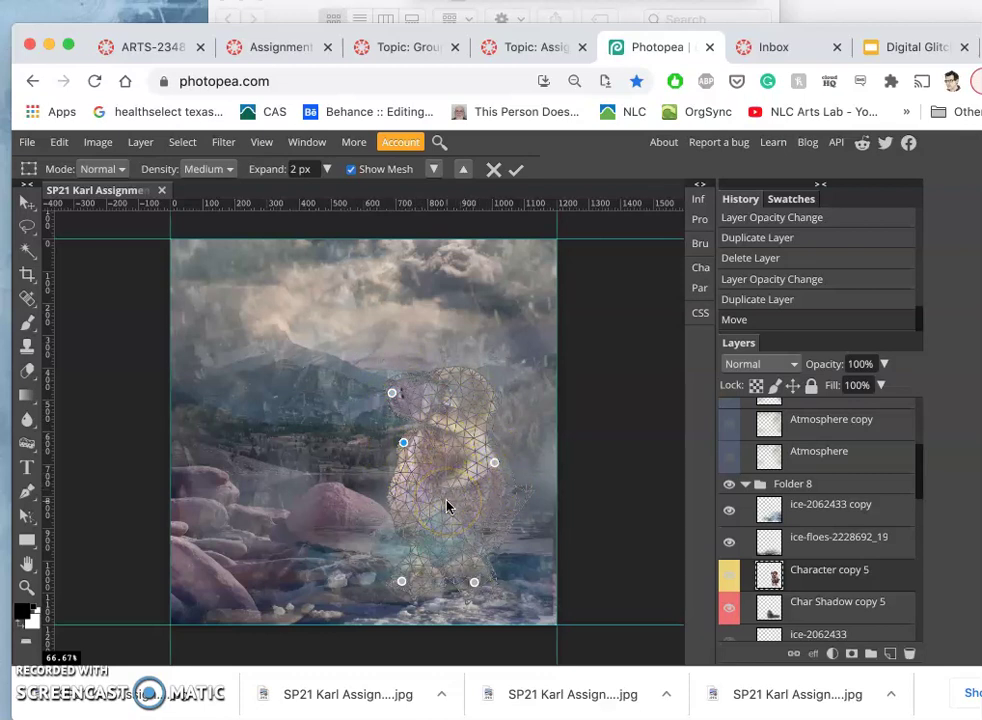
key("Return")
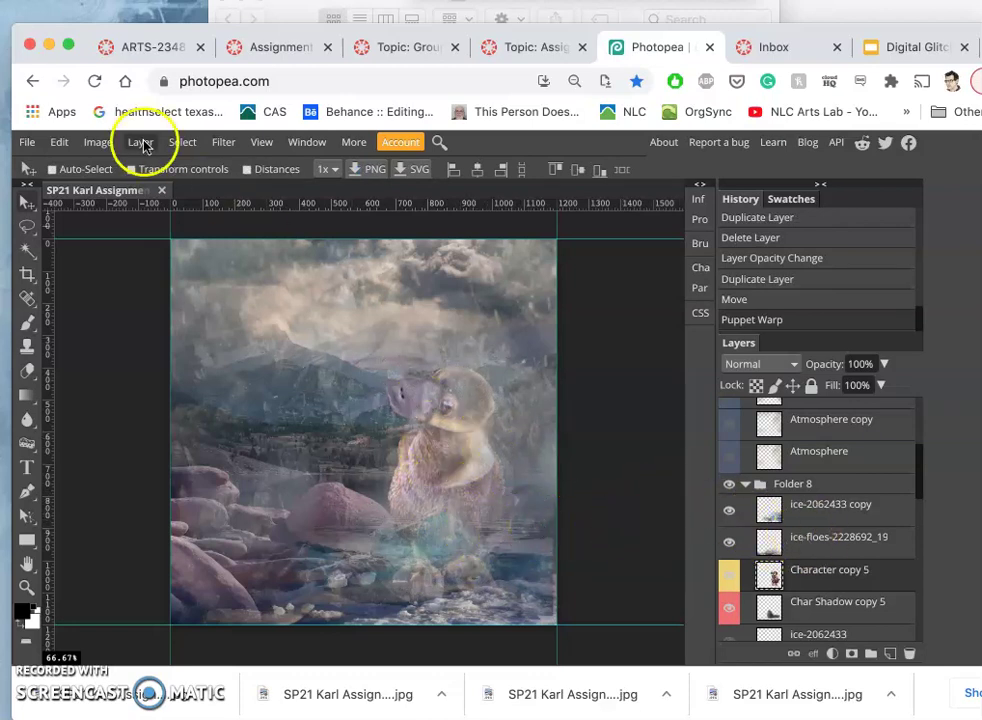
Step: Apply Hue/Saturation to Character copy 5 with hue -11, saturation -12 and lightness -6
left_click(98, 142)
mouse_move(100, 165)
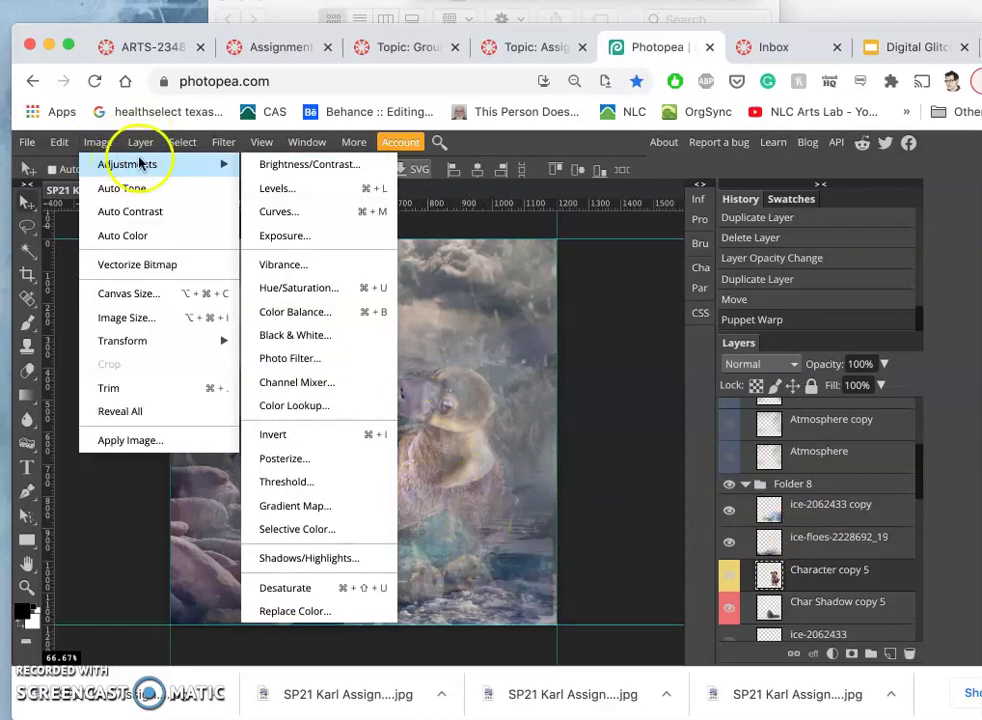
left_click(295, 287)
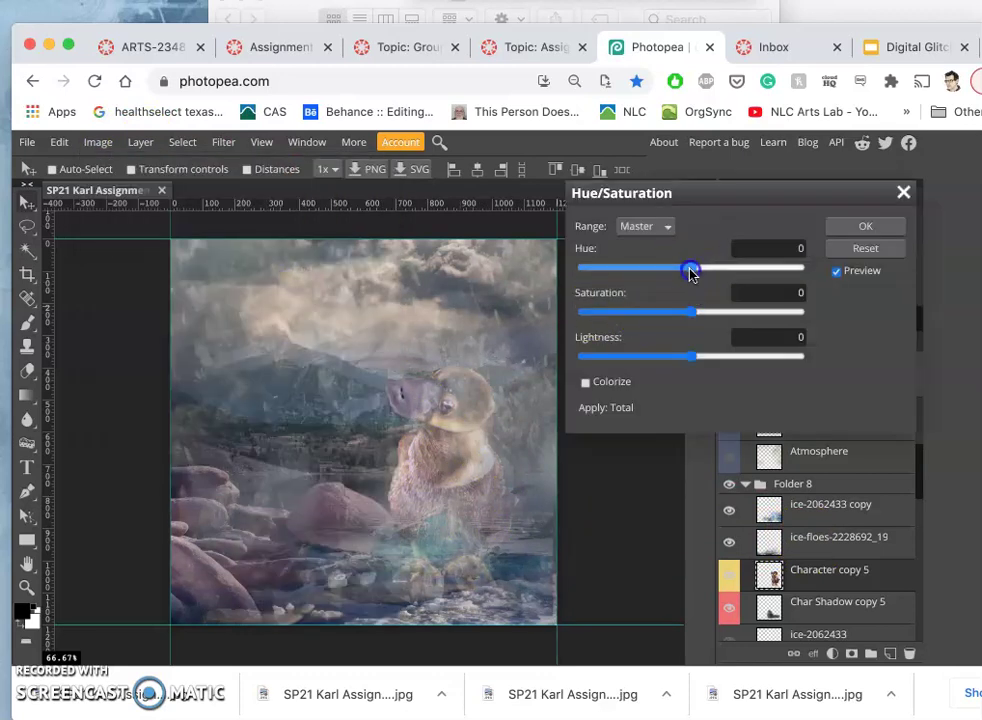
mouse_move(690, 273)
left_mouse_down()
mouse_move(727, 278)
mouse_move(675, 281)
left_mouse_up()
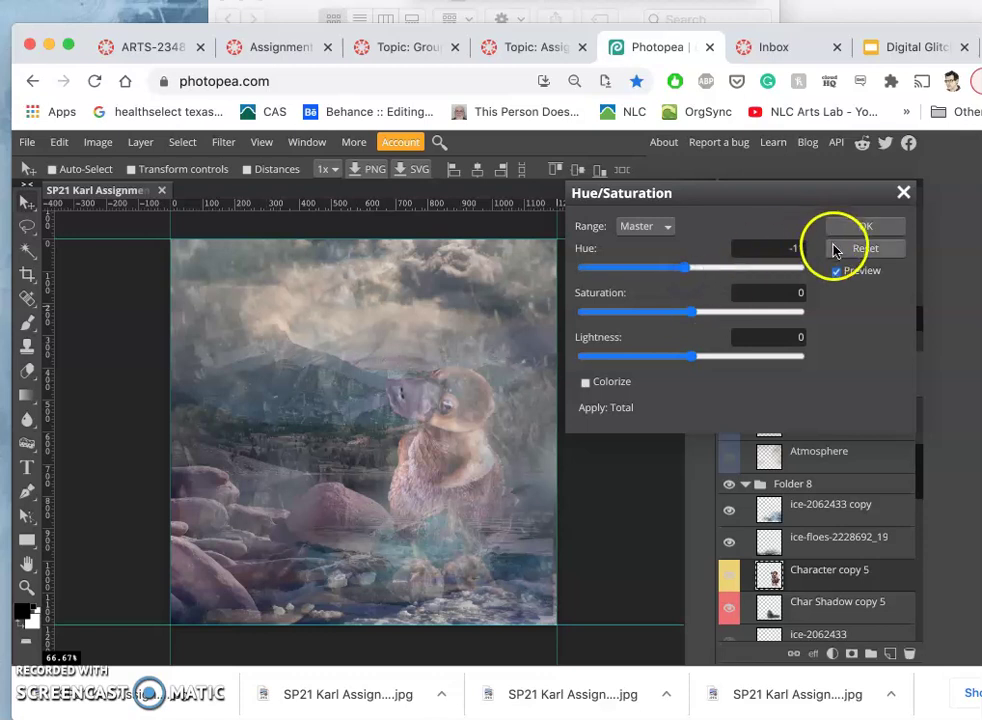
left_click_drag(693, 314, 688, 317)
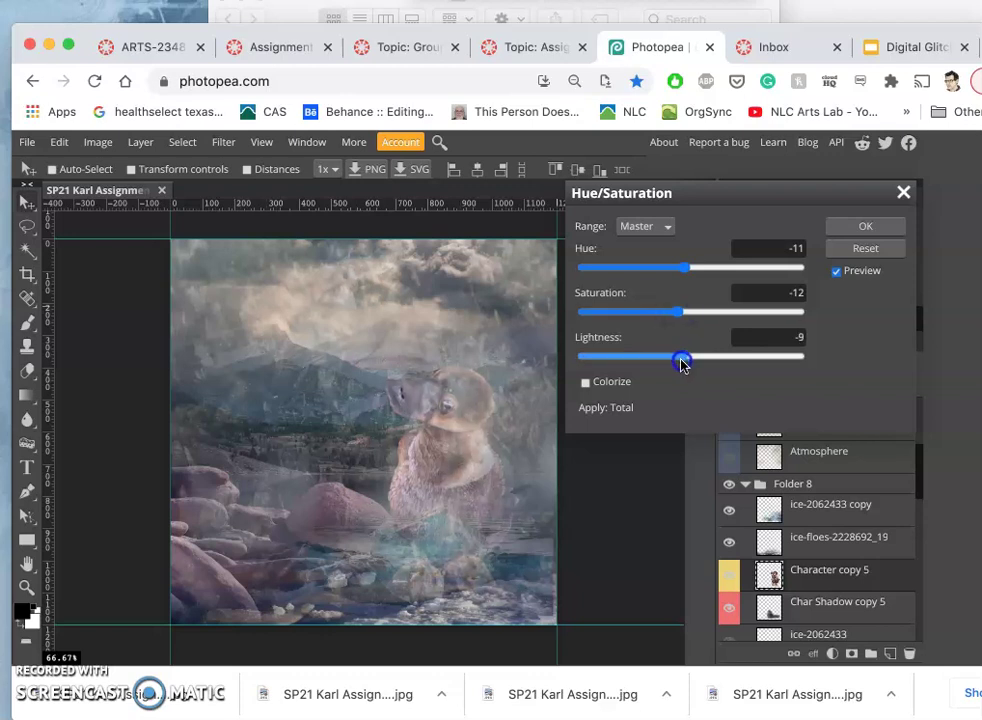
left_click(836, 226)
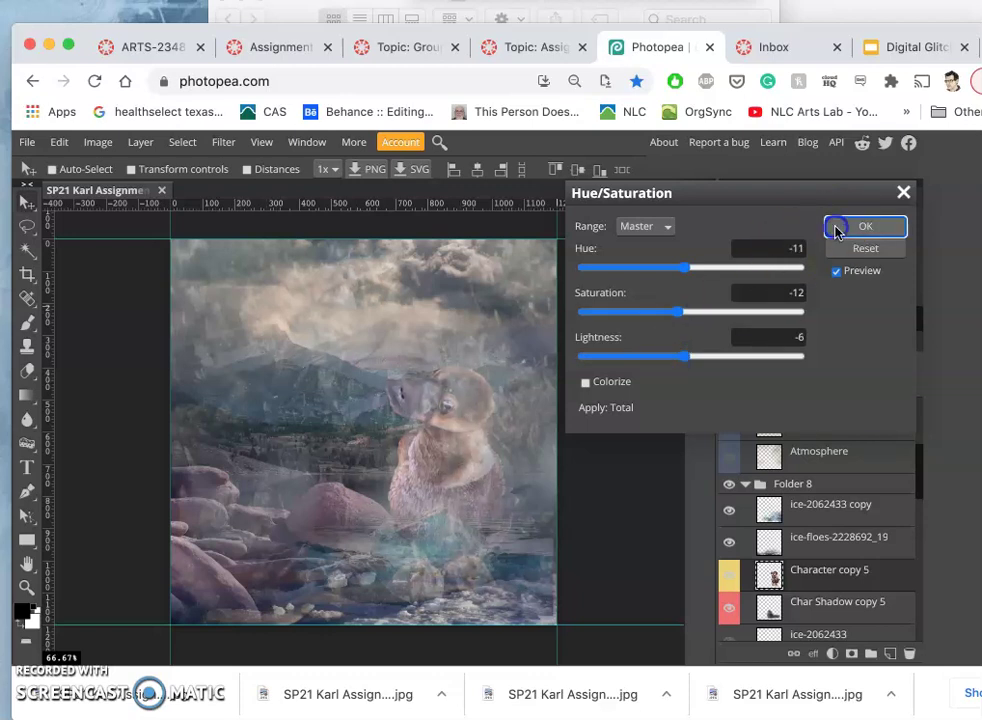
left_click(100, 143)
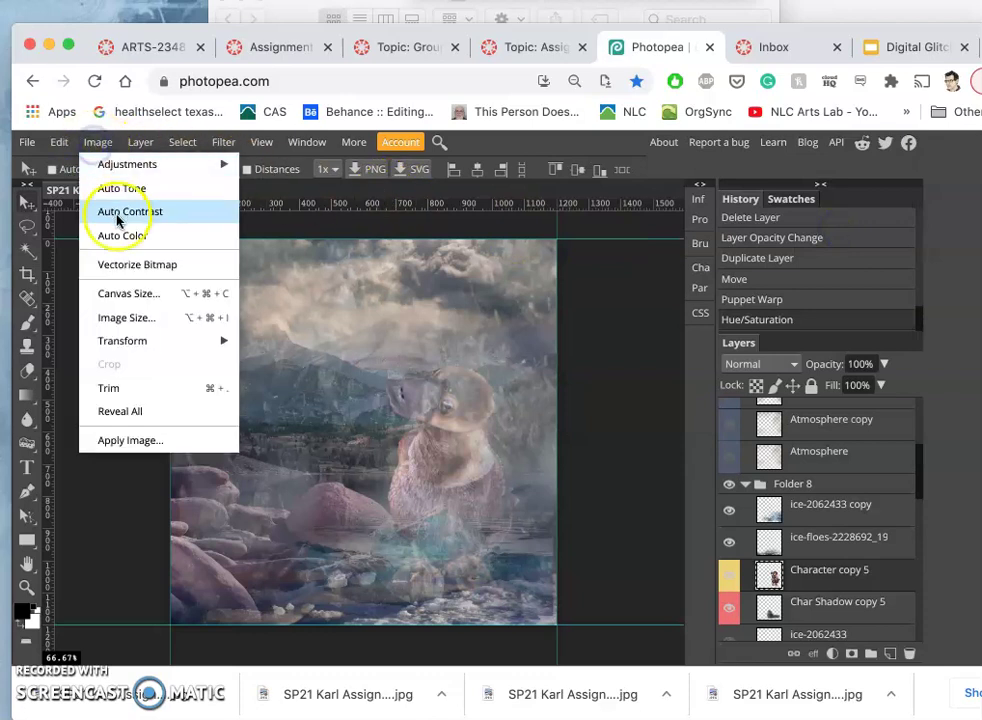
mouse_move(110, 163)
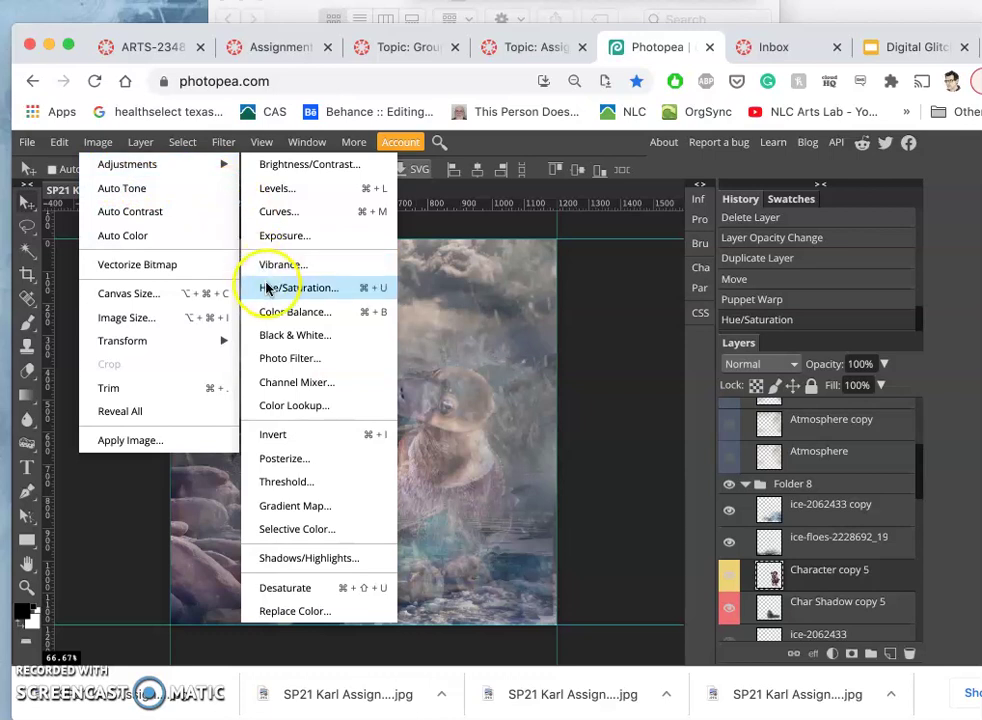
left_click(280, 285)
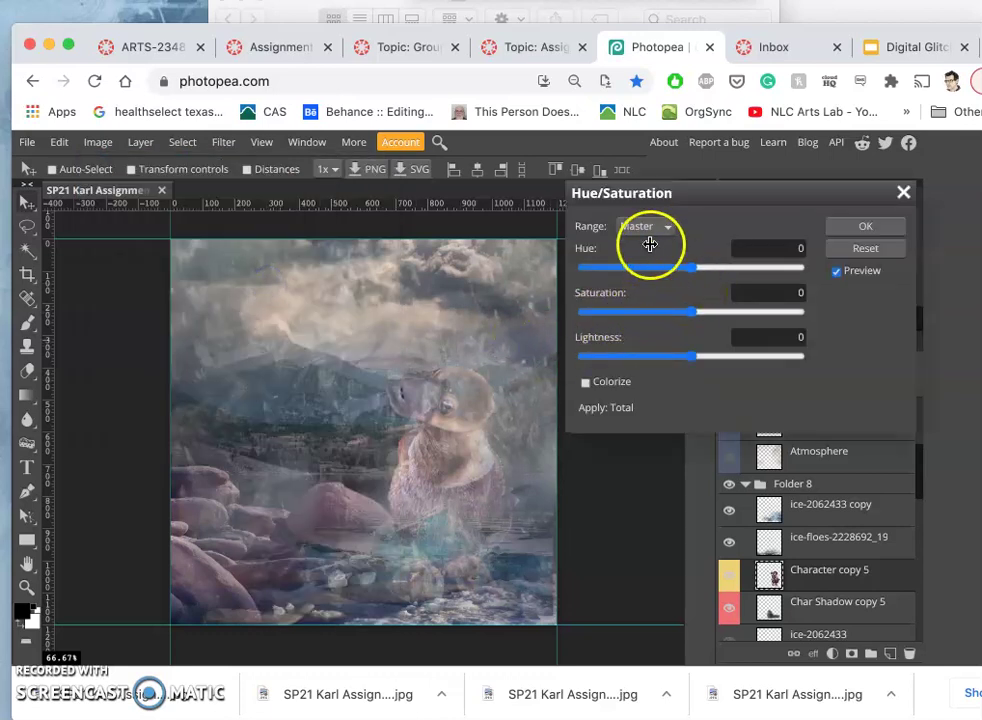
left_click(904, 192)
Step: Start a Color Balance adjustment on Character copy 5 and set its highlights to red -13 and blue 22
left_click(97, 142)
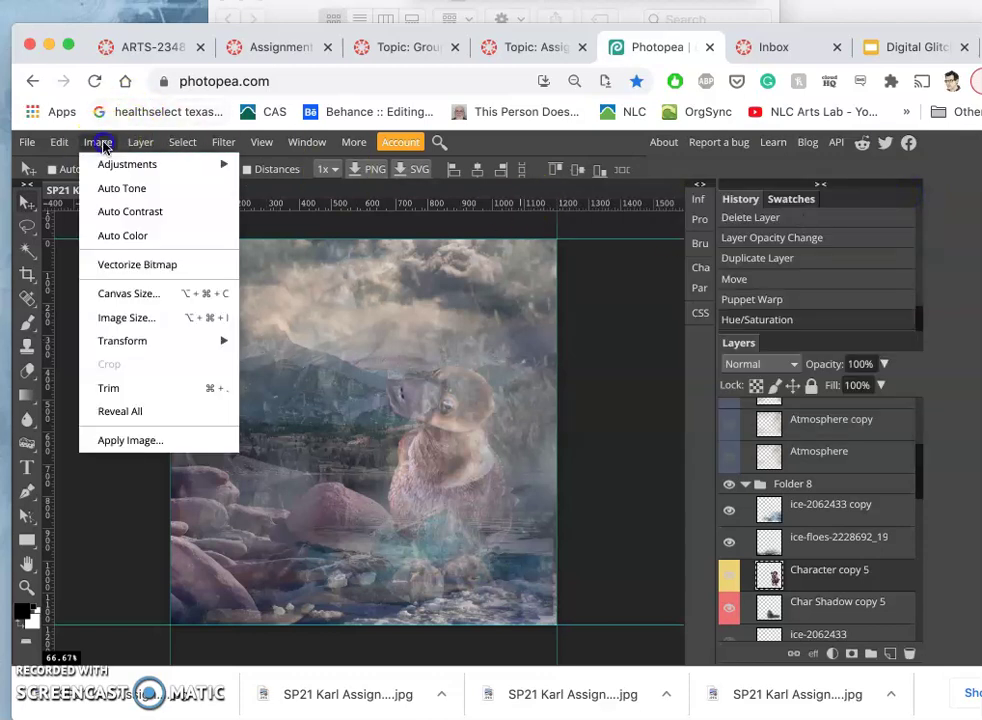
mouse_move(110, 164)
left_click(350, 312)
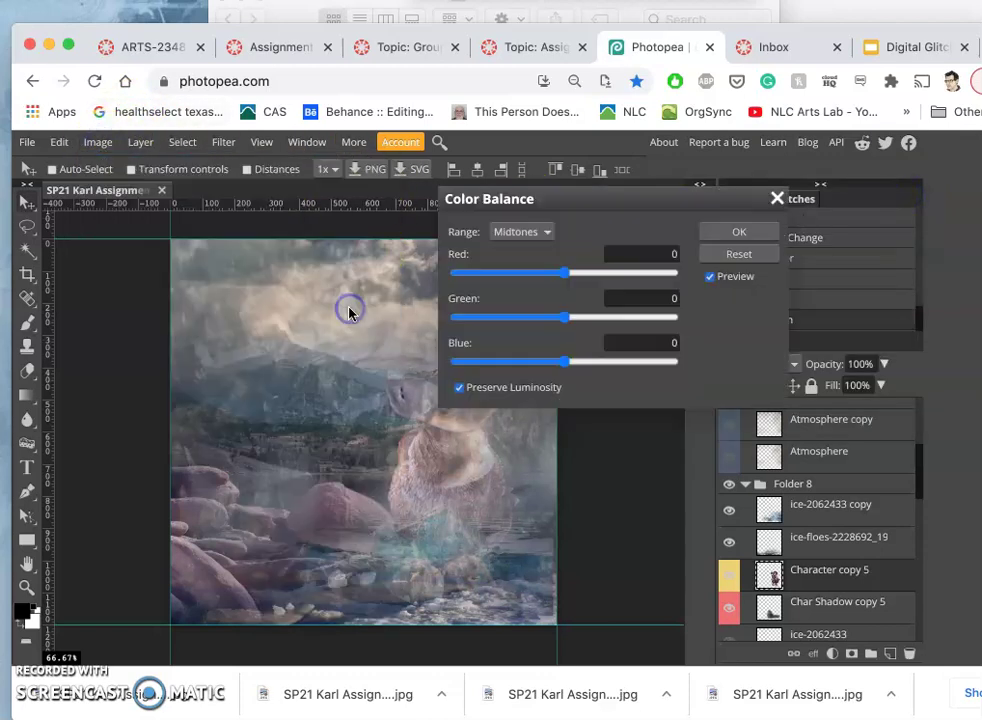
left_click_drag(607, 207, 753, 205)
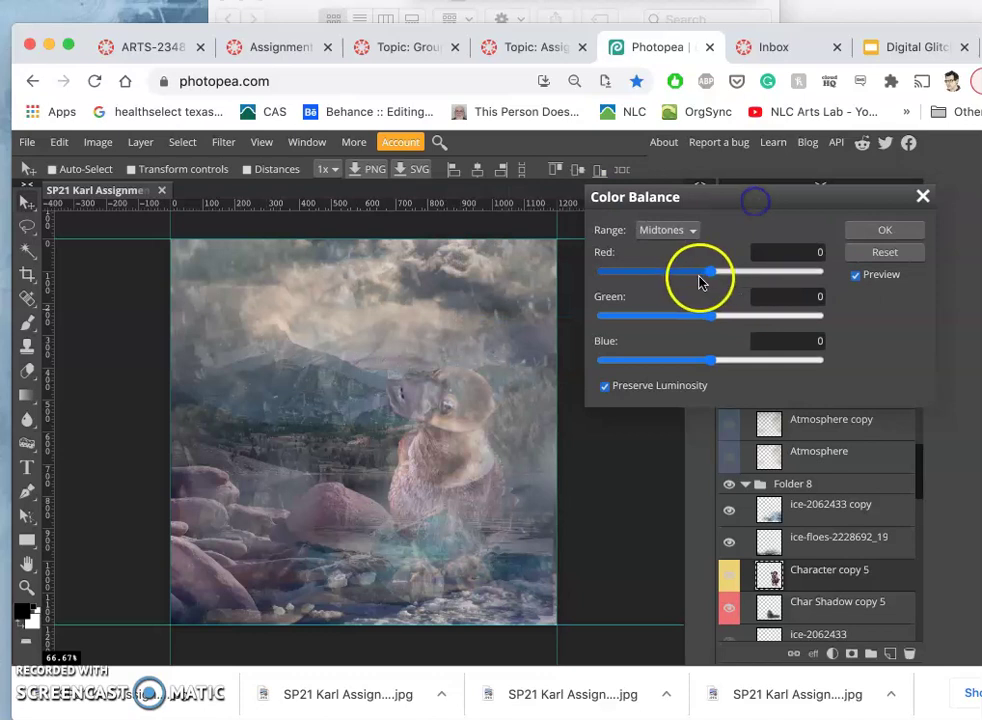
left_click(663, 229)
left_click(669, 242)
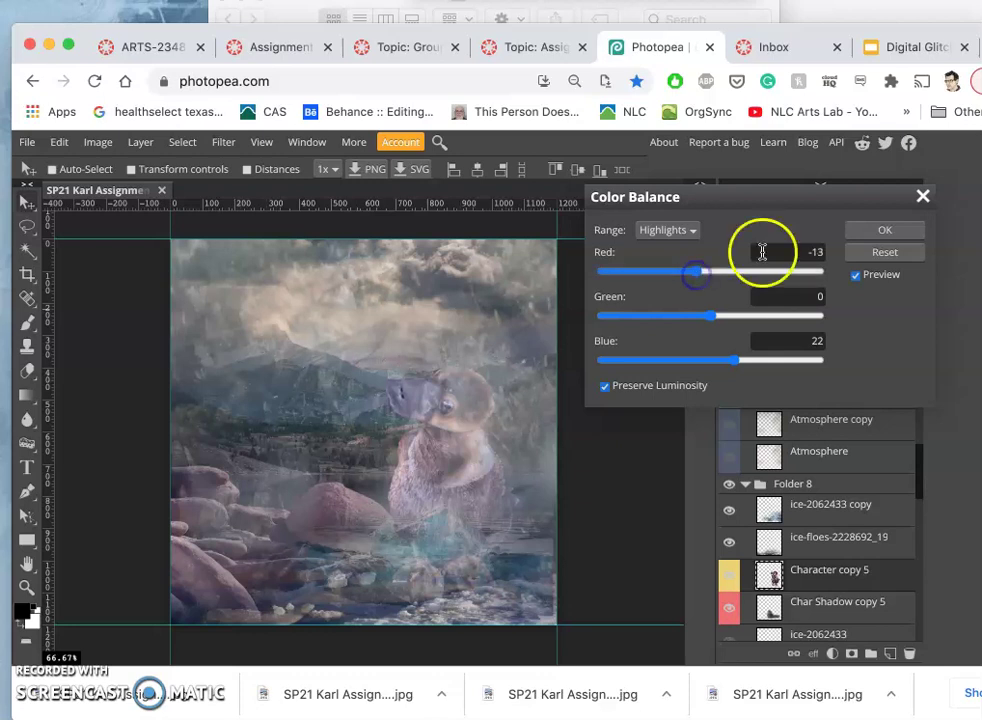
Step: Set the character's Color Balance midtones to red -11 and blue 14
left_click(695, 229)
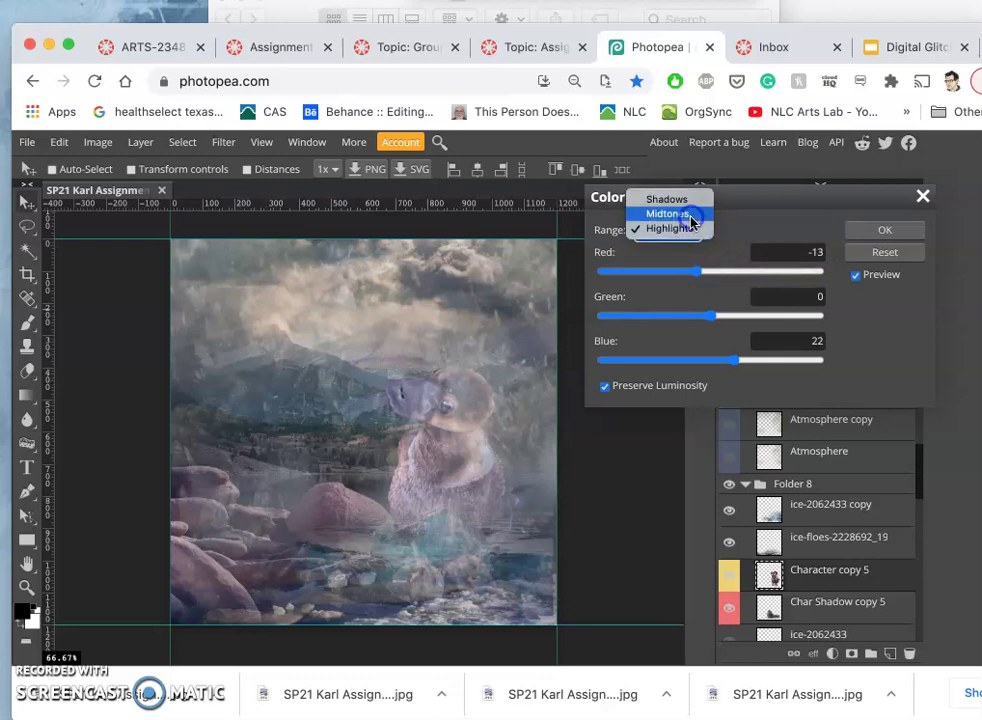
left_click(690, 213)
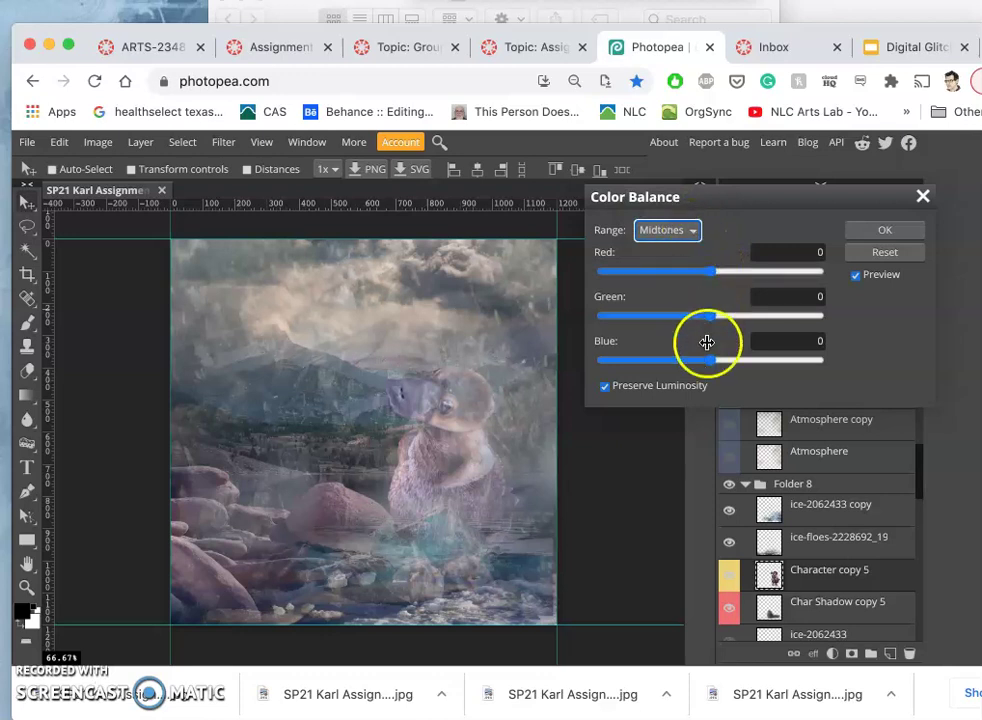
left_click_drag(710, 359, 726, 362)
left_click(709, 273)
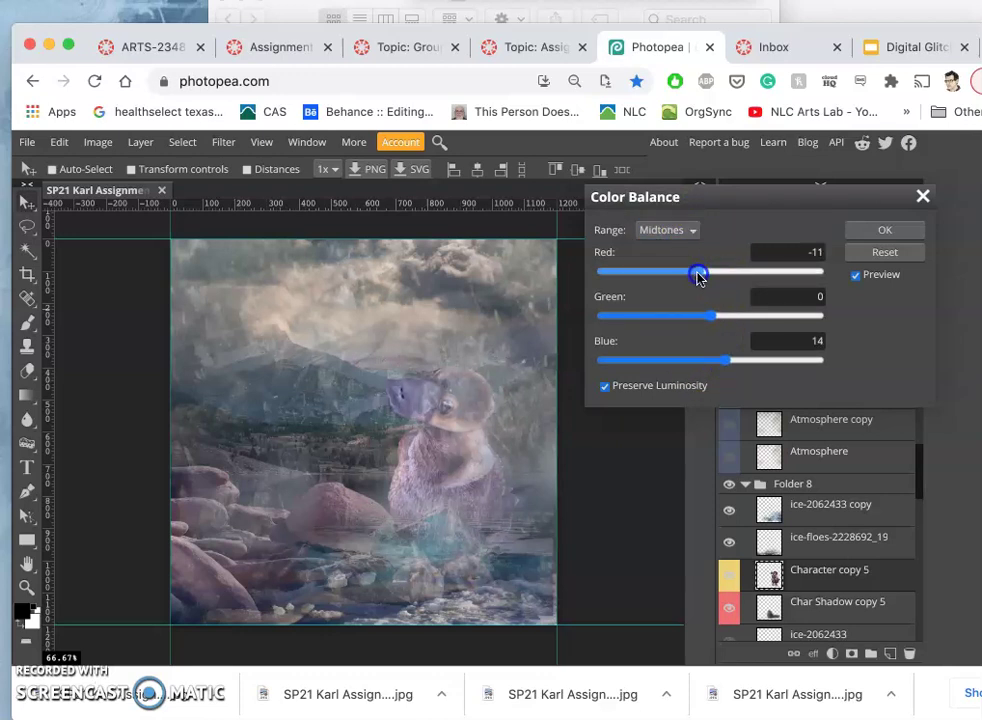
Step: Set the character's Color Balance shadows to red 1 and blue -18, and apply the adjustment
left_click(692, 231)
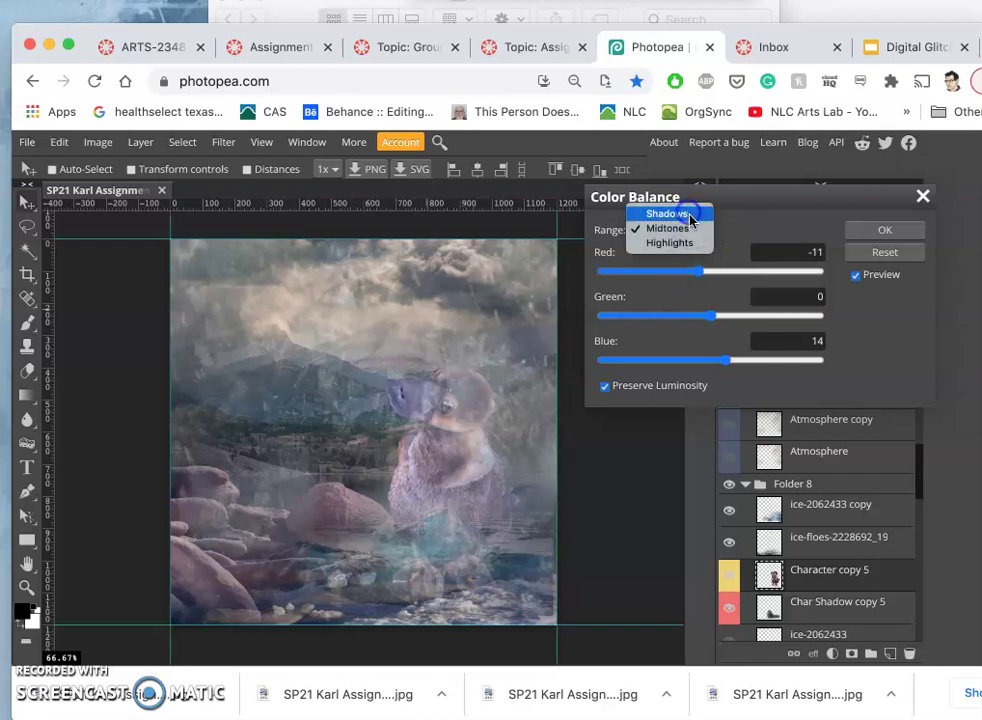
left_click(668, 214)
mouse_move(716, 359)
left_mouse_down()
mouse_move(733, 364)
mouse_move(727, 358)
left_mouse_up()
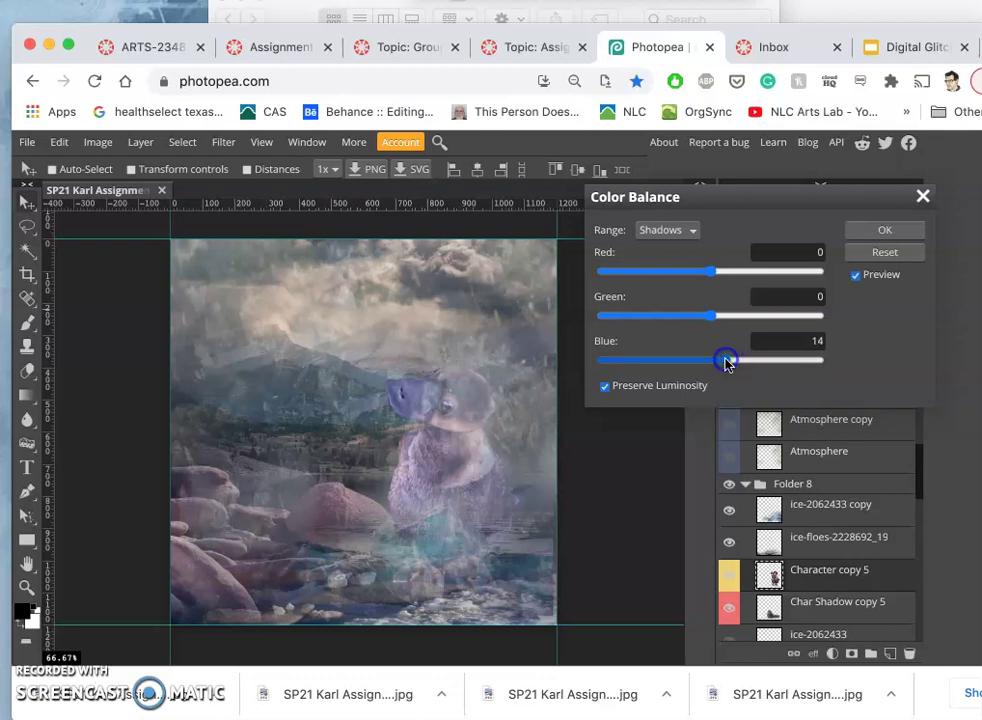
mouse_move(712, 272)
left_mouse_down()
mouse_move(706, 280)
mouse_move(713, 272)
left_mouse_up()
left_click_drag(726, 358, 707, 364)
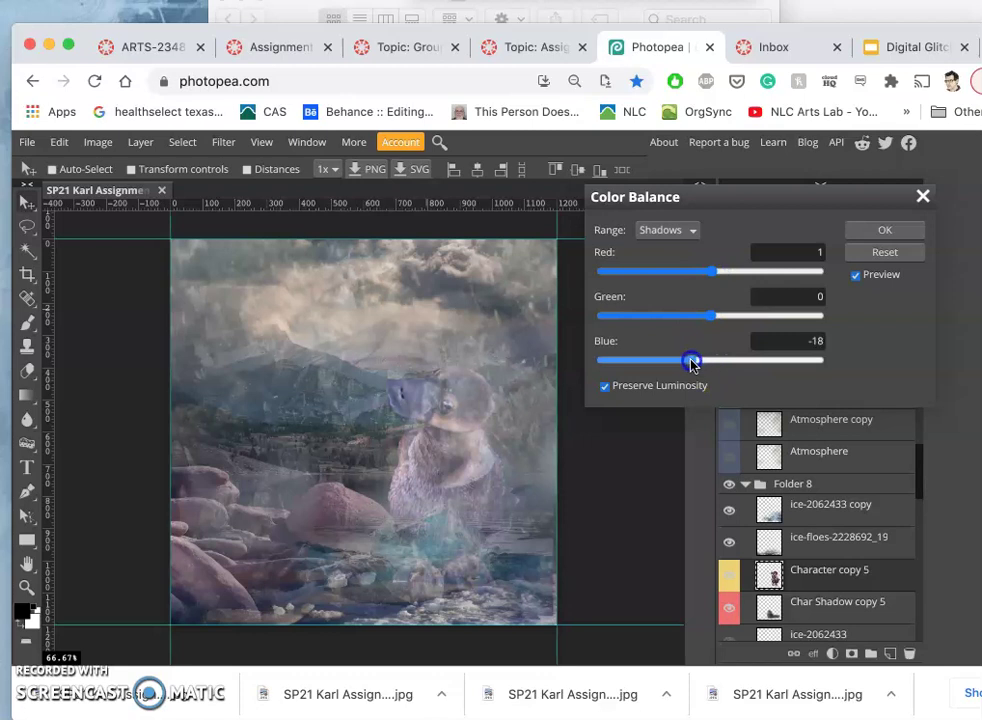
left_click(876, 229)
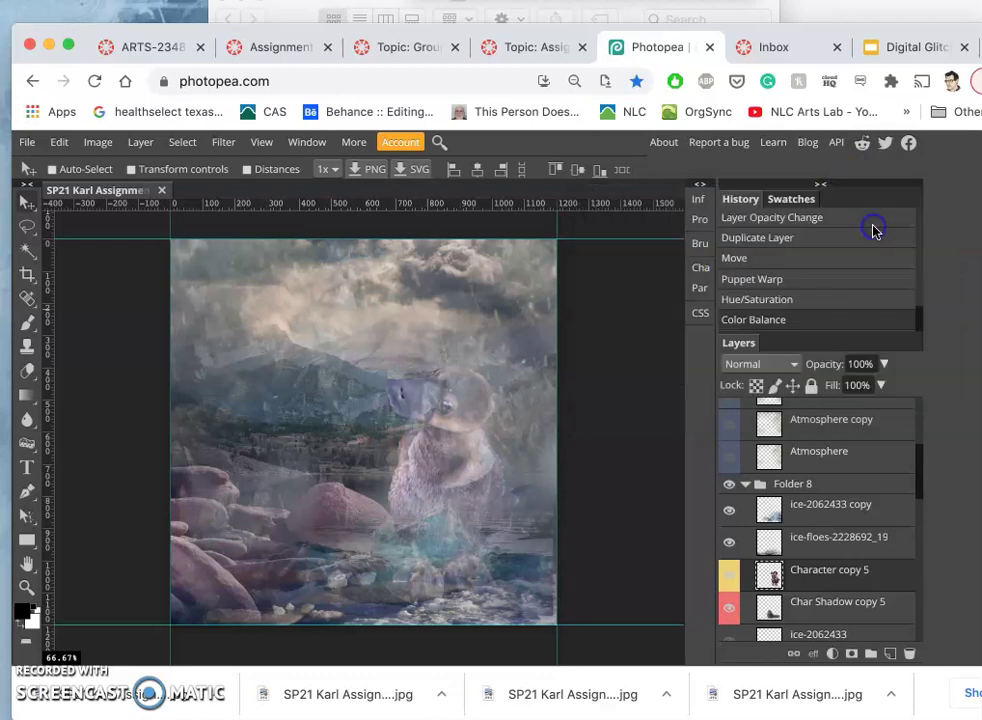
Step: Compare Character copy 5 with Character copy 4 by toggling their visibility, leaving only Character copy 5 shown
scroll(730, 580, "down", 2)
scroll(733, 583, "down", 1)
left_click(732, 608)
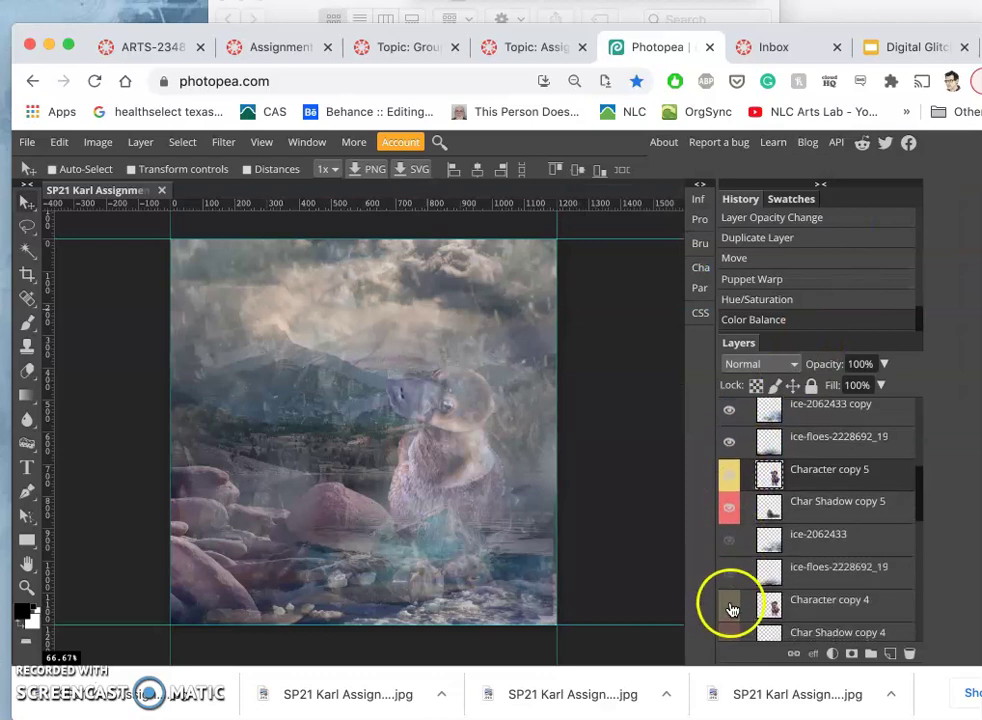
left_click(730, 477)
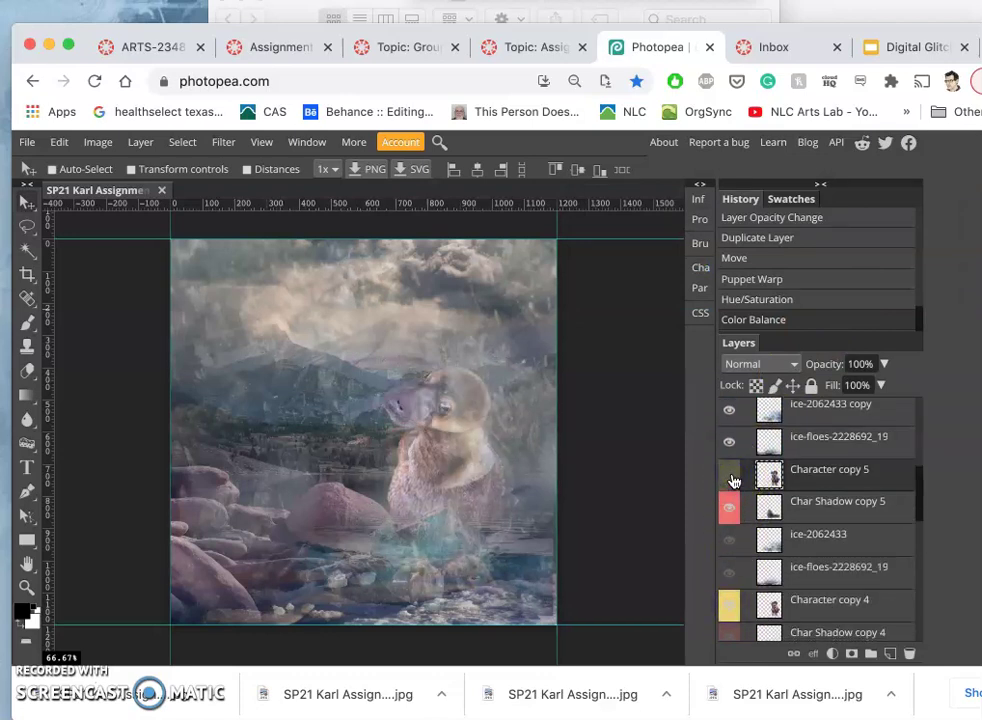
left_click(731, 478)
left_click(732, 607)
left_click(466, 492)
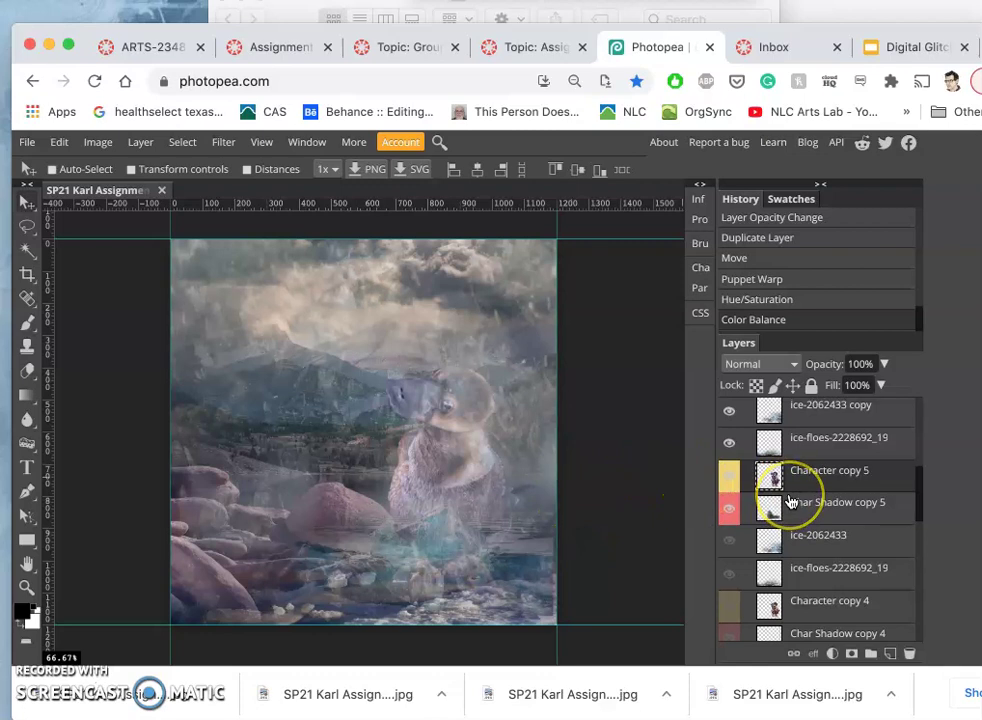
Step: Lower the opacity of the Soft Light layer Layer 1 in Folder 6 to 69%
scroll(790, 500, "up", 10)
left_click(803, 434)
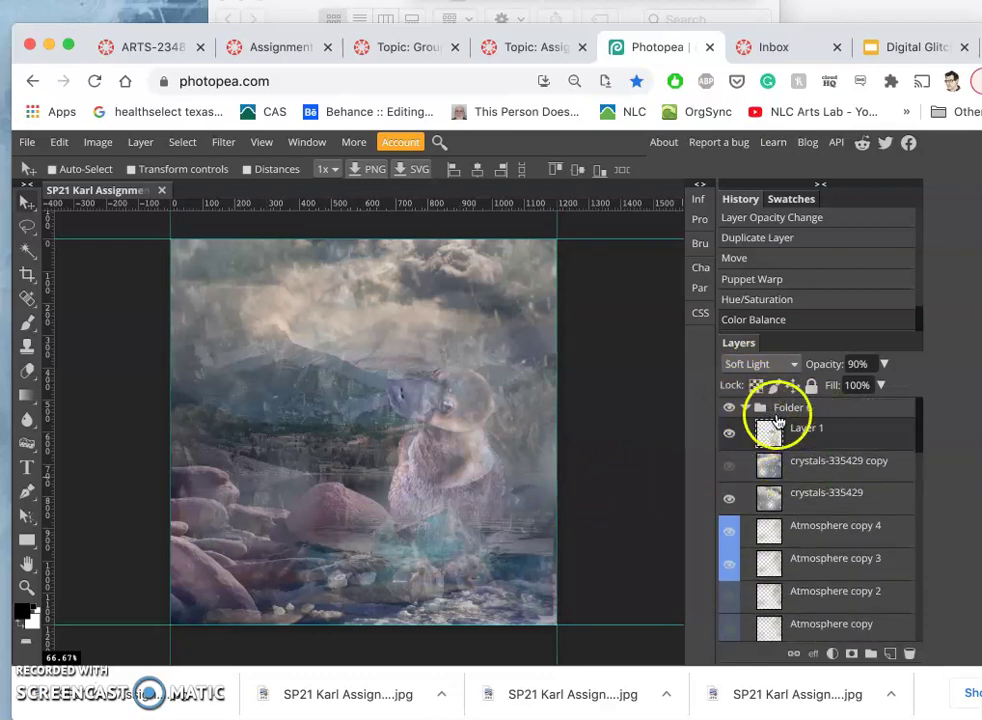
scroll(785, 485, "down", 5)
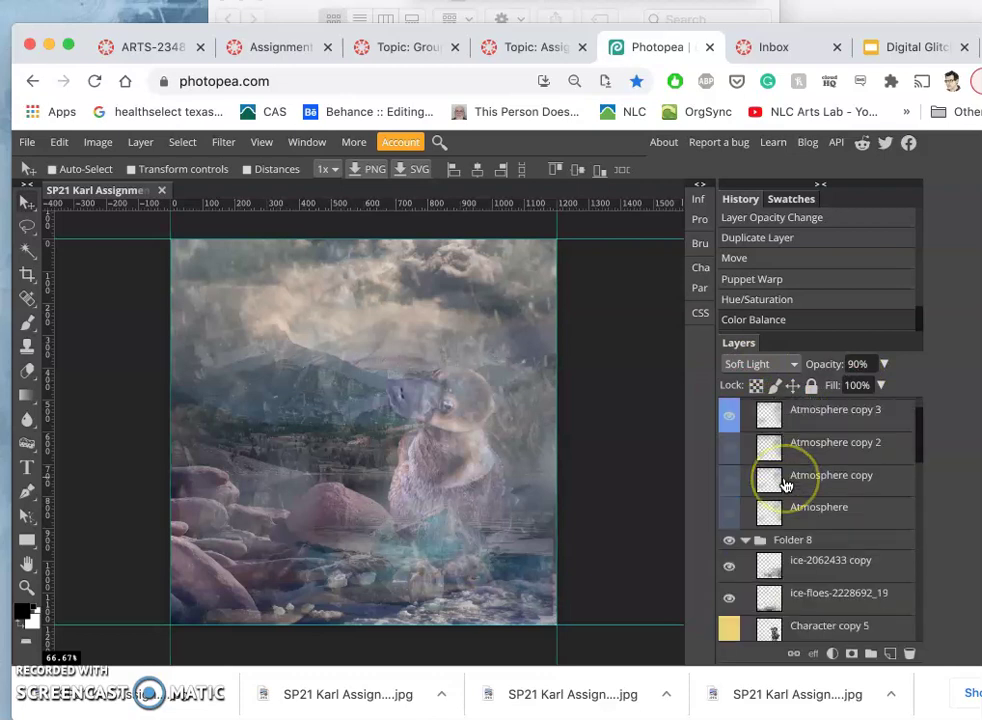
scroll(786, 486, "up", 5)
left_click(884, 364)
left_click(864, 390)
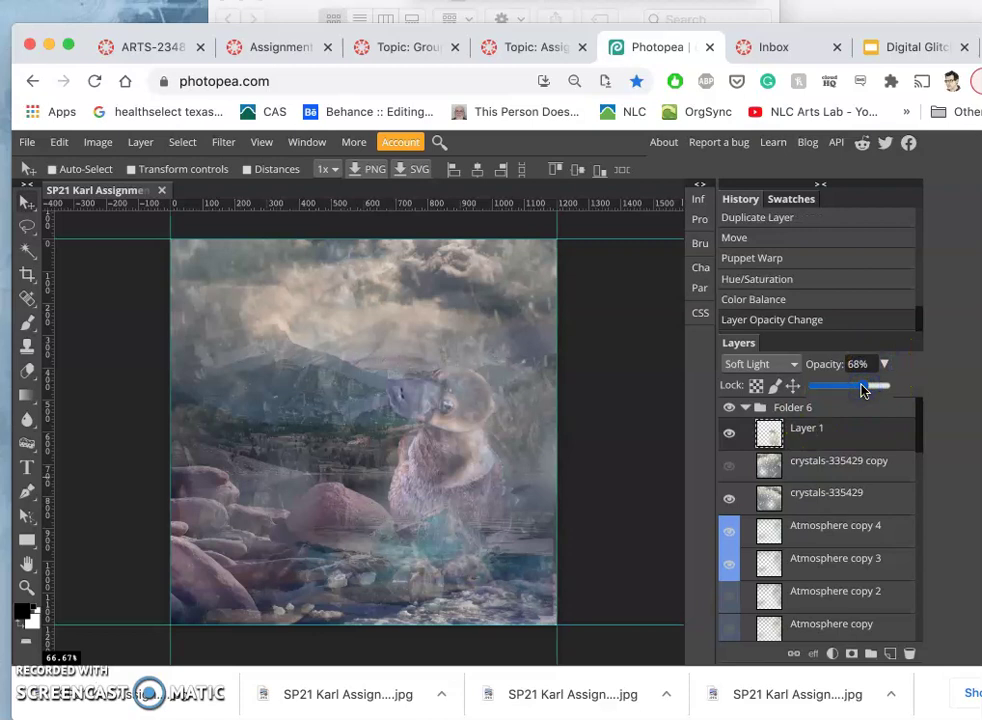
Step: Duplicate the visible ice-2062433 copy and ice-floes layers at the top of Folder 8 to strengthen the ice
scroll(815, 512, "down", 5)
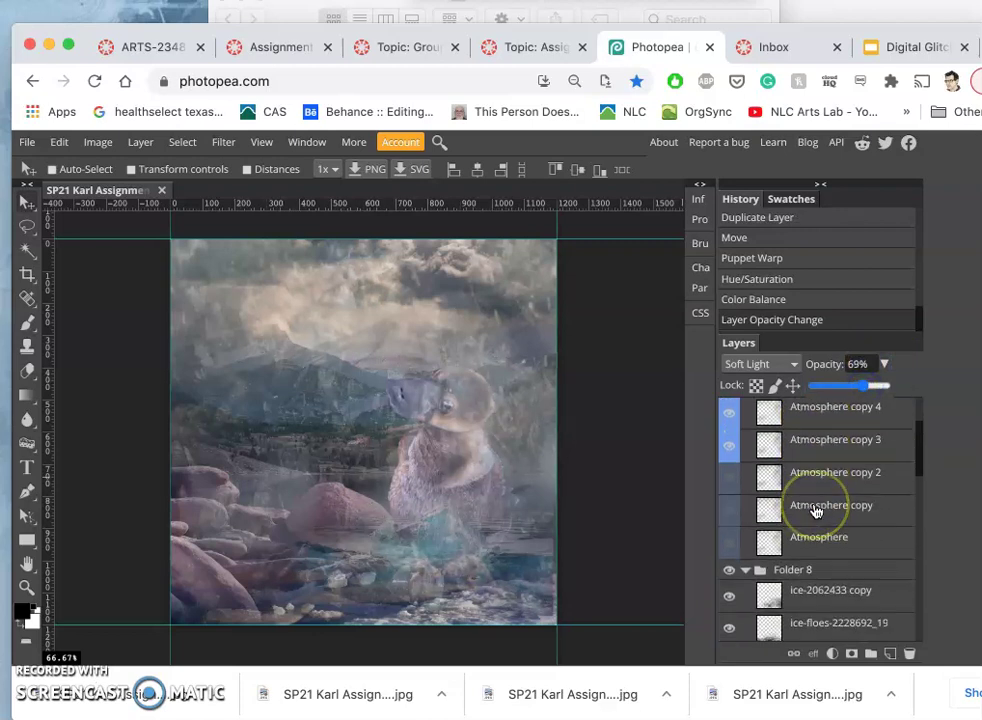
scroll(815, 512, "down", 2)
left_click(795, 532)
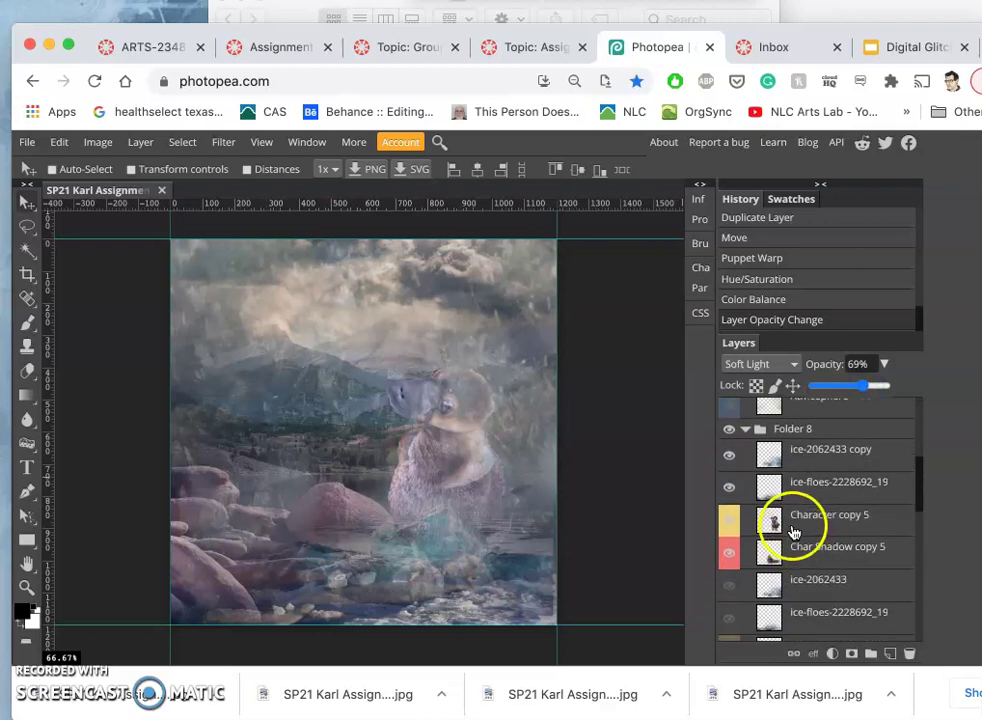
left_click(806, 492)
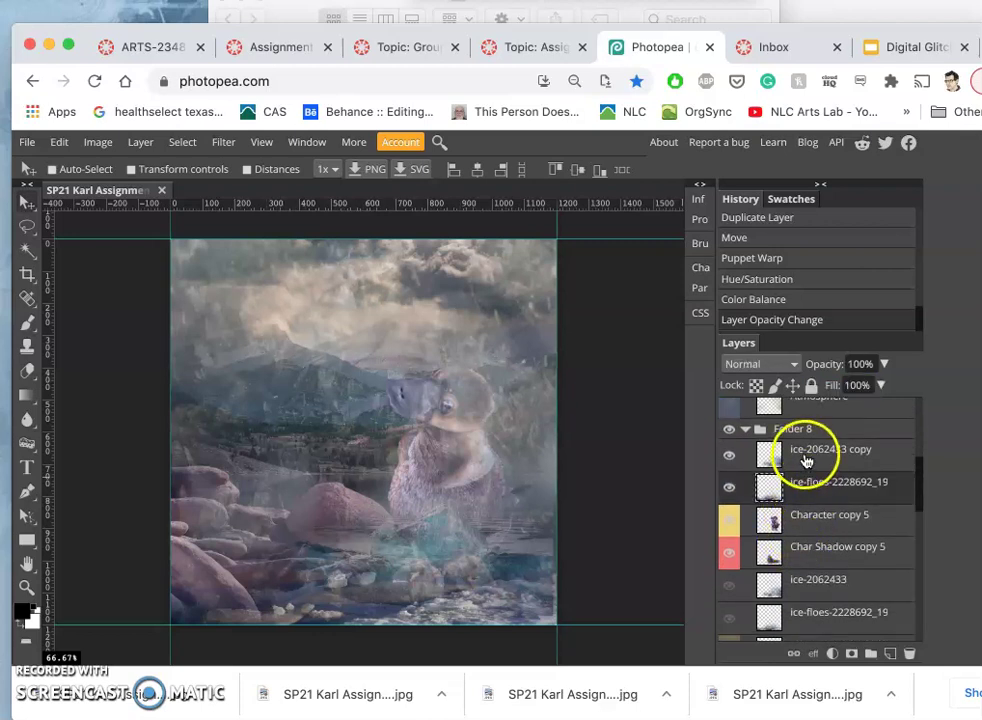
left_click(806, 460)
key("ctrl+j")
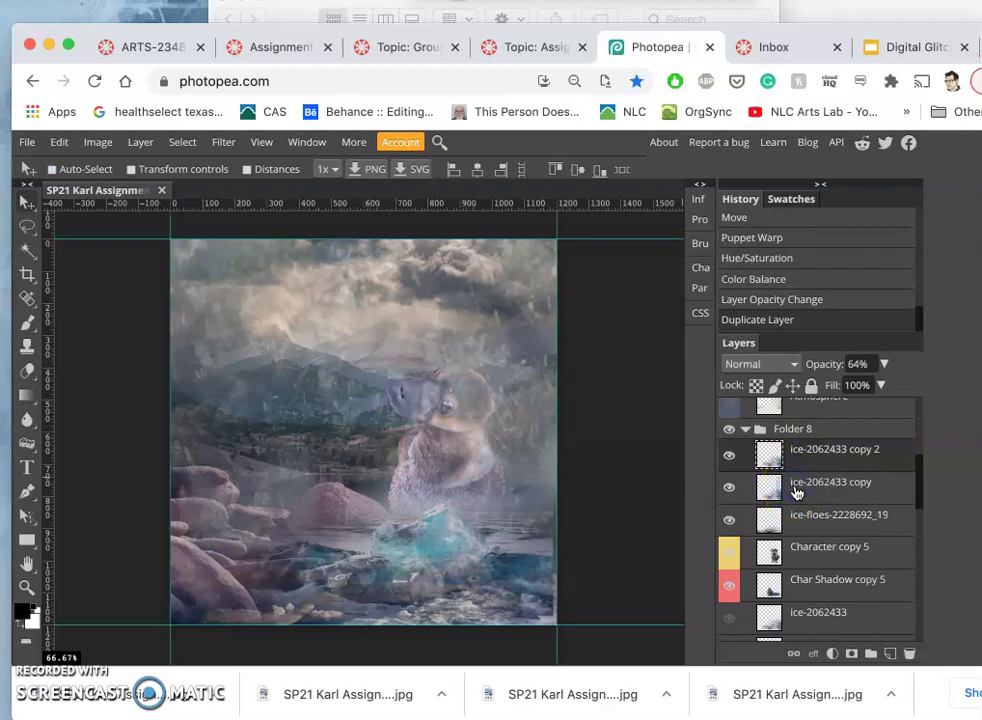
left_click(799, 517)
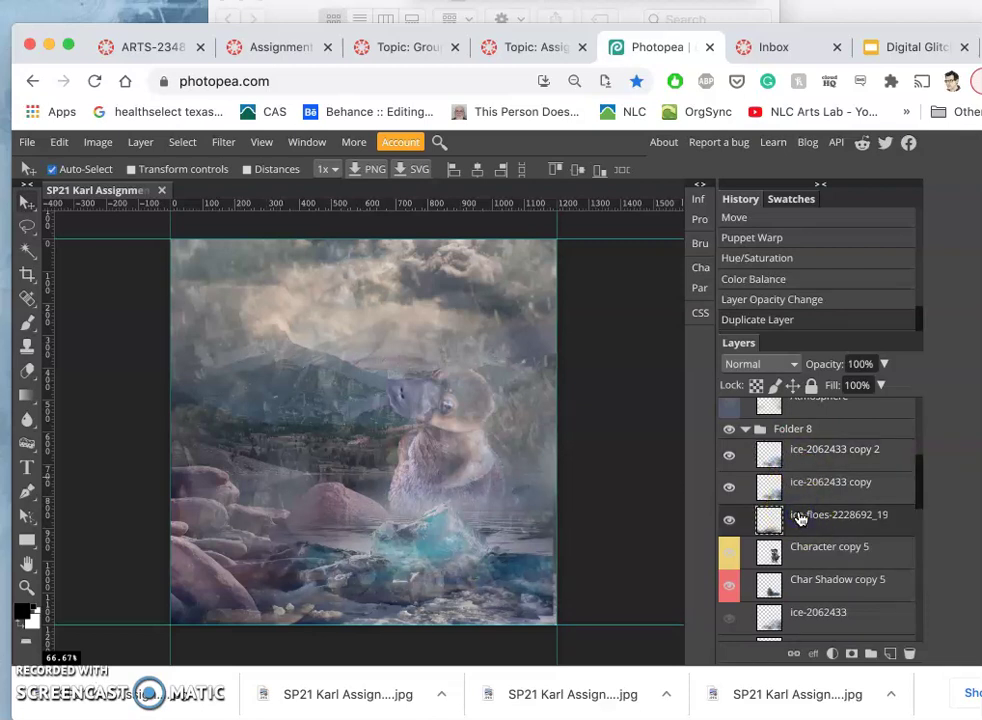
key("ctrl+j")
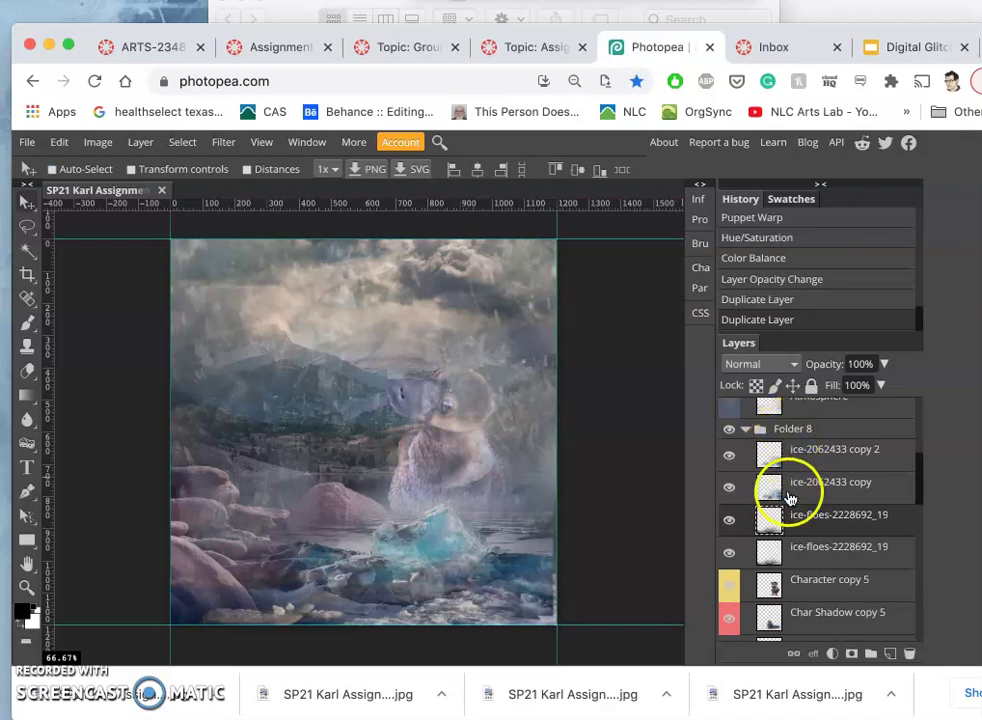
Step: Merge the four visible ice and ice-floes layers above Character copy 5 into one layer
left_click_drag(508, 563, 436, 528)
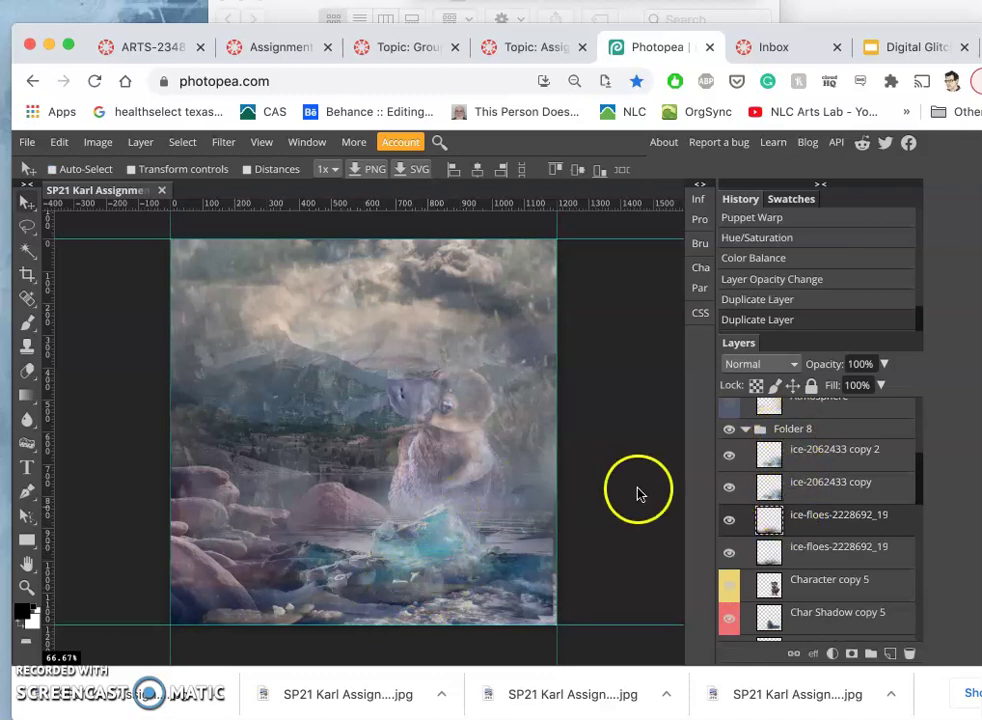
left_click(818, 463)
left_click(815, 543)
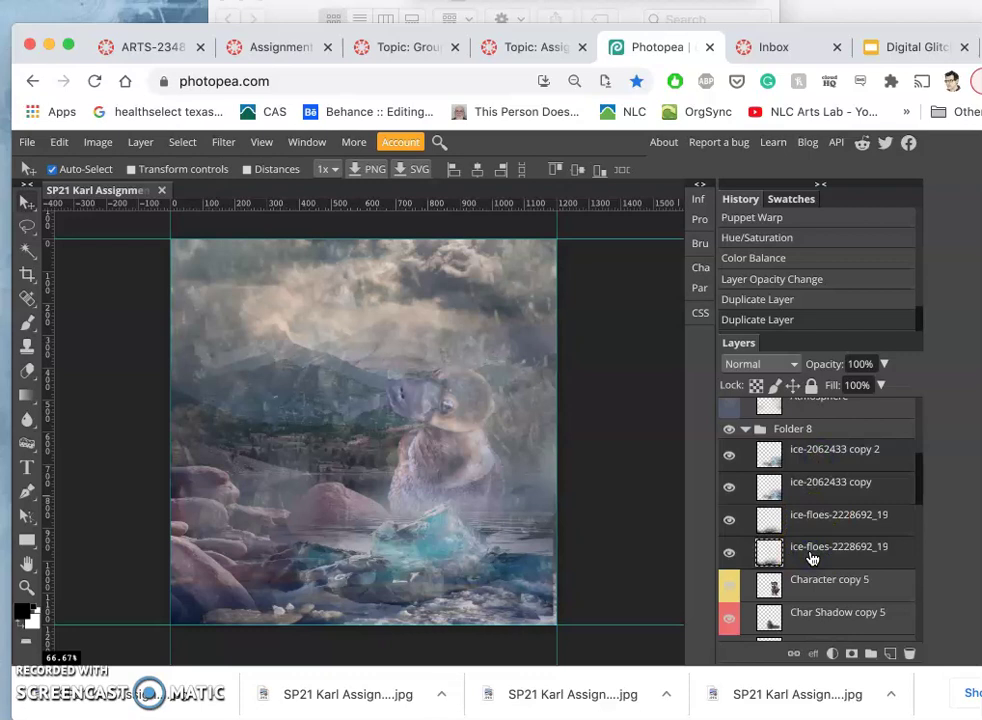
key("ctrl+e")
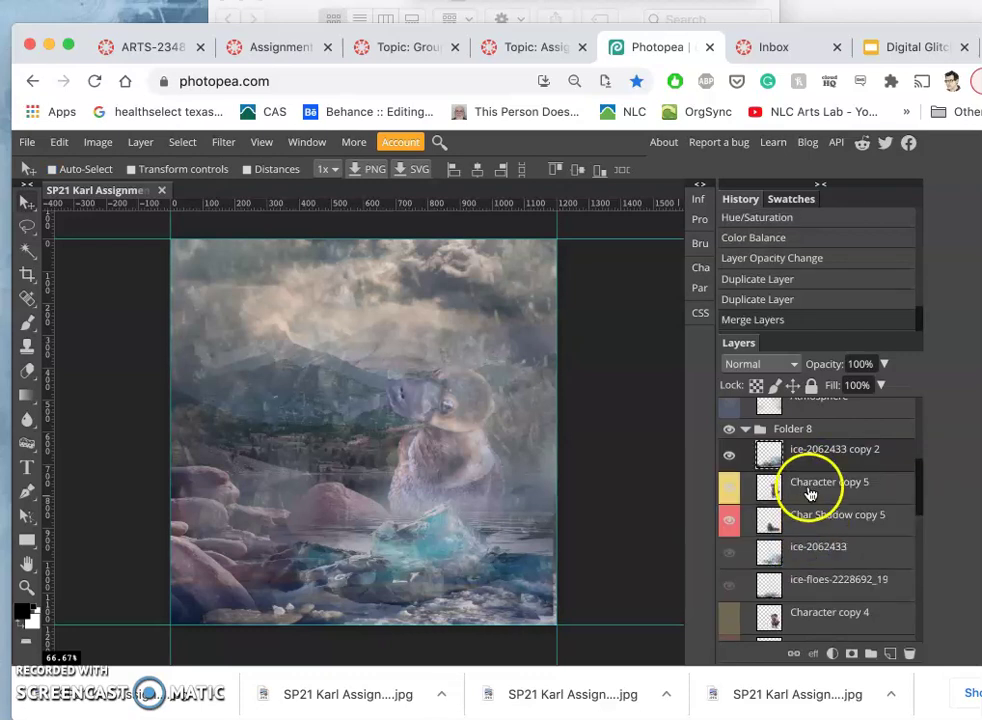
Step: Place block-of-ice-16533_1920.jpg from the Ice Block Reference folder into the composite above the merged ice layer
scroll(812, 495, "up", 3)
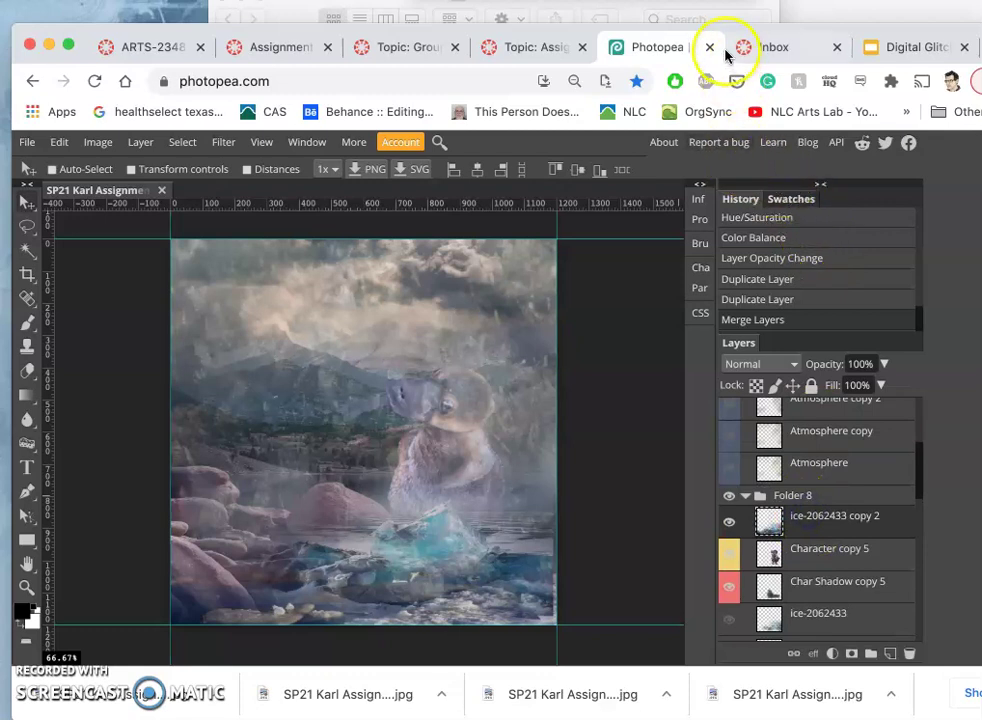
left_click(803, 13)
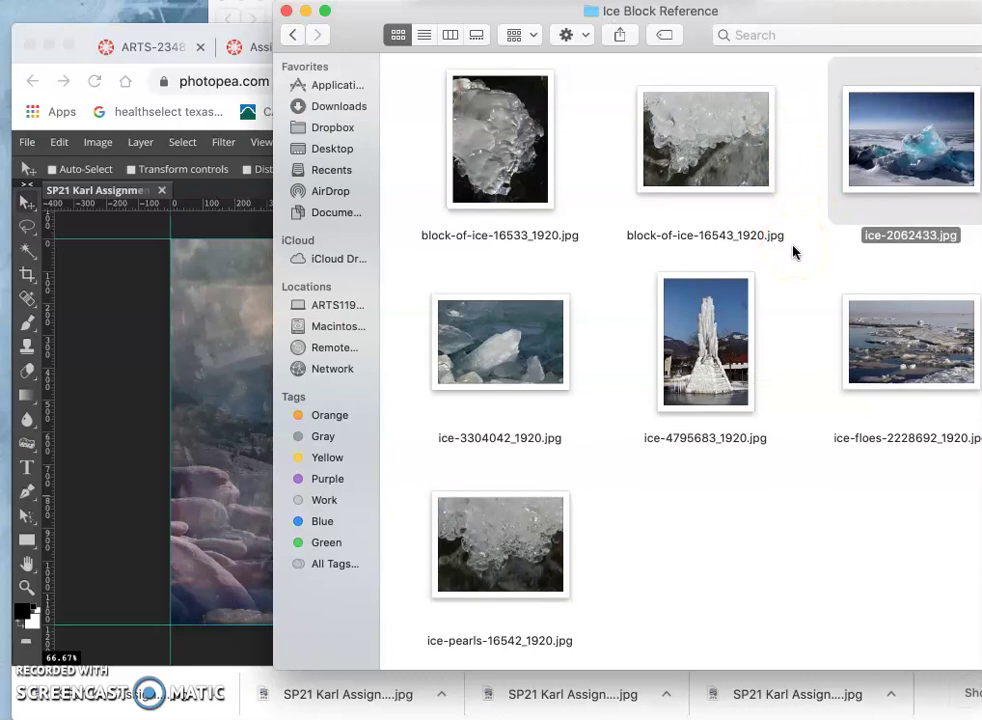
left_click(506, 143)
left_click_drag(506, 143, 256, 407)
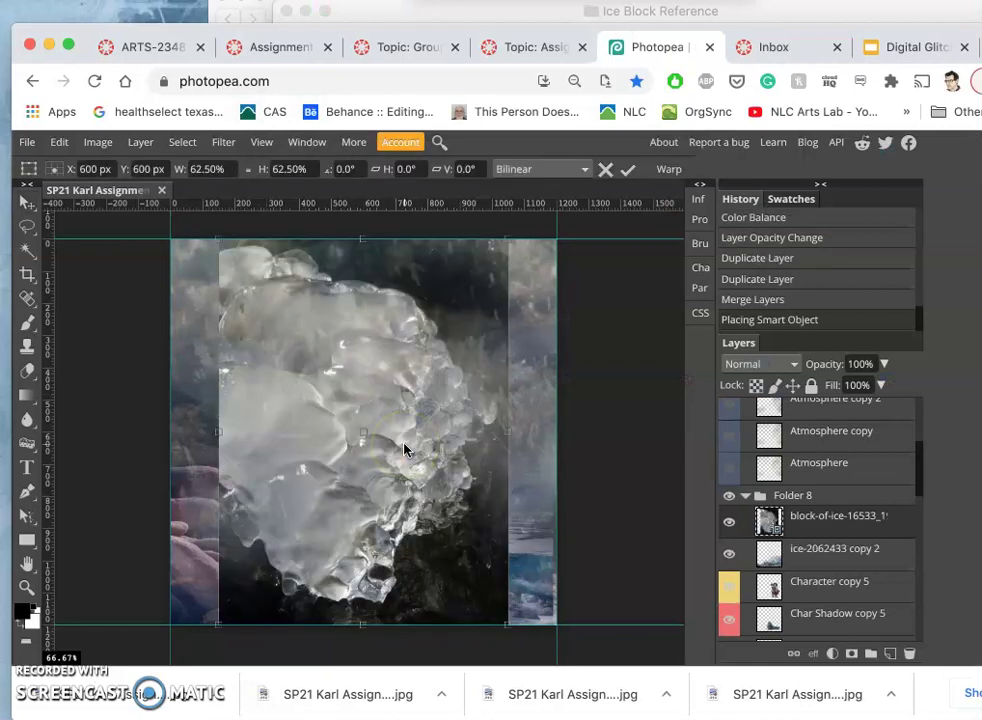
Step: Transform the placed ice block to about -68° rotation, 63% width and 60% height, with a slightly distorted shape covering the character
left_click_drag(520, 532, 506, 320)
left_click_drag(503, 627, 400, 590)
right_click(388, 393)
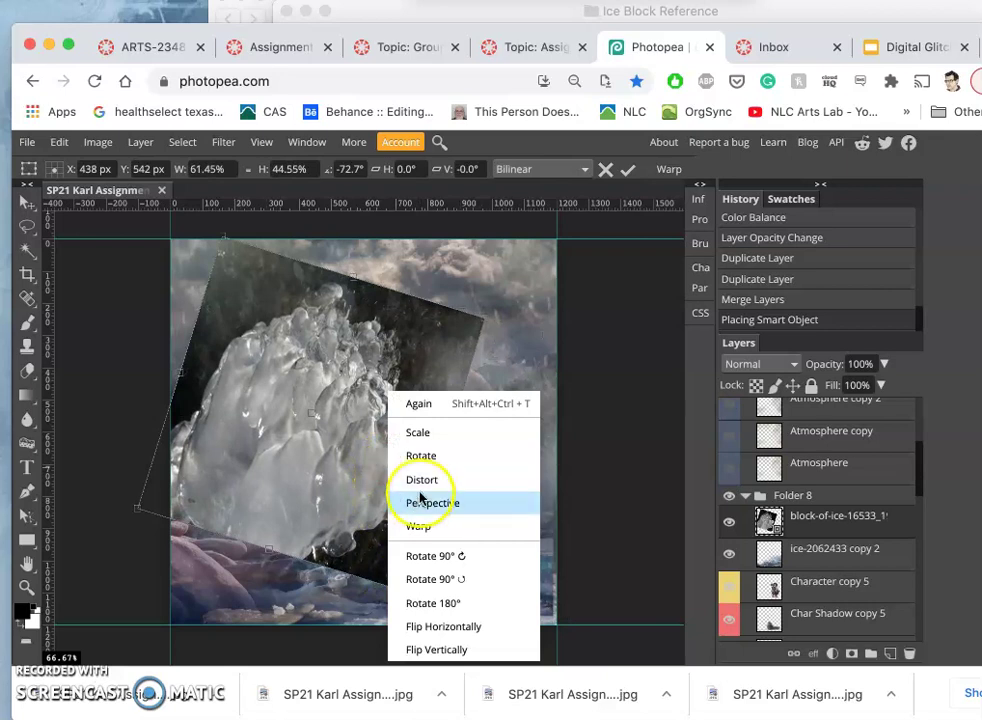
left_click_drag(480, 322, 476, 372)
left_click_drag(386, 495, 469, 493)
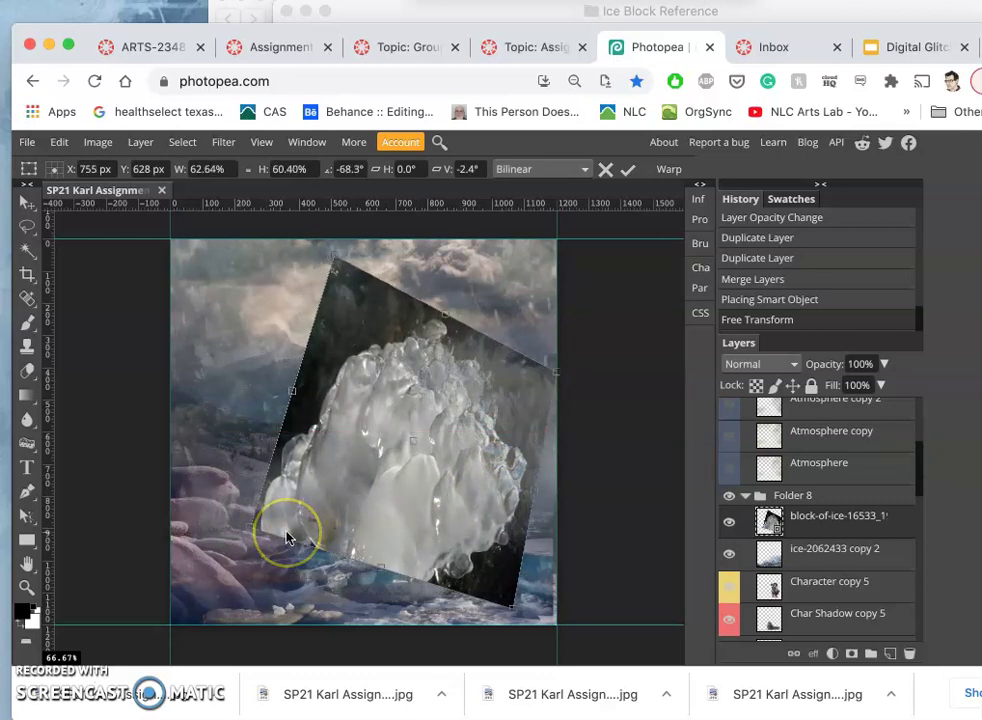
key("Return")
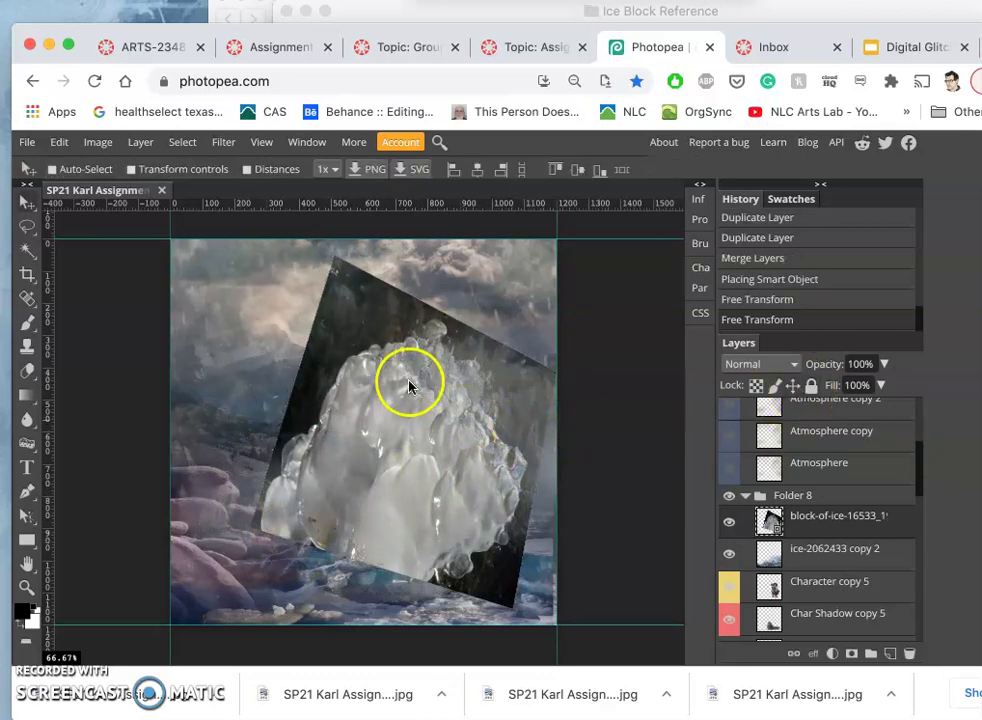
Step: Set the block-of-ice layer's opacity to 64% and rasterize it for the Eraser tool
left_click(884, 364)
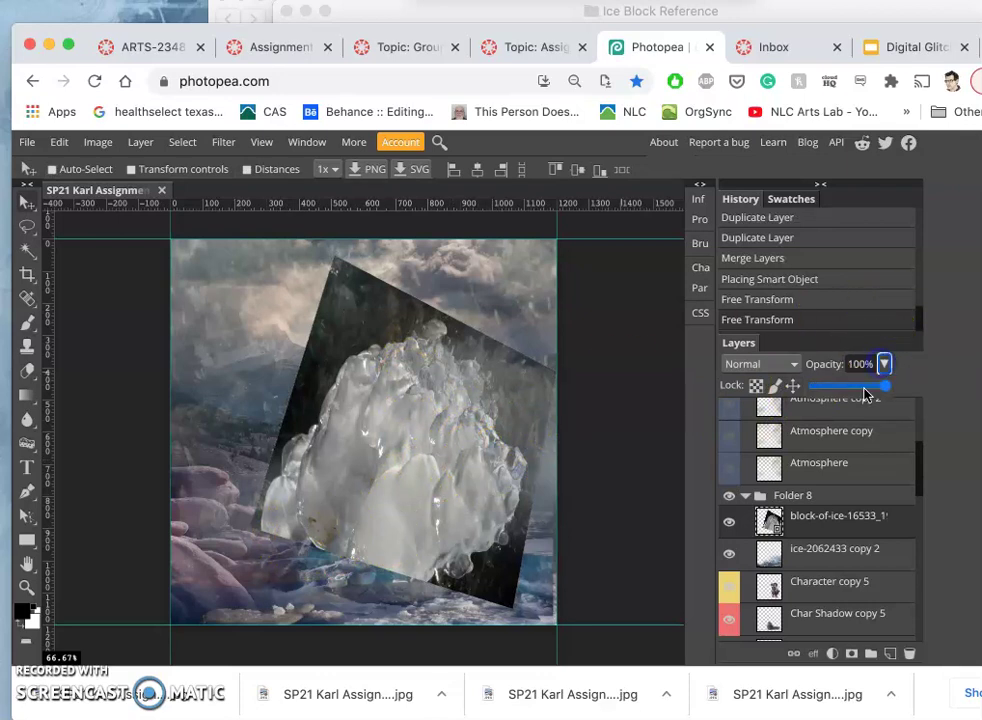
left_click(861, 387)
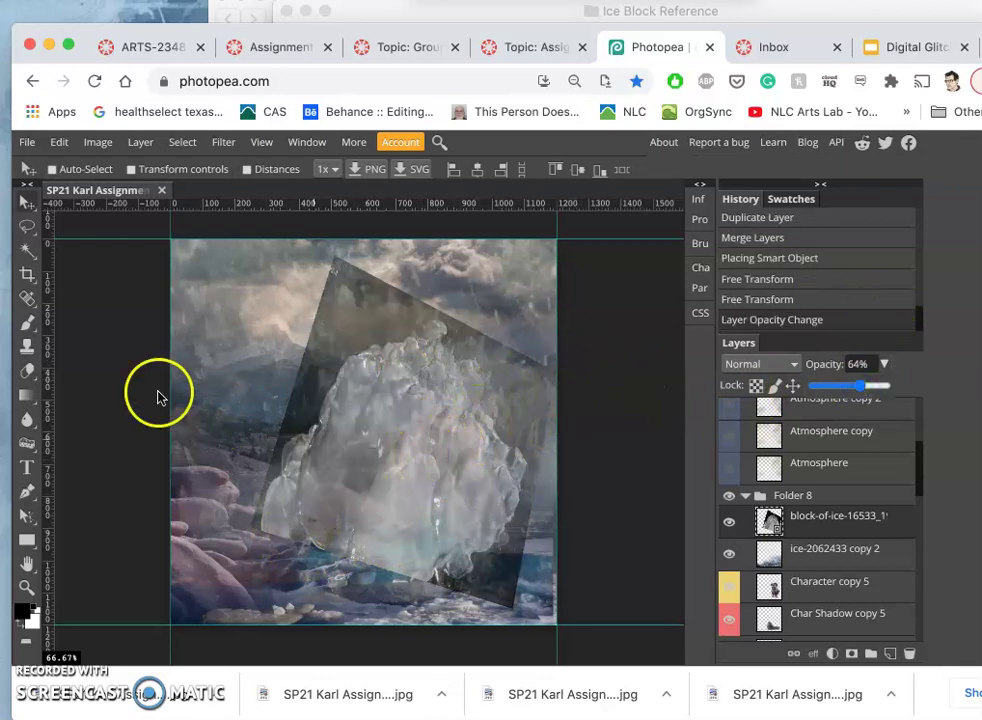
left_click(27, 370)
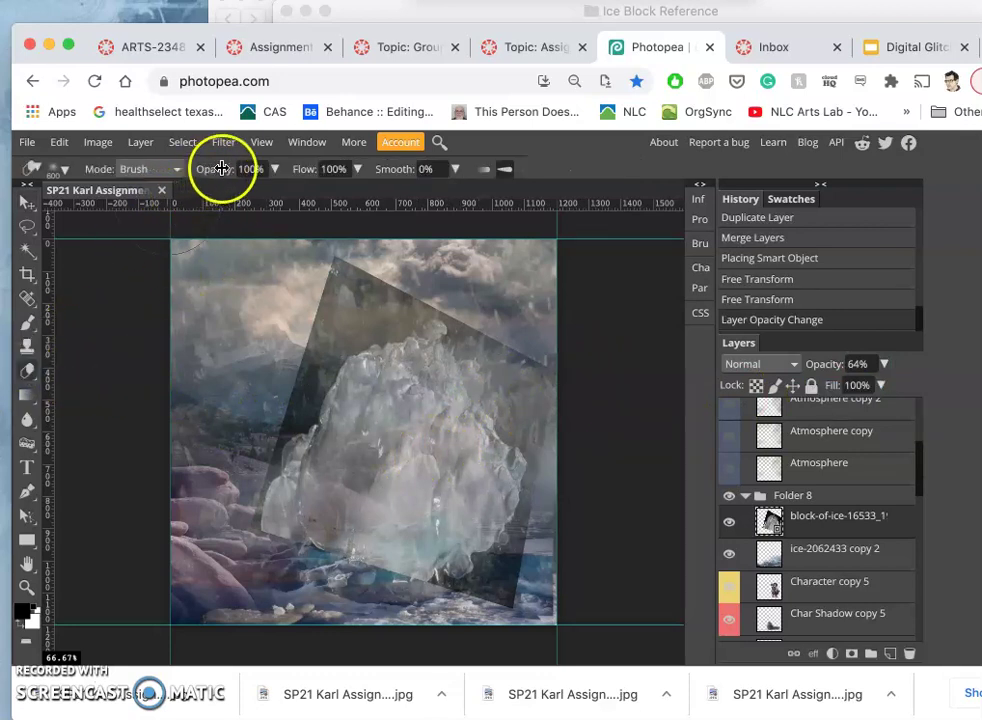
left_click(276, 170)
left_click(325, 243)
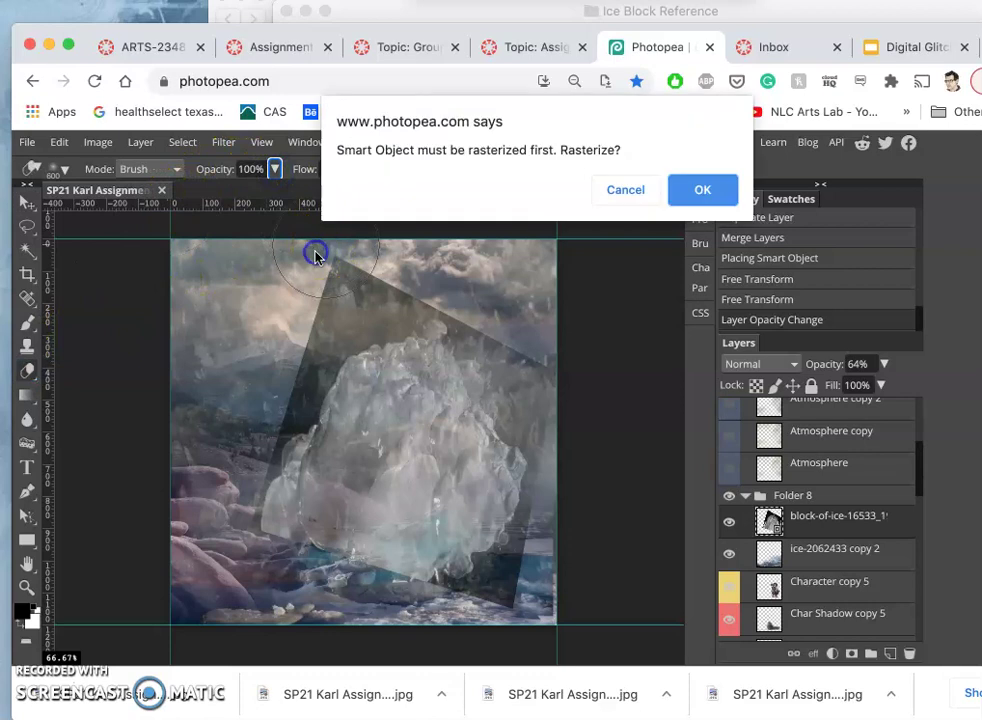
left_click(703, 189)
right_click(826, 522)
left_click(838, 467)
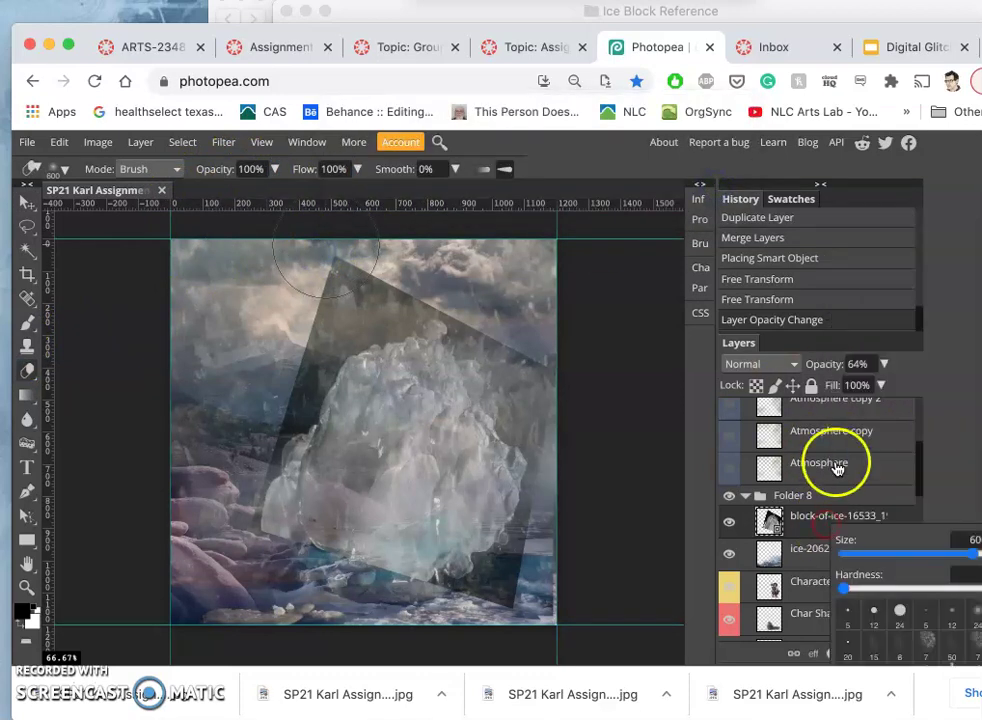
right_click(798, 530)
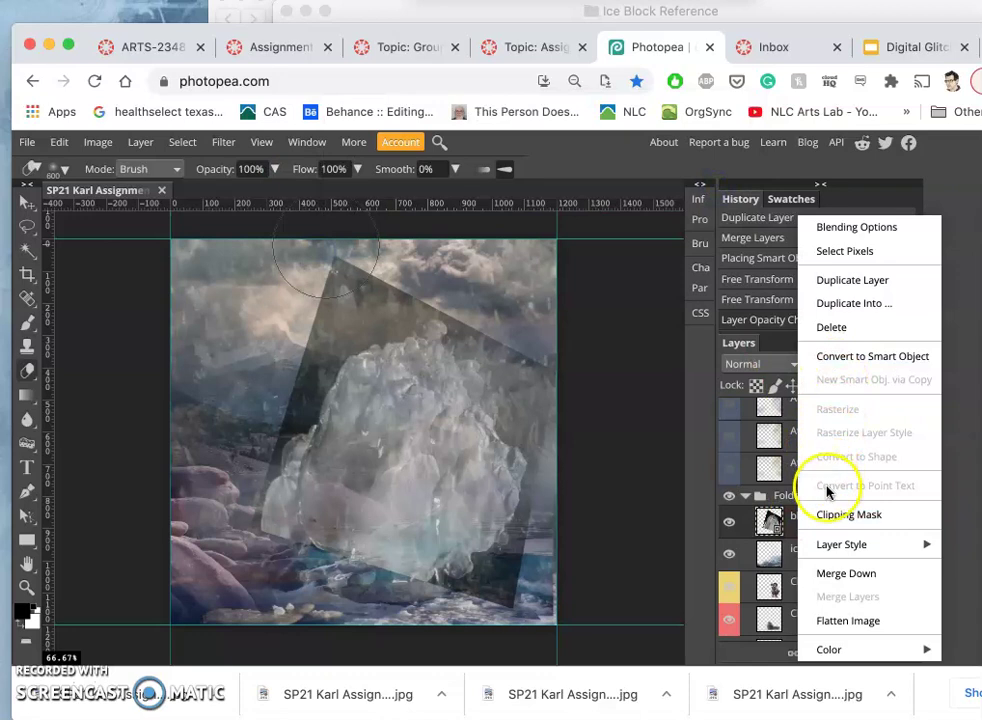
left_click(794, 530)
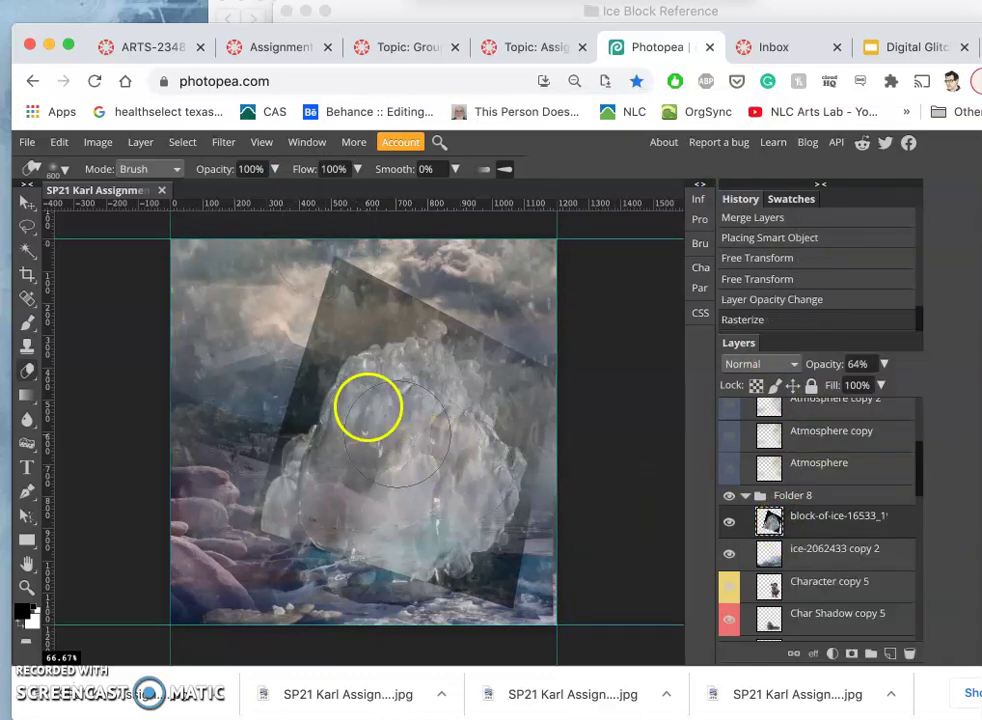
Step: Erase the dark photo background around the left and upper sides of the ice block with the 600 px soft eraser
left_click_drag(334, 364, 252, 386)
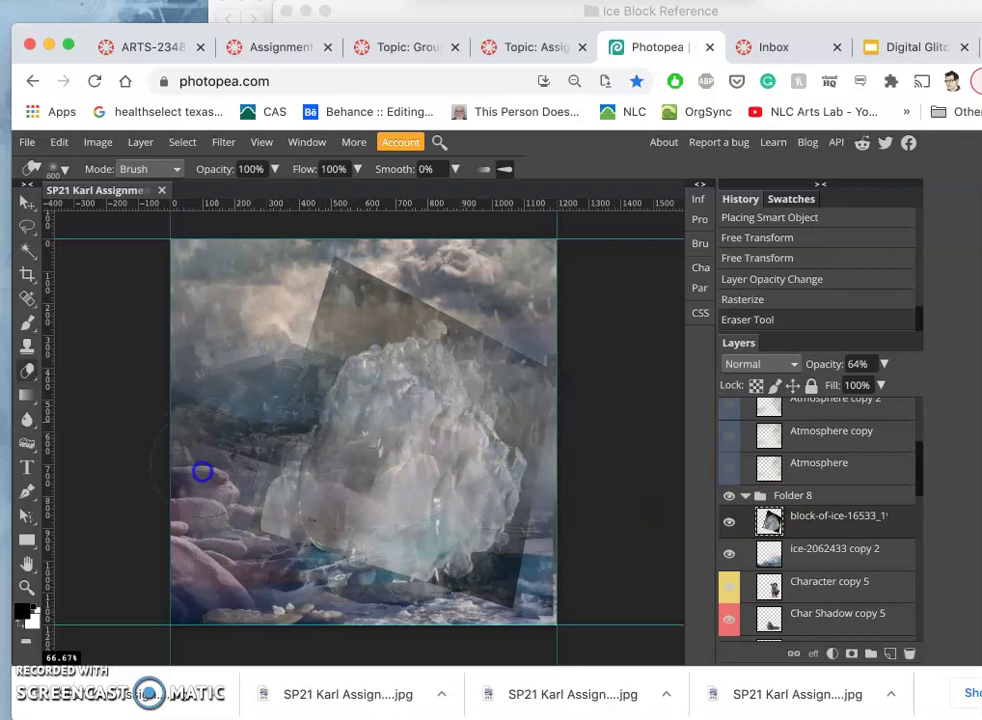
left_click_drag(202, 497, 195, 525)
mouse_move(250, 300)
left_mouse_down()
mouse_move(300, 259)
mouse_move(274, 292)
mouse_move(290, 275)
left_mouse_up()
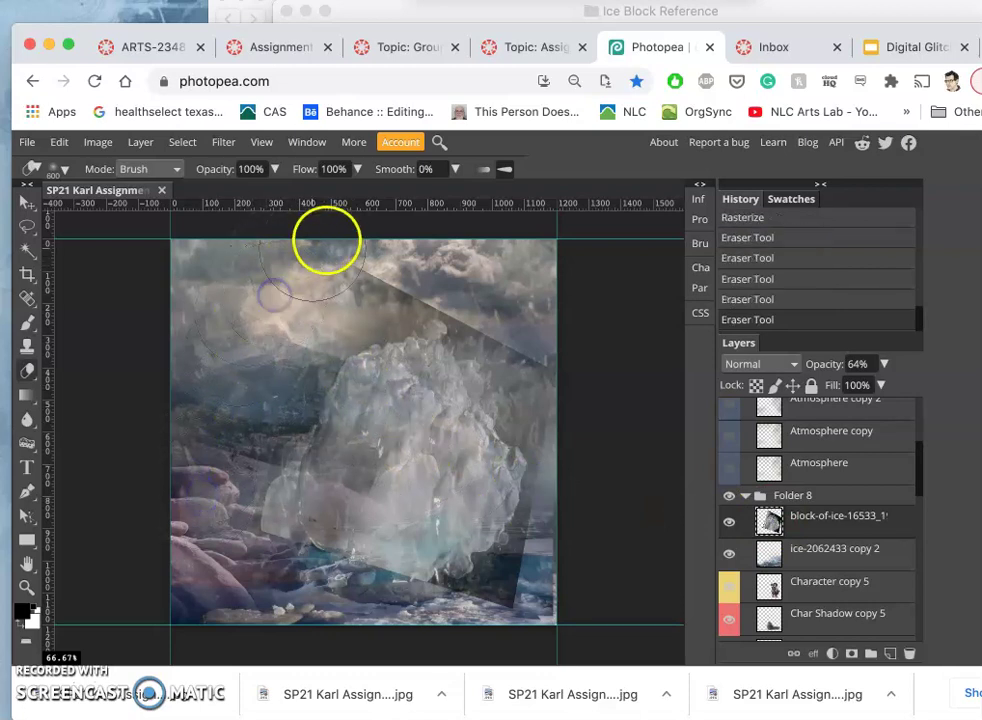
left_click(342, 230)
left_click_drag(466, 212, 491, 259)
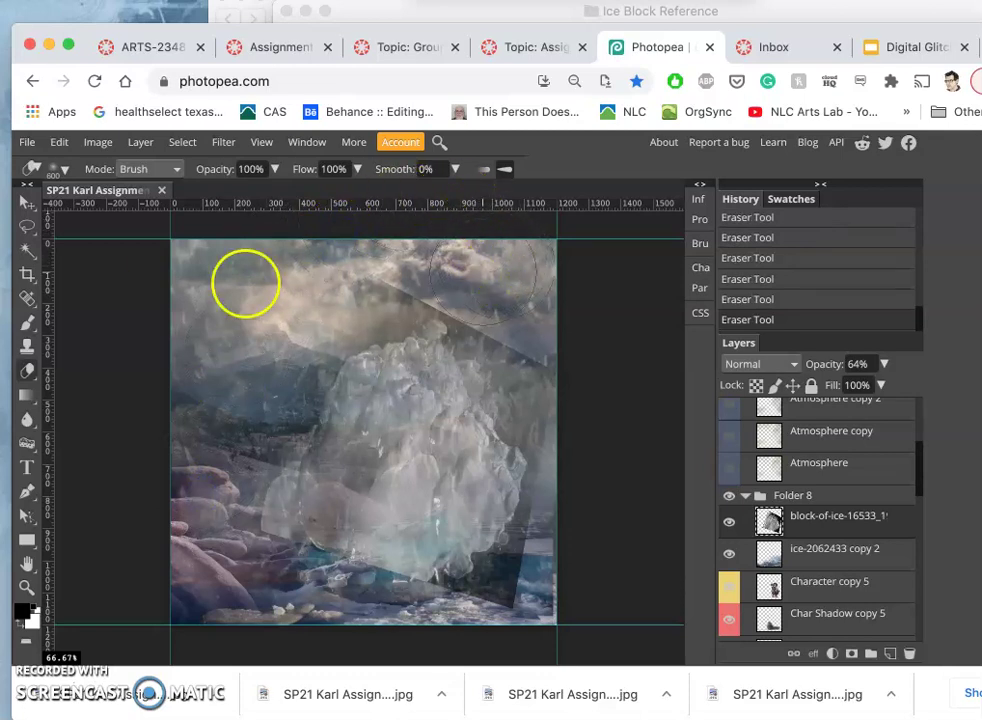
Step: Delete the remaining dark background above and at the lower right of the ice block with Magic Wand selections at 30 px feather, and deselect
left_click(27, 250)
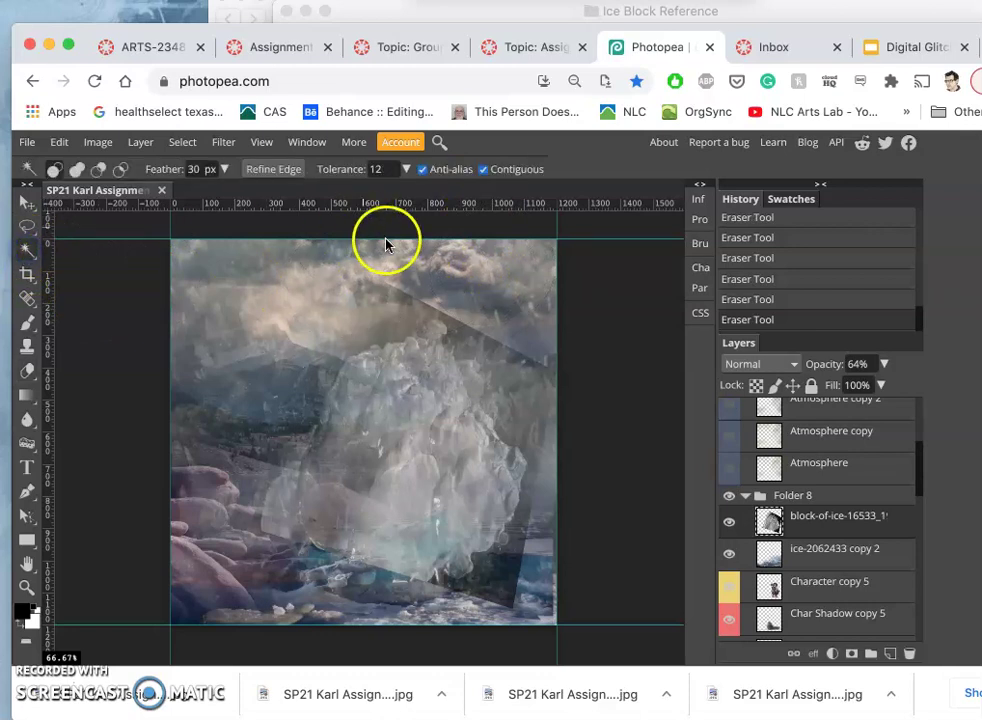
left_click(492, 353)
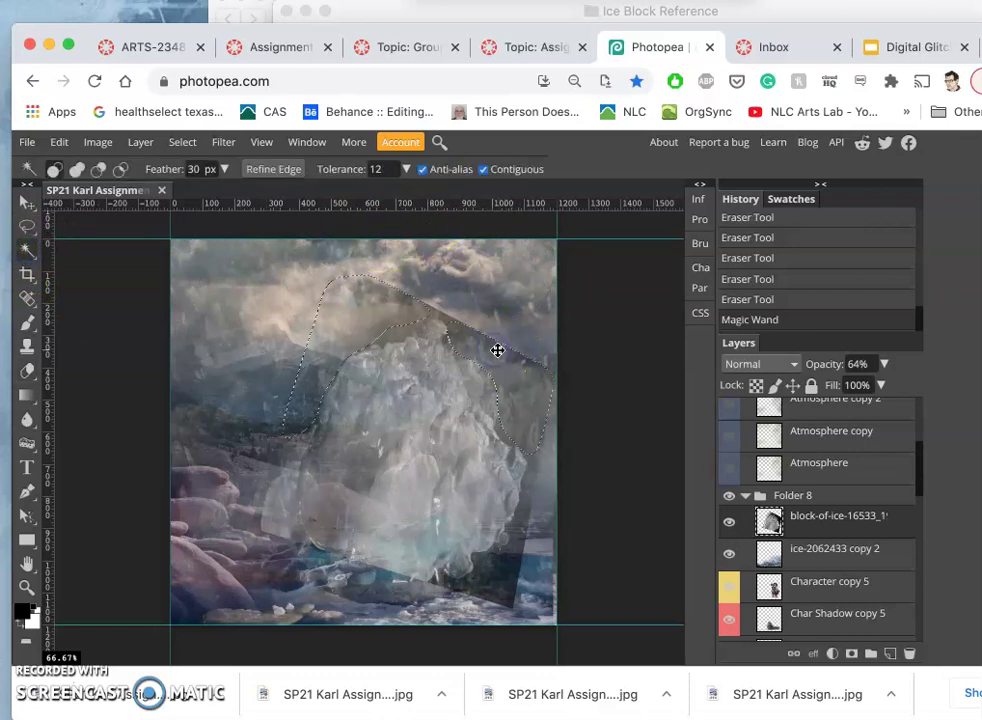
key("Delete")
key("Delete")
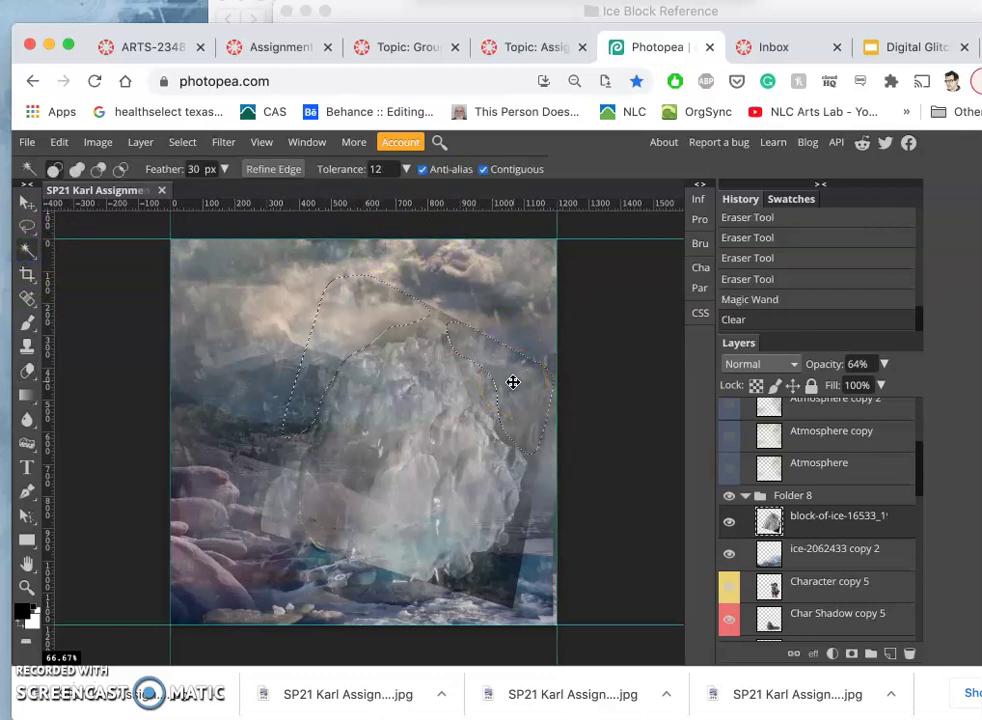
left_click(533, 539)
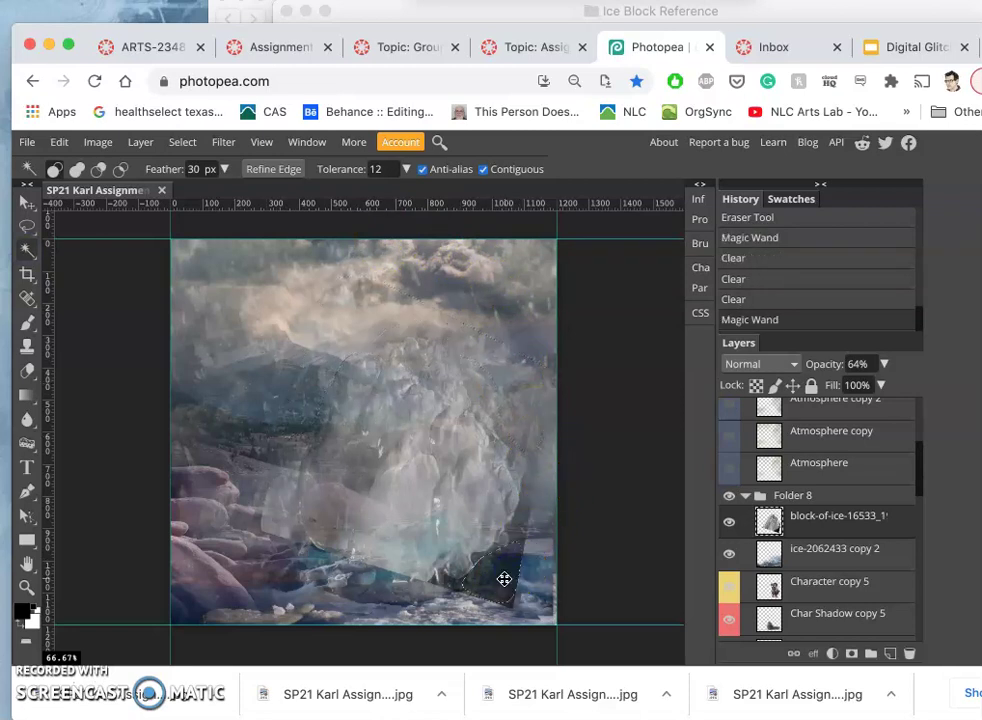
key("Delete")
key("Delete")
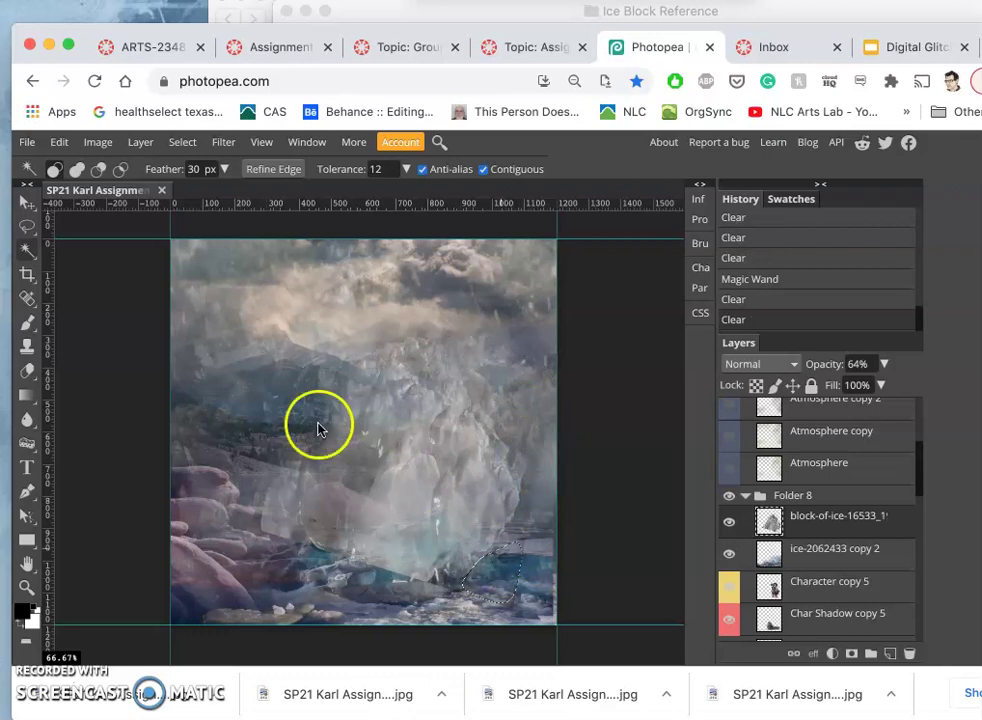
left_click(278, 397)
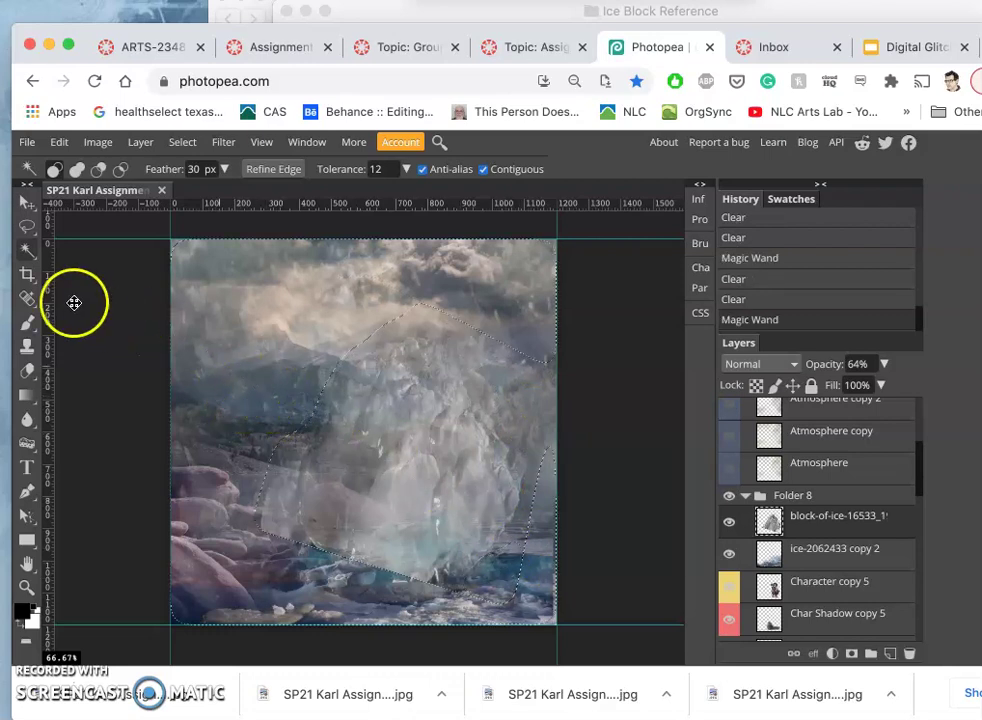
left_click(27, 229)
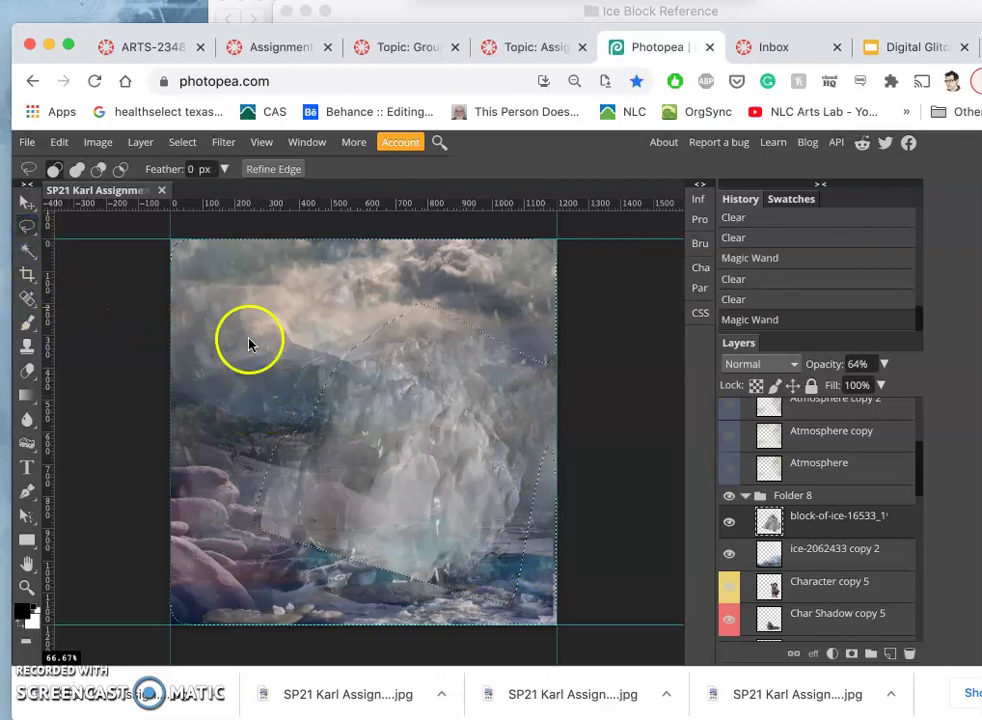
left_click(248, 338)
Step: Set the block-of-ice layer to 100% opacity and lasso and delete the leftover background along its lower and right edges
left_click(884, 366)
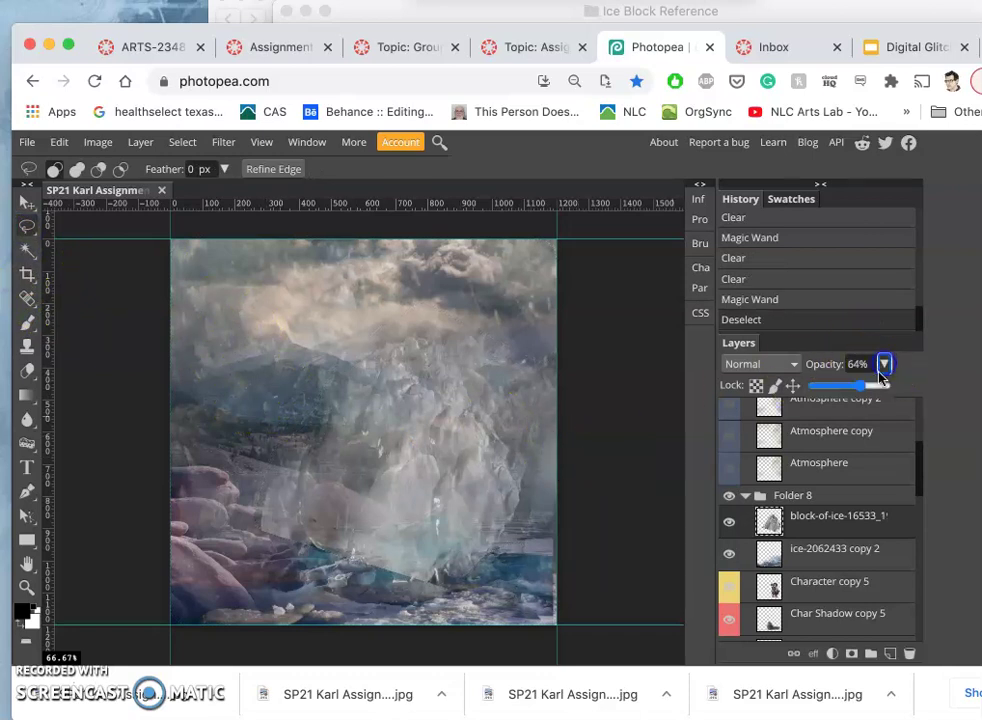
left_click_drag(862, 388, 918, 386)
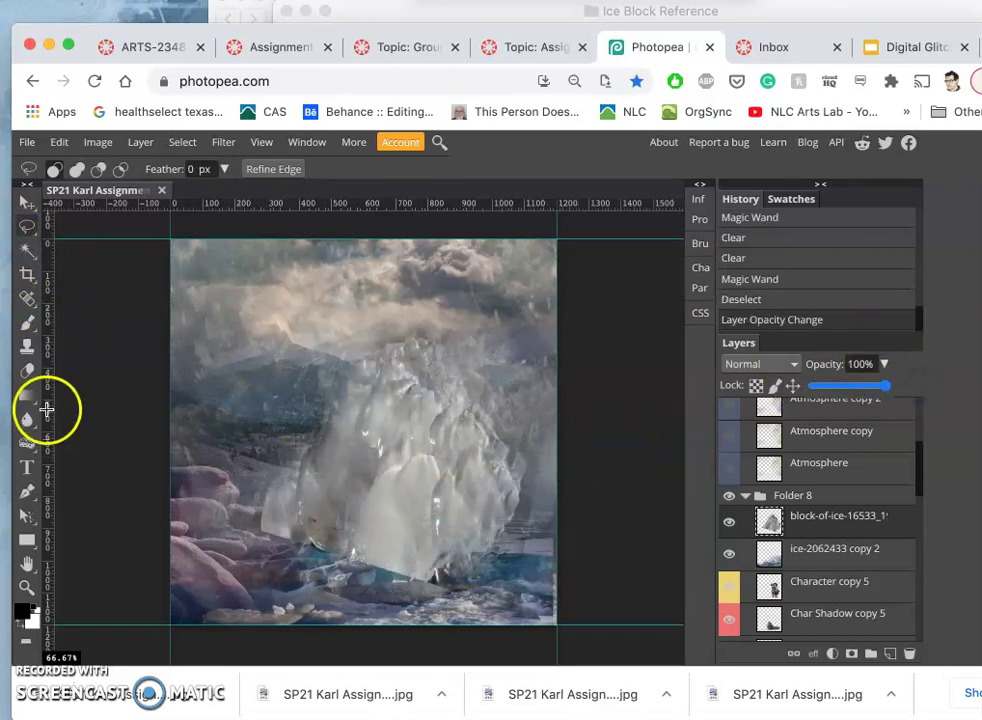
left_click(27, 372)
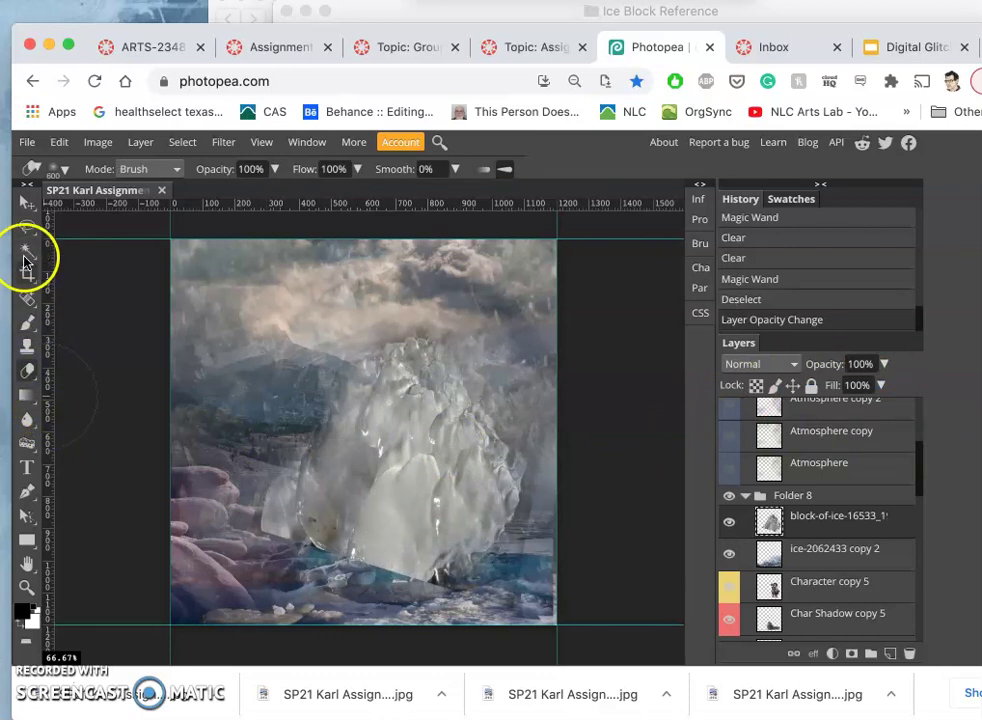
left_click(26, 228)
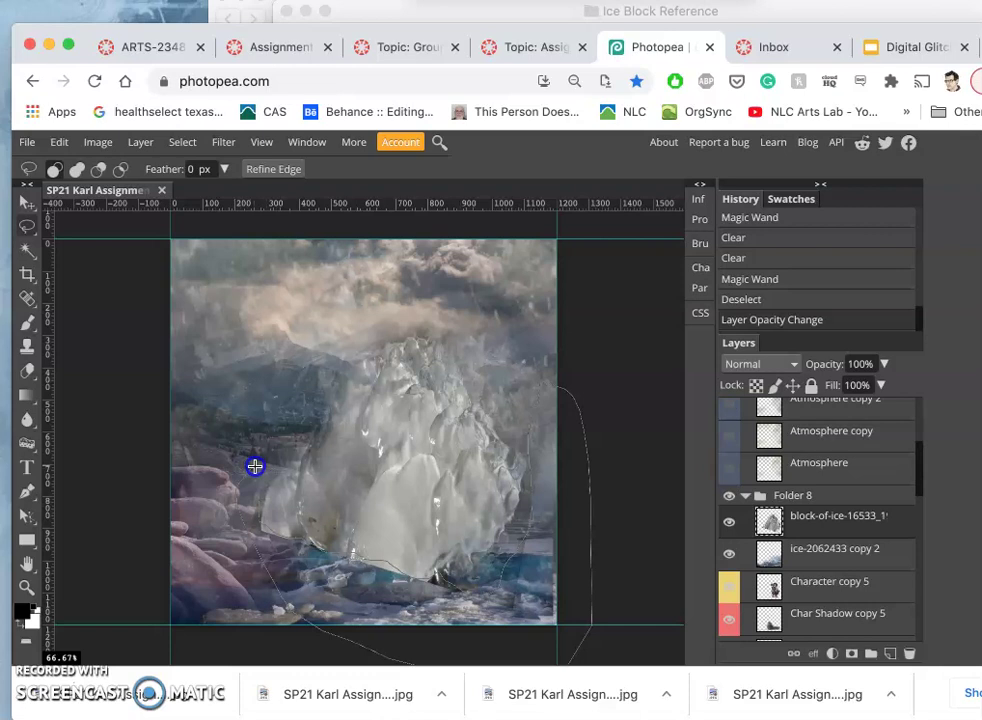
left_click_drag(255, 466, 255, 466)
key("Delete")
key("Delete")
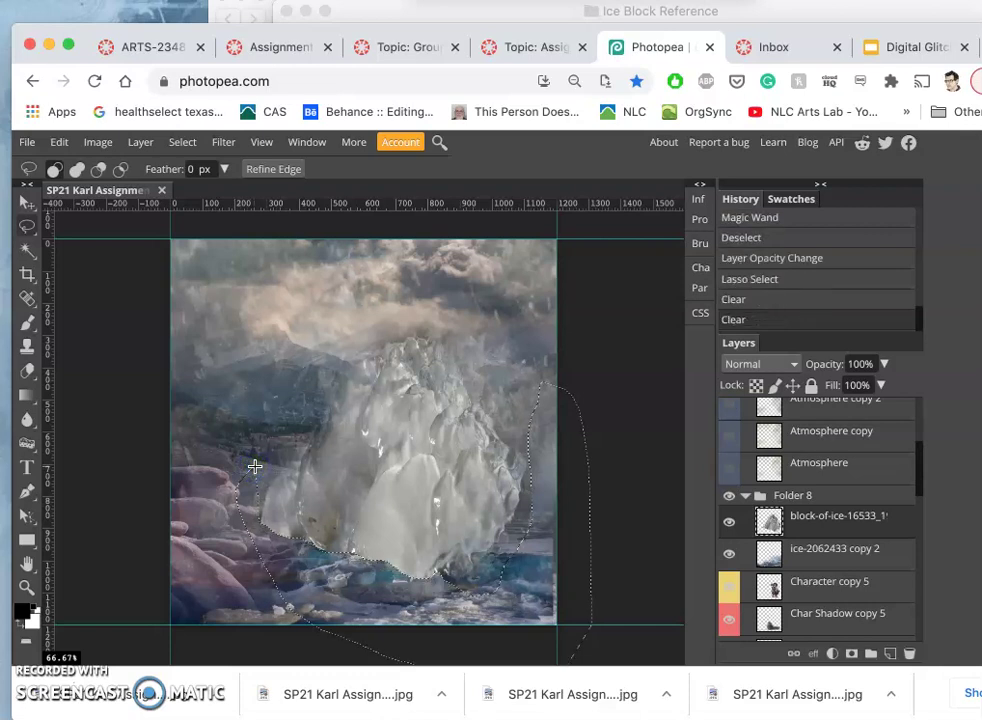
mouse_move(255, 466)
left_mouse_down()
mouse_move(245, 466)
mouse_move(280, 467)
mouse_move(366, 563)
left_mouse_up()
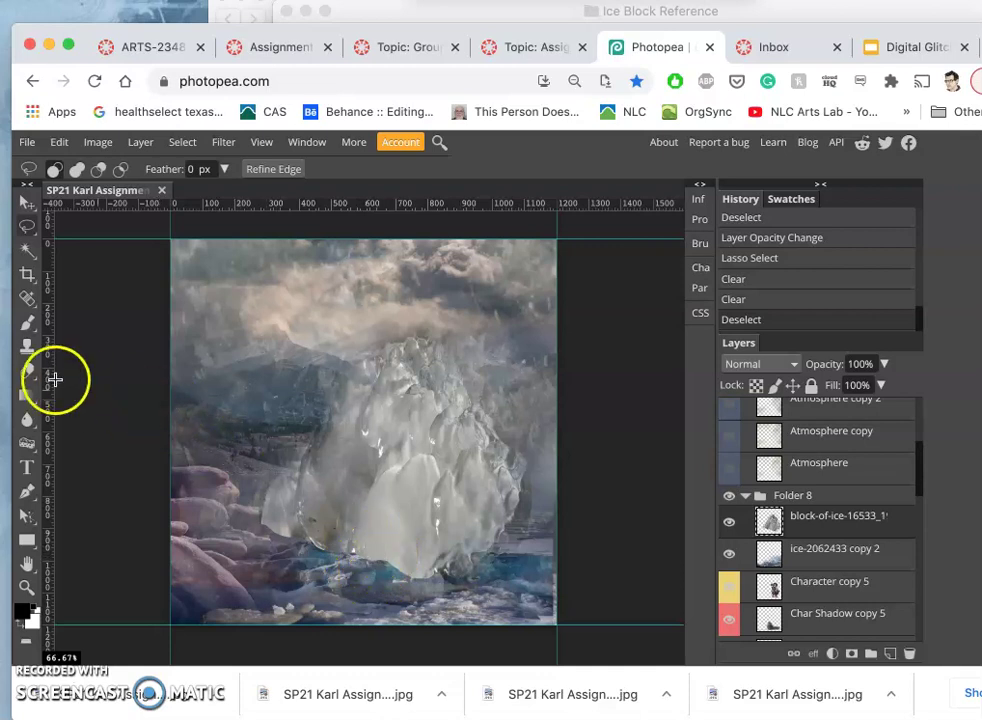
Step: Soften the base and right edge of the ice block with a 285 px eraser at 0% hardness
left_click(27, 372)
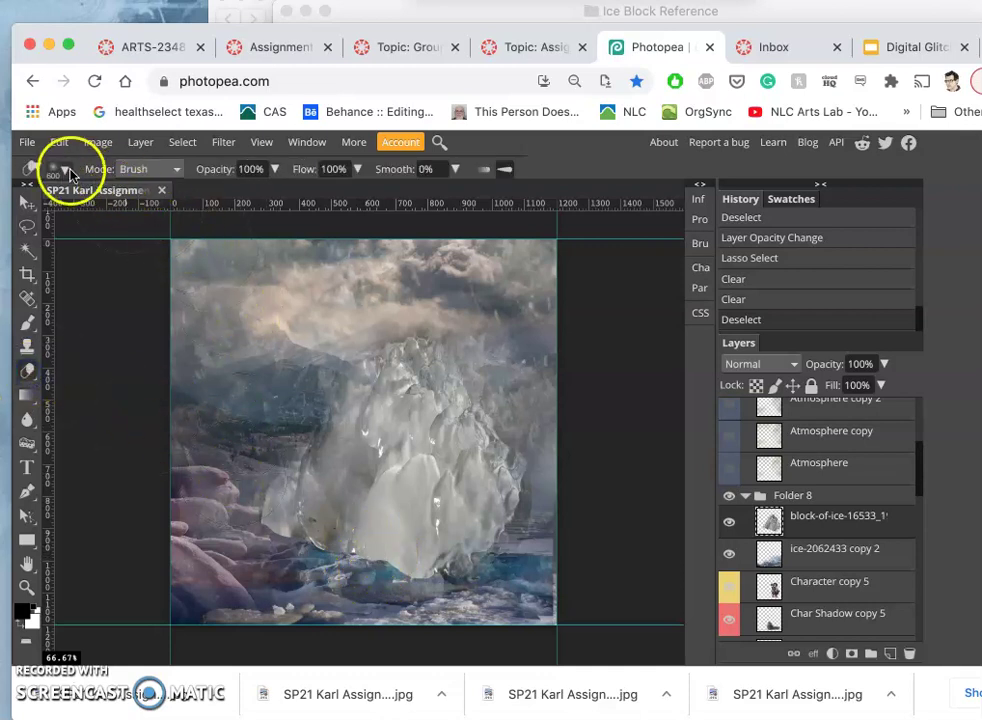
left_click(57, 168)
left_click_drag(137, 215, 162, 212)
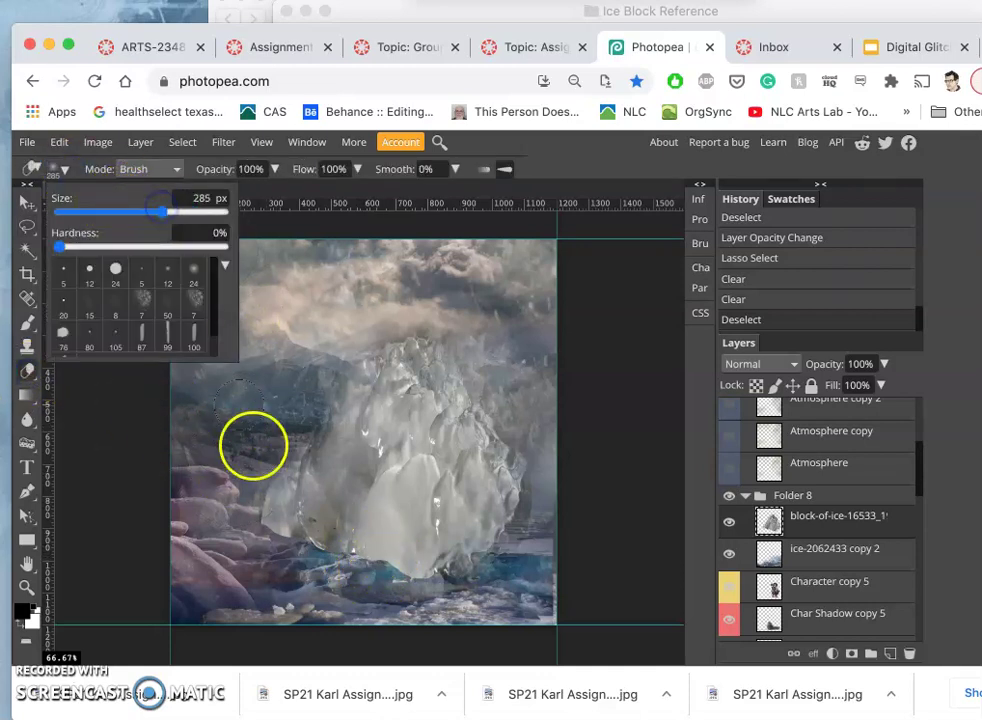
left_click_drag(263, 548, 303, 574)
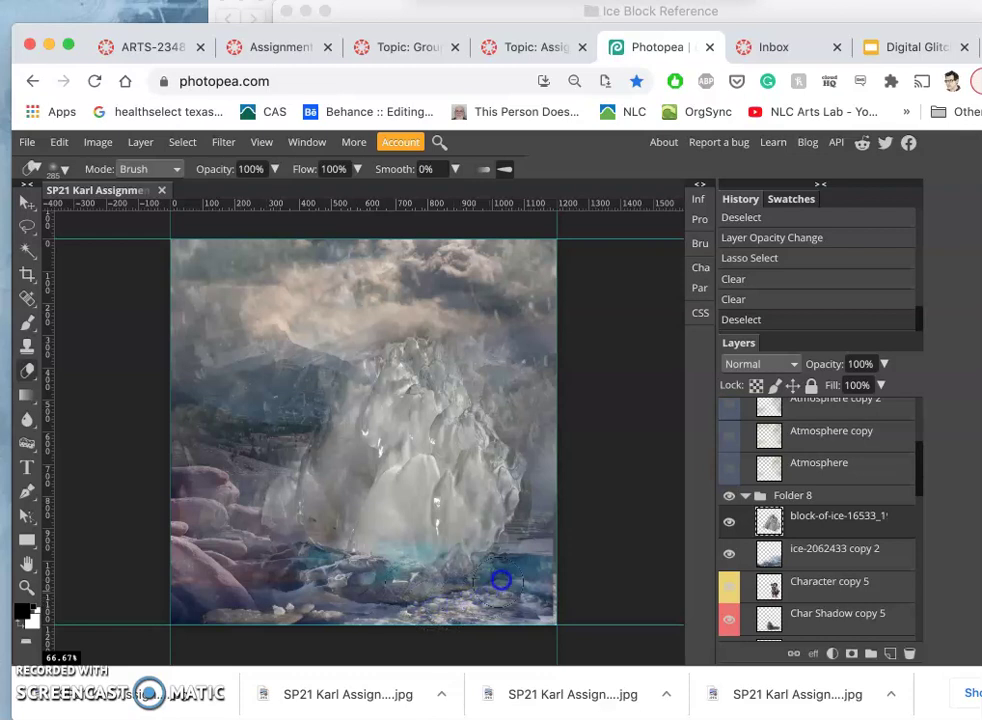
mouse_move(553, 517)
left_mouse_down()
mouse_move(549, 587)
mouse_move(508, 533)
left_mouse_up()
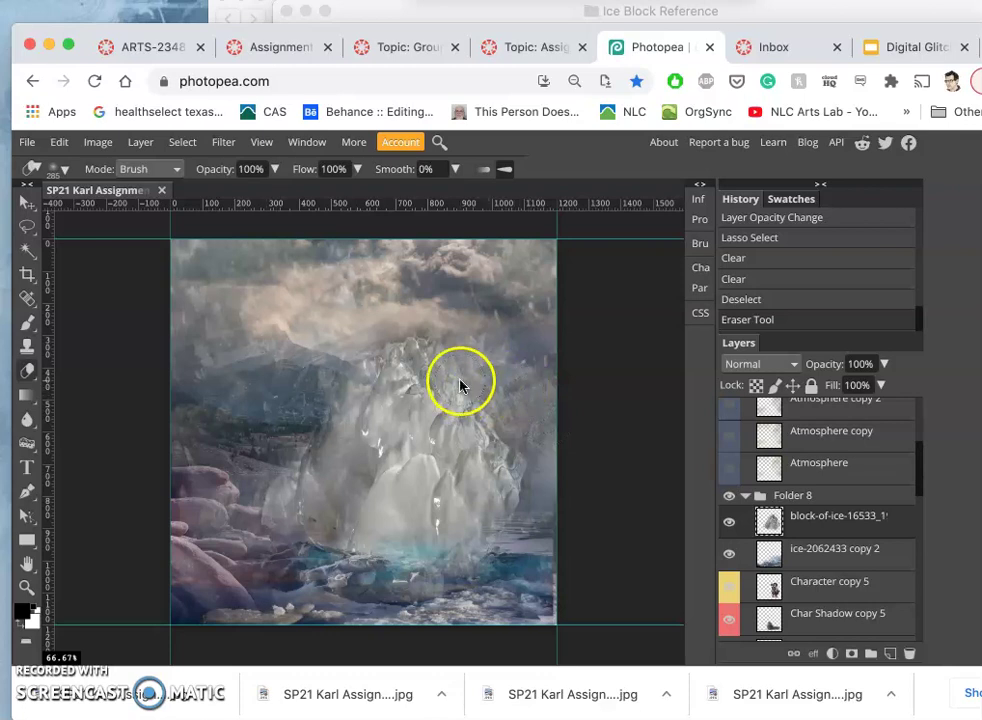
Step: Narrow the ice block to about 90% width, shift it lower, and move its layer beneath ice-2062433 copy 2
key("super+t")
left_click_drag(259, 427, 286, 430)
left_click_drag(416, 388, 421, 430)
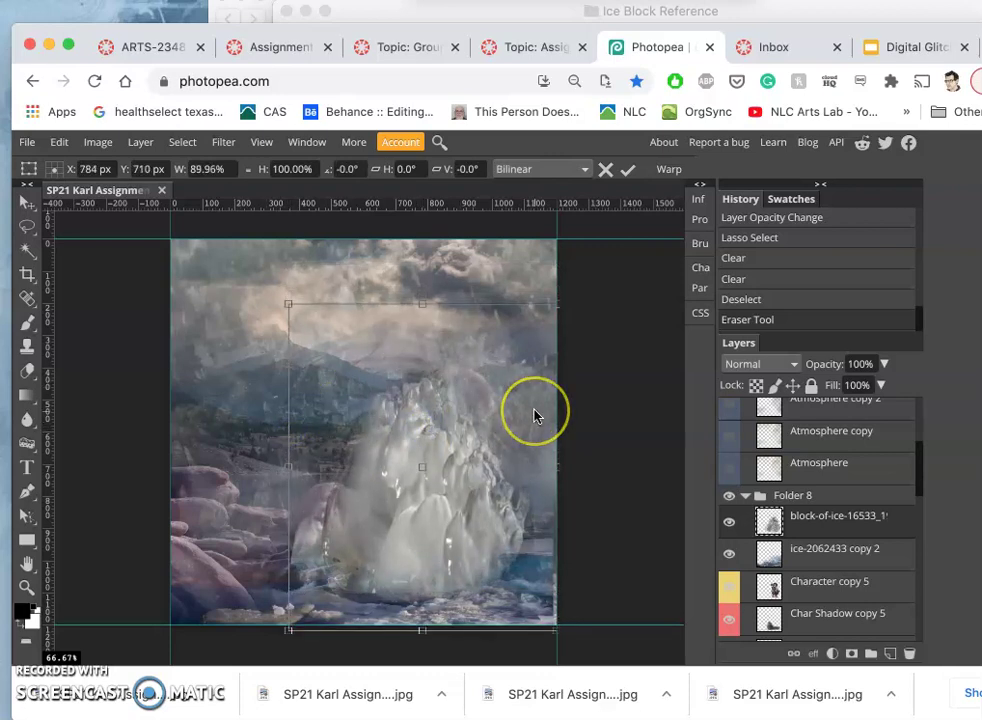
key("Return")
key("ctrl+bracketleft")
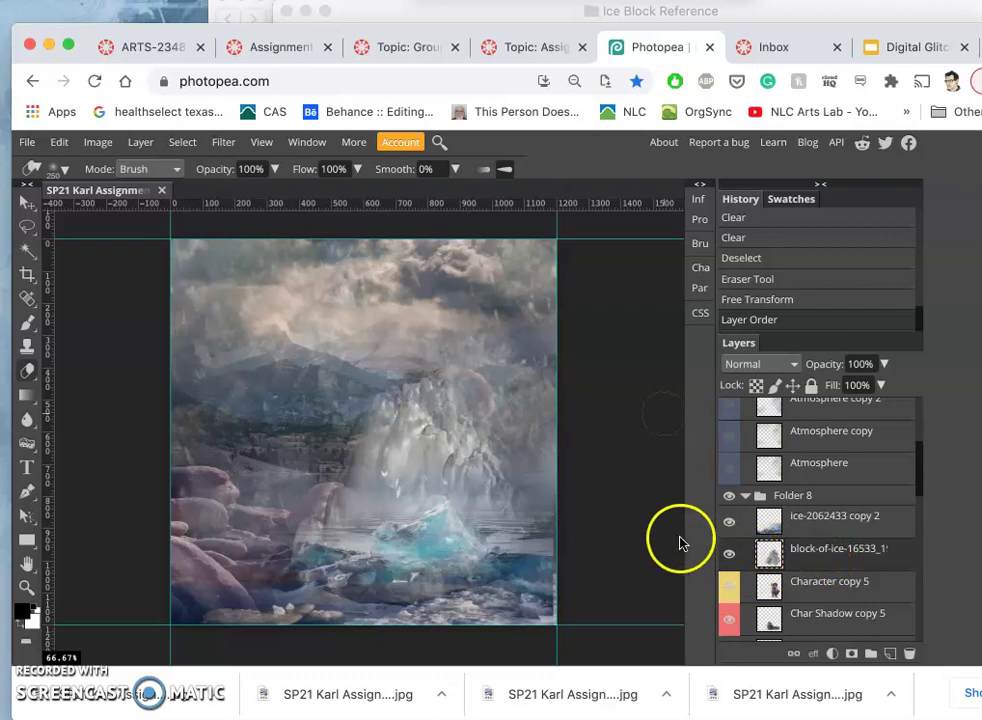
Step: Erase the ice-2062433 copy 2 layer over the block's lower right with the 250 px eraser, undoing the last stroke on its left
left_click(808, 524)
left_click(510, 516)
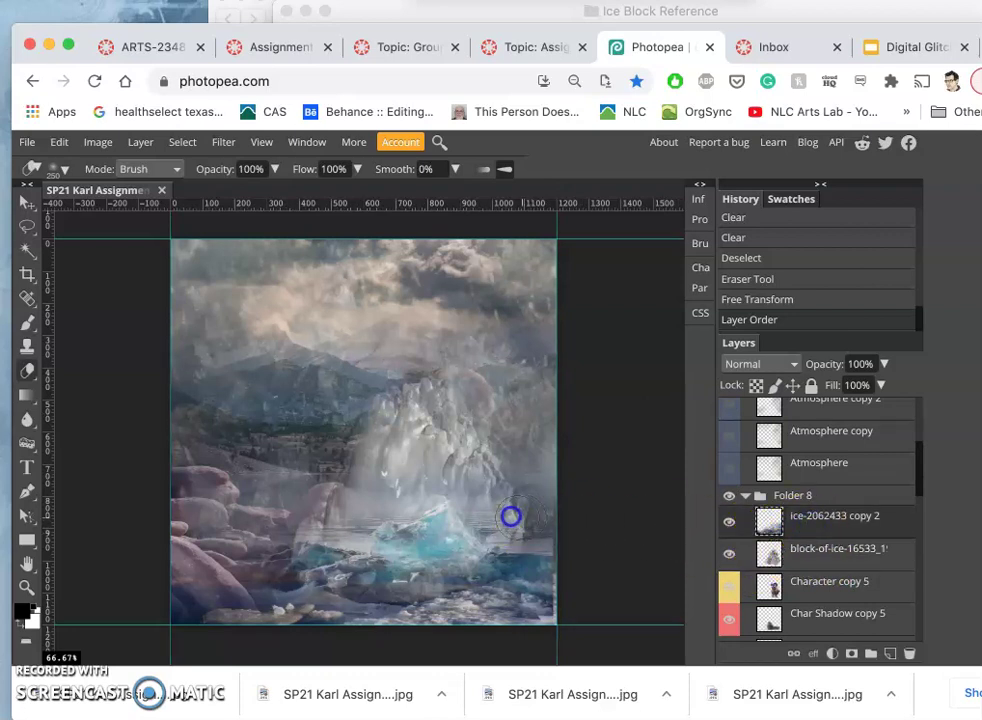
left_click_drag(499, 516, 540, 522)
mouse_move(365, 487)
left_mouse_down()
mouse_move(340, 530)
mouse_move(353, 500)
left_mouse_up()
key("ctrl+z")
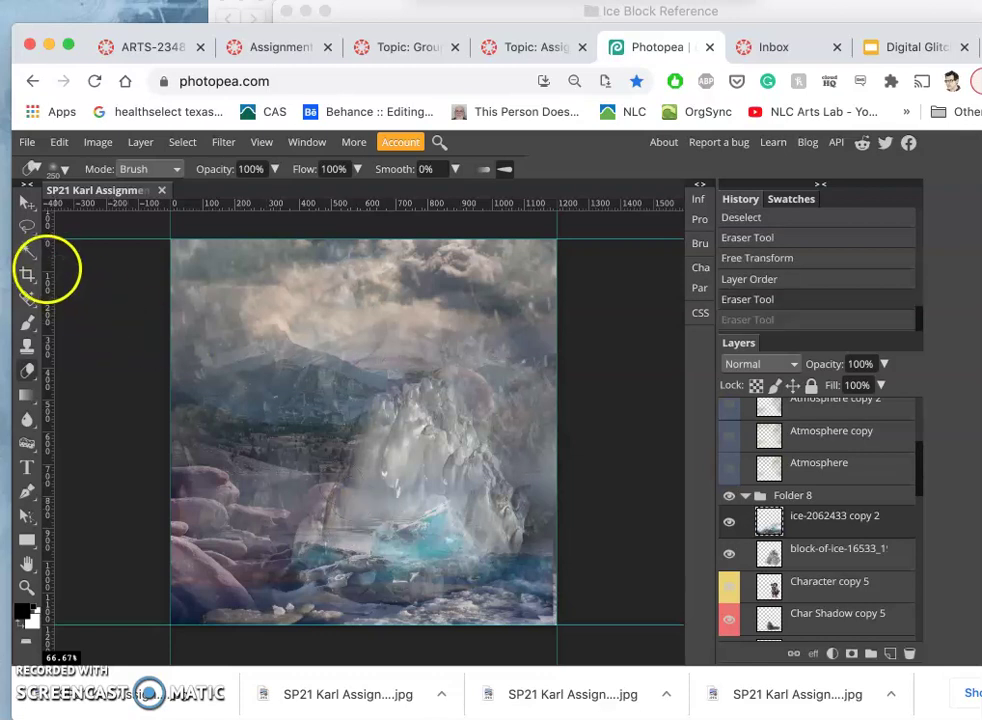
left_click(28, 250)
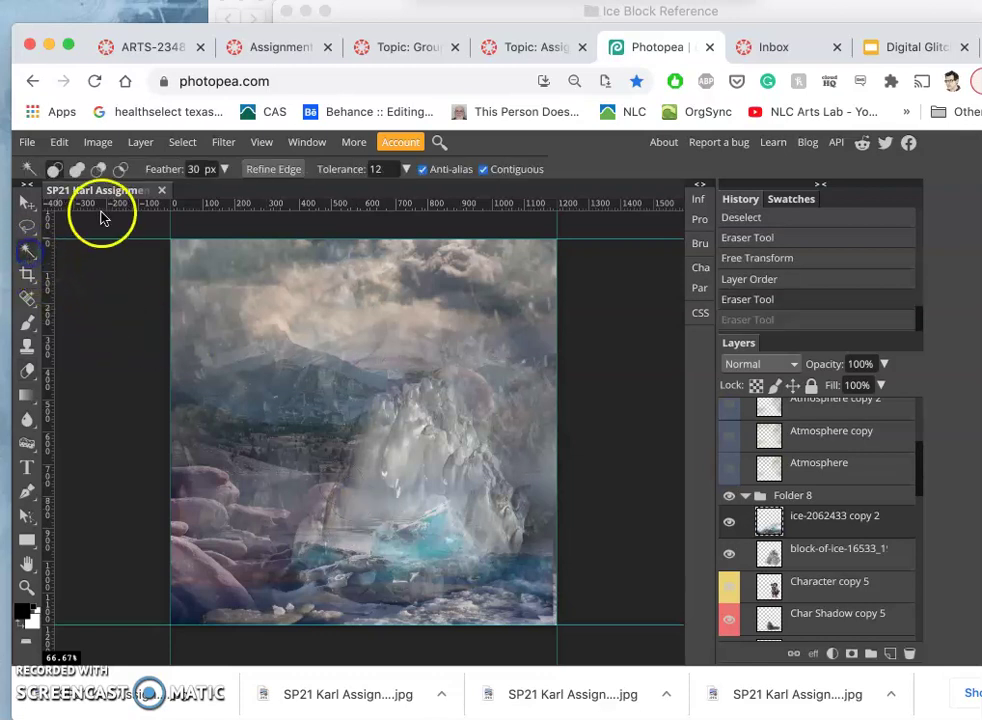
left_click(224, 170)
left_click_drag(221, 192, 158, 192)
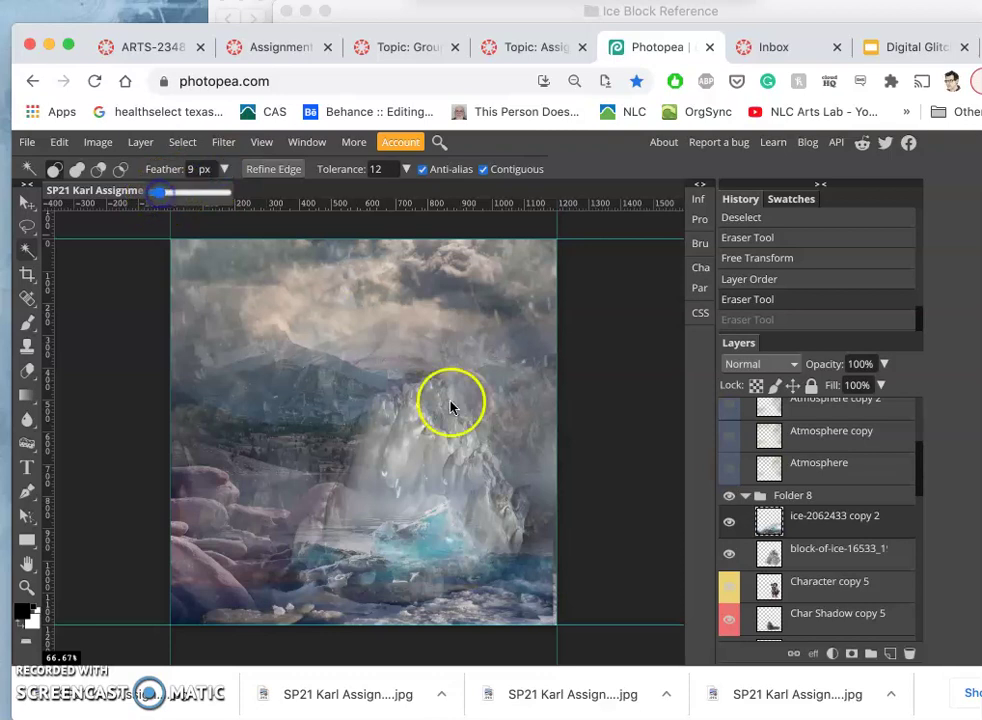
left_click(558, 511)
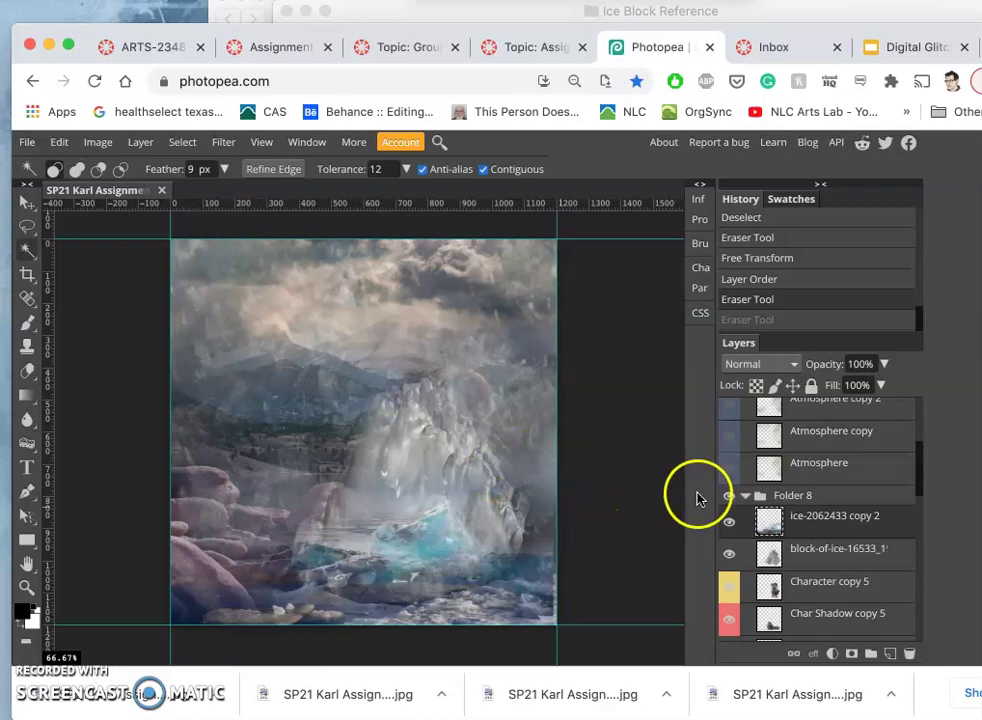
Step: Lasso the part of ice-2062433 copy 2 above the teal ice and floes, delete it, and deselect
left_click(791, 519)
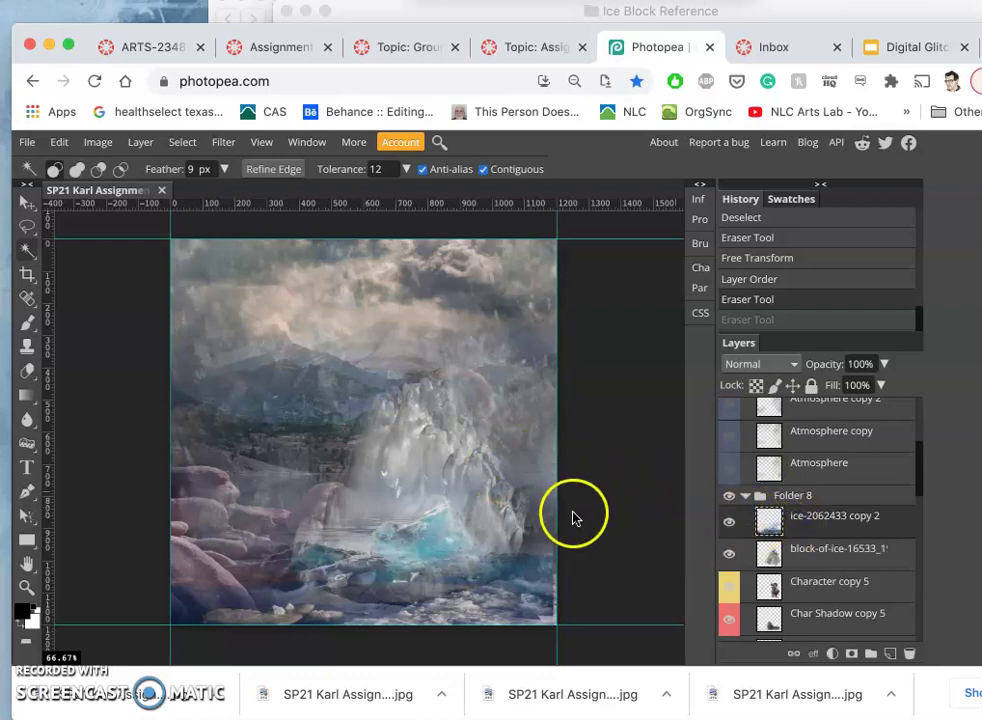
left_click(27, 225)
left_click_drag(606, 536, 567, 536)
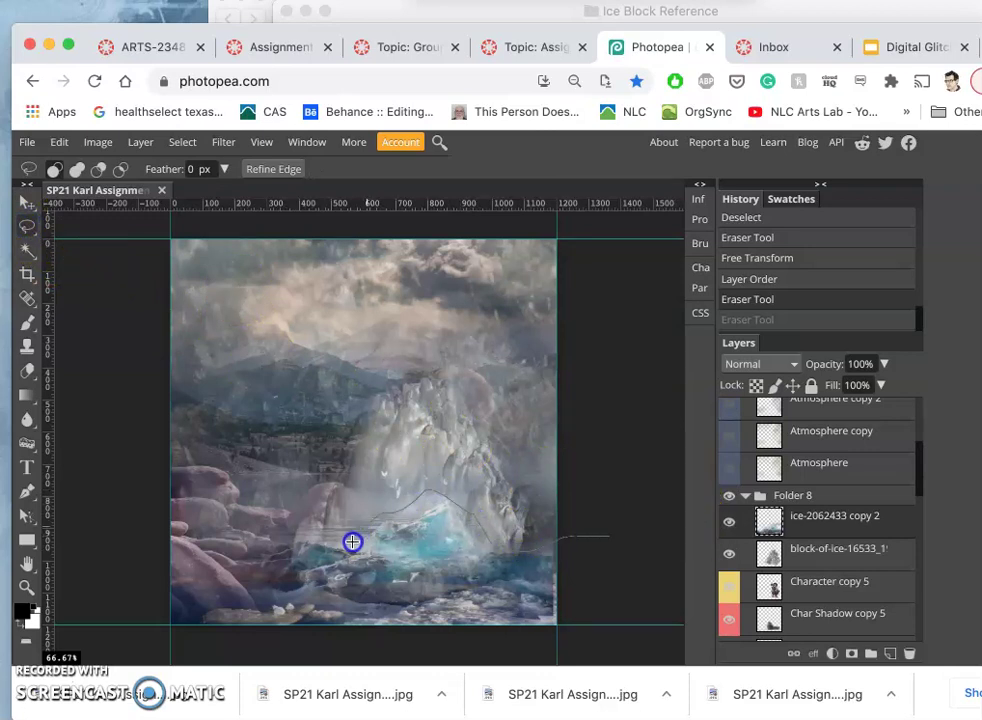
left_click_drag(369, 451, 369, 451)
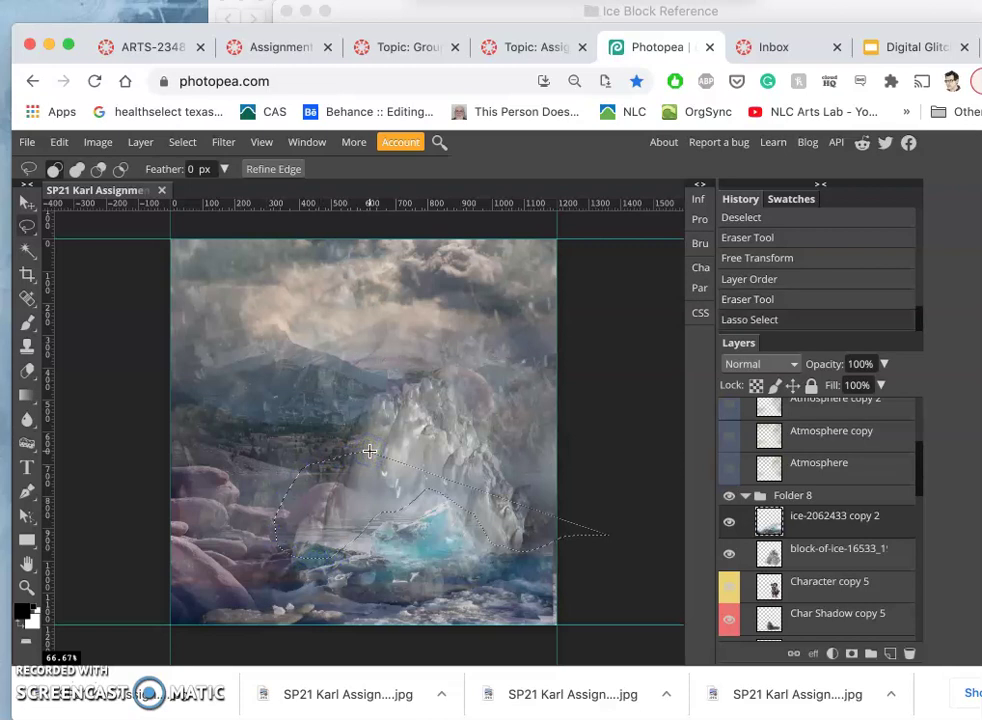
key("Delete")
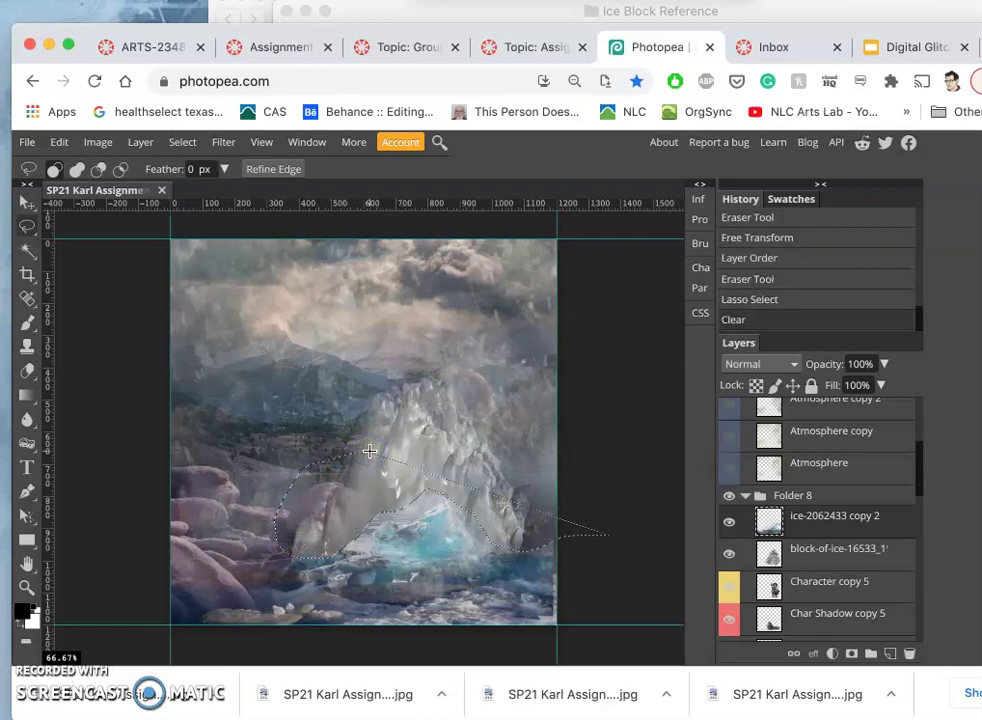
key("super+d")
left_click_drag(378, 465, 377, 481)
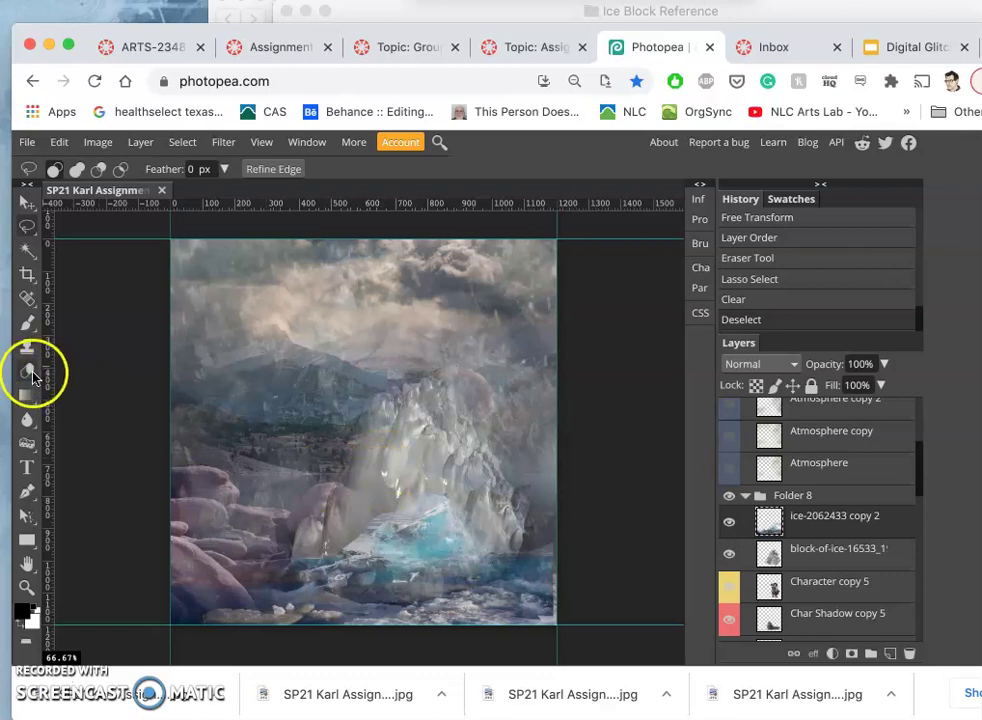
Step: Blend the cut upper edges of the ice-2062433 copy 2 layer around the teal ice with the 250 px soft eraser
left_click(27, 371)
left_click_drag(397, 516, 351, 525)
mouse_move(385, 480)
left_mouse_down()
mouse_move(432, 469)
mouse_move(487, 480)
mouse_move(523, 525)
mouse_move(552, 512)
left_mouse_up()
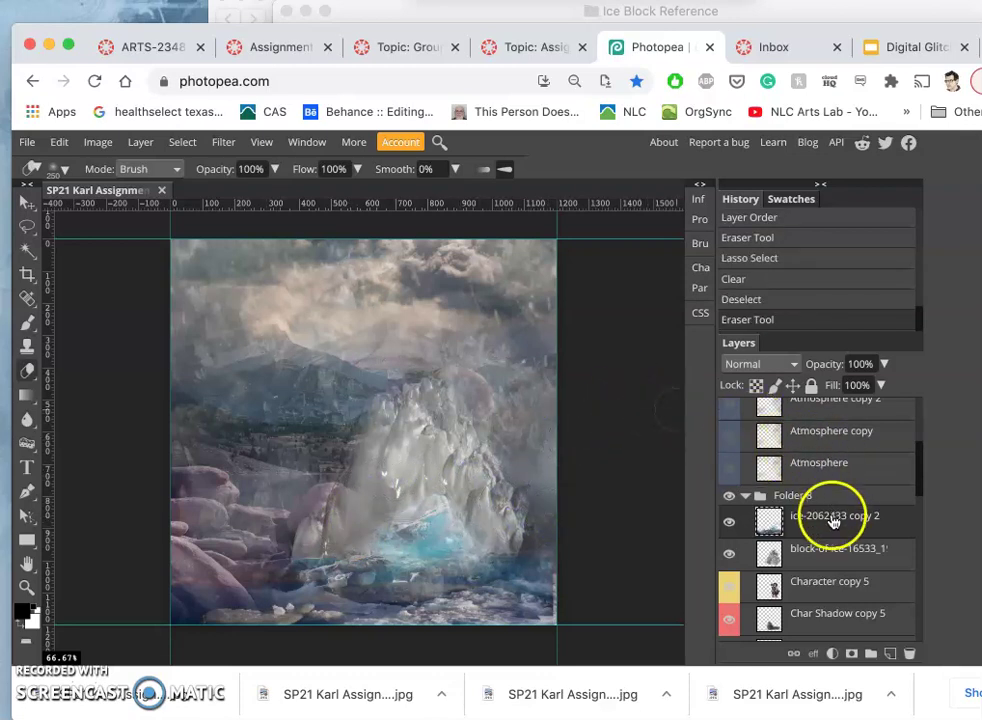
Step: Start a Hue/Saturation adjustment on the block-of-ice layer, shift the hue to -20 and enable Colorize
left_click(823, 551)
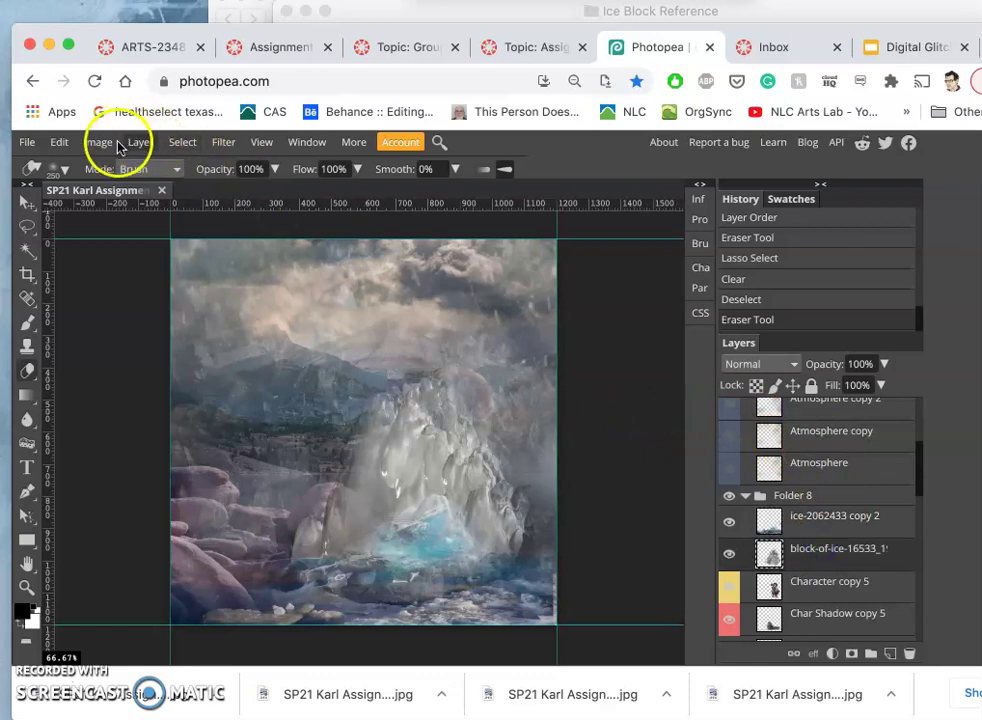
left_click(108, 143)
mouse_move(140, 164)
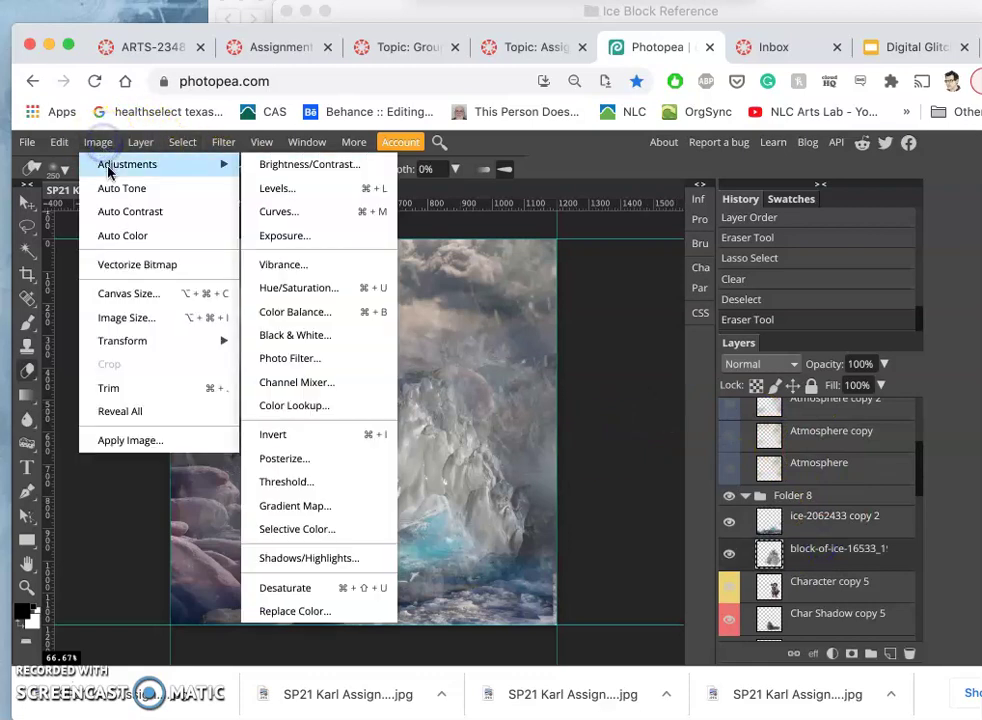
left_click(299, 289)
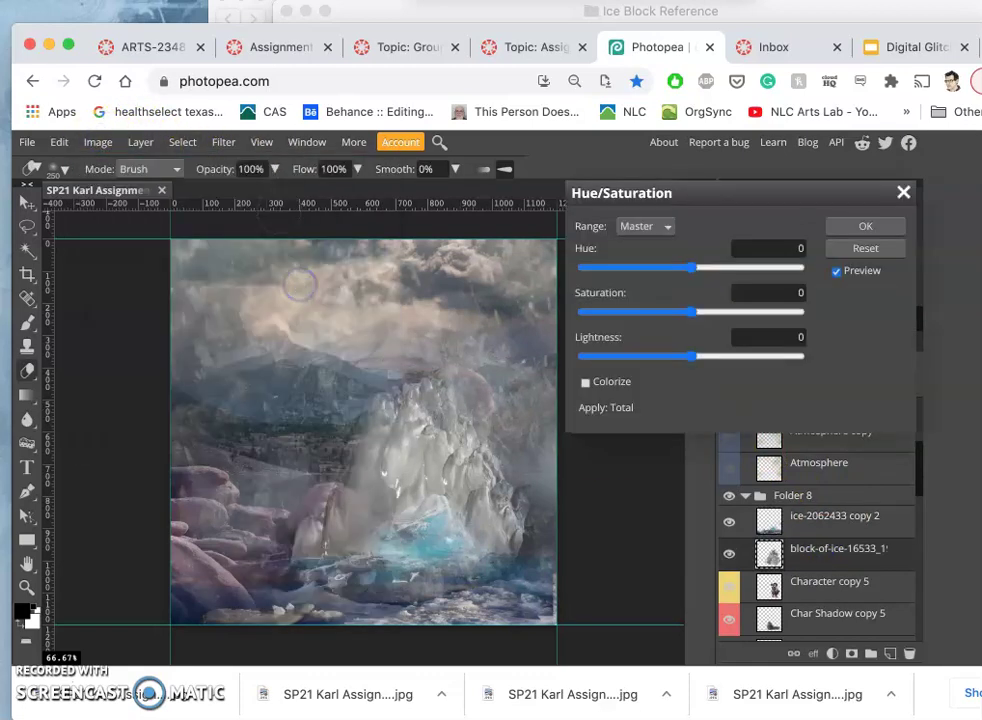
left_click(694, 273)
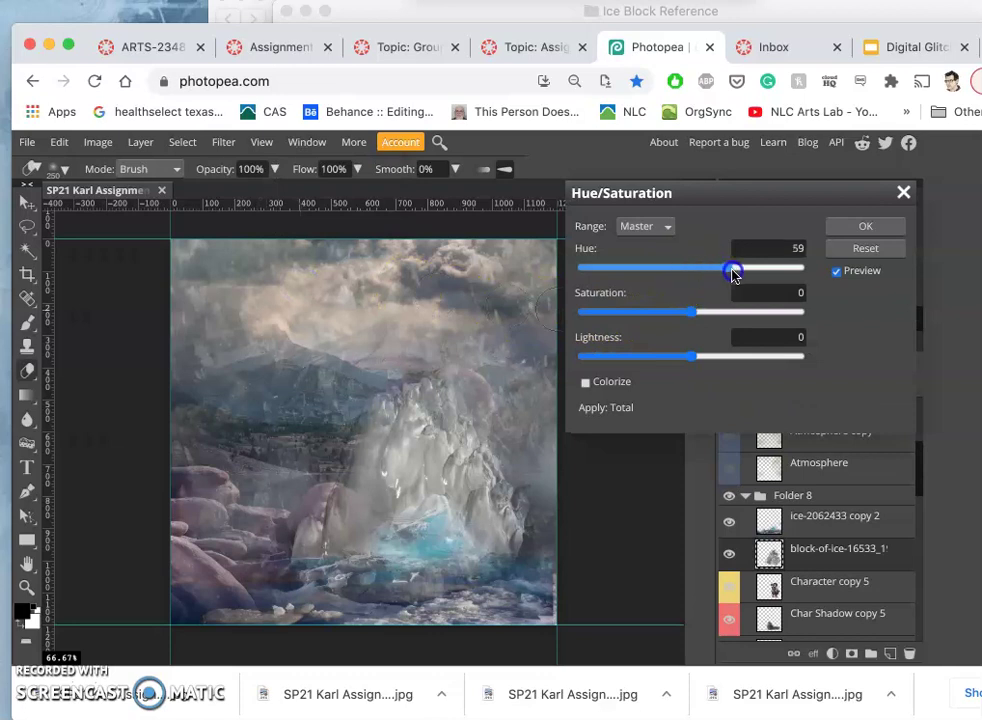
left_click_drag(741, 273, 657, 286)
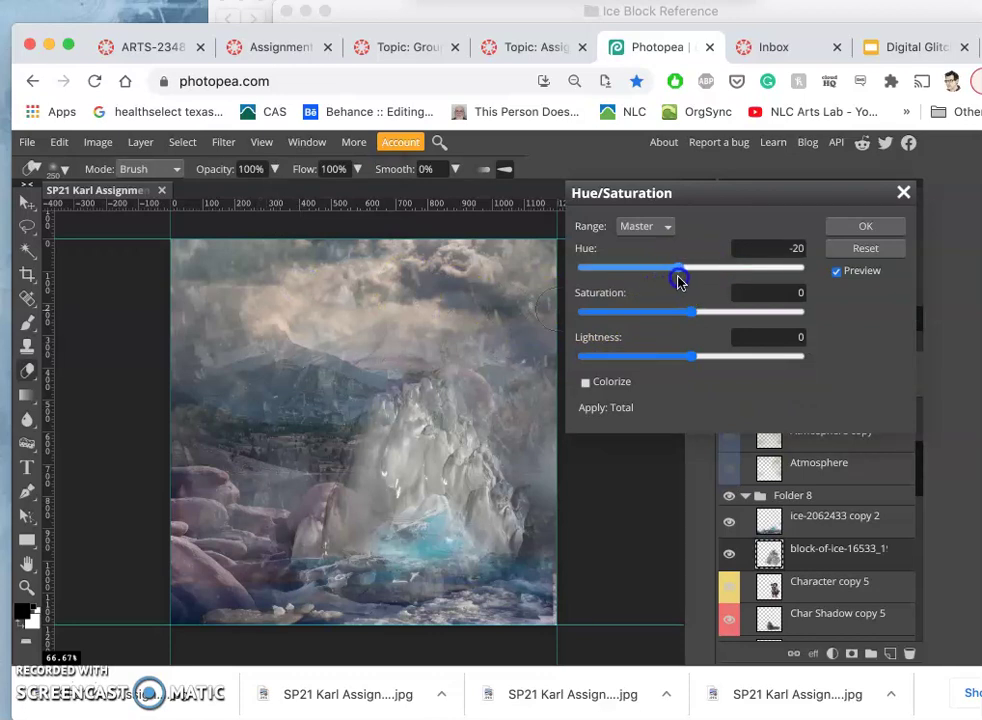
left_click(586, 384)
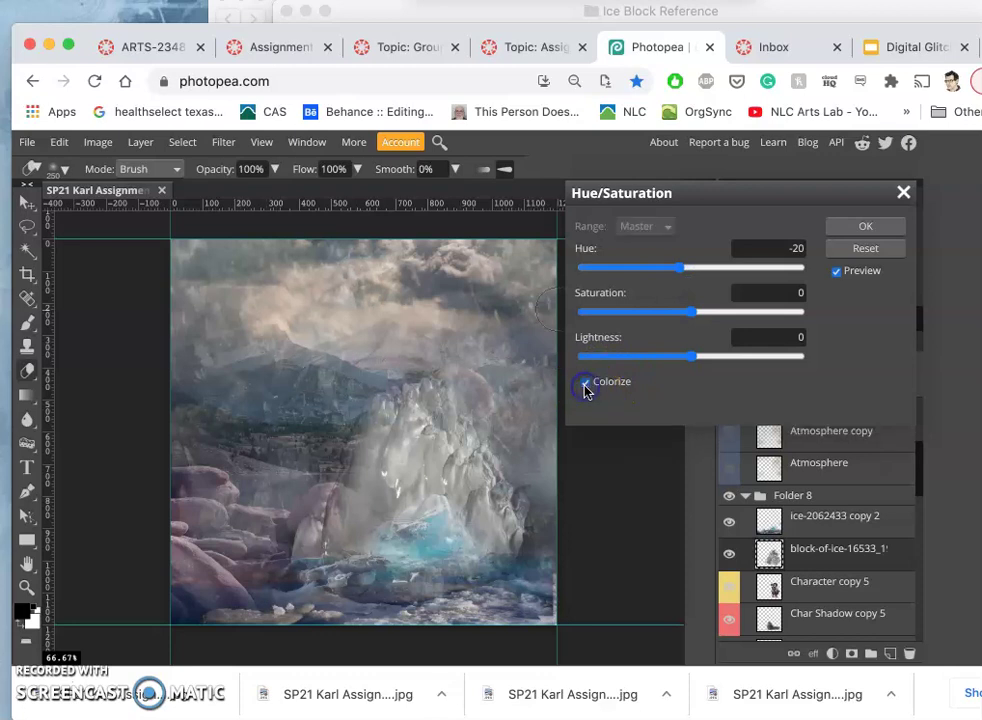
Step: Colorize the ice block teal with hue 180, saturation 22 and lightness 6, and apply the adjustment
left_click(691, 312)
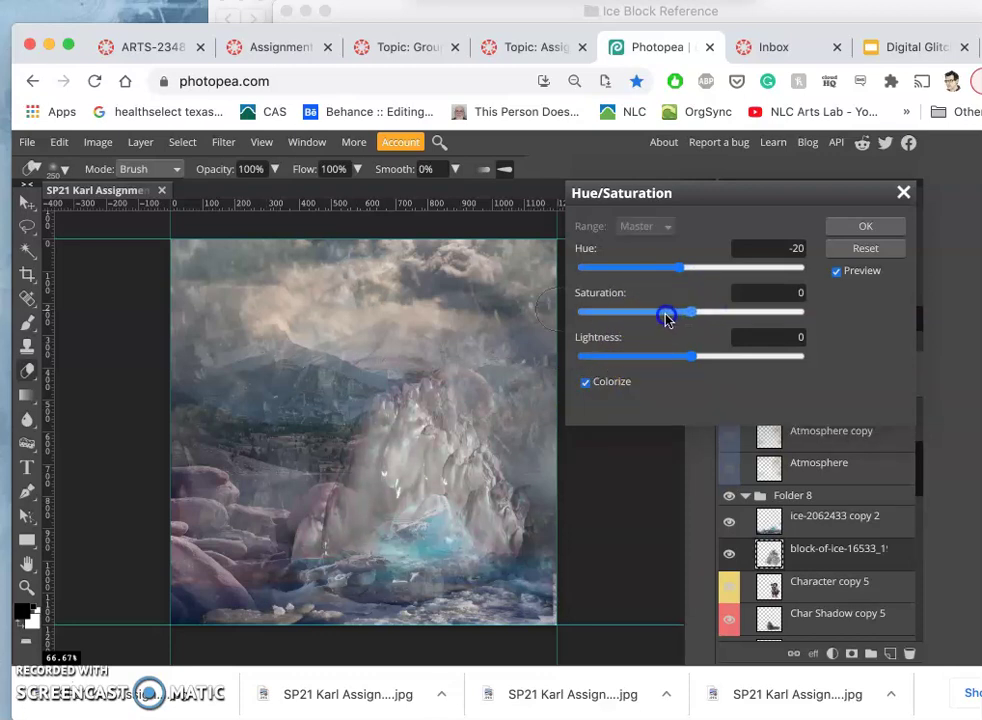
left_click(685, 269)
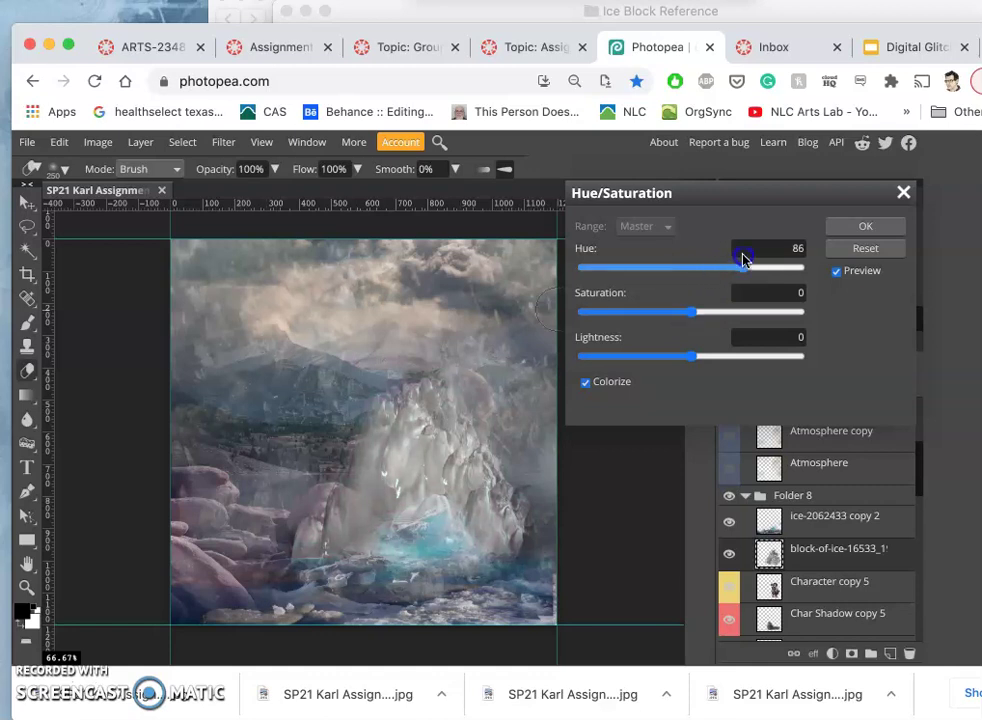
left_click(729, 311)
left_click(742, 264)
left_click_drag(742, 266, 807, 266)
left_click(712, 316)
left_click_drag(716, 316, 717, 314)
mouse_move(692, 356)
left_mouse_down()
mouse_move(684, 352)
mouse_move(696, 360)
left_mouse_up()
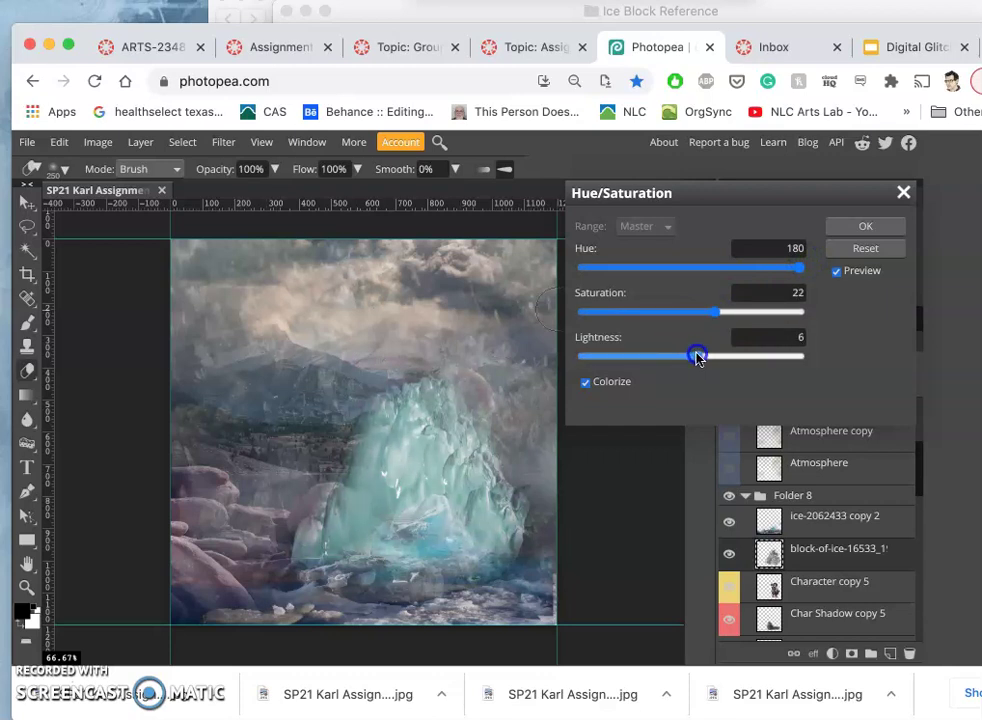
left_click(863, 226)
Step: Reduce the block-of-ice layer's opacity to 65%
left_click(884, 366)
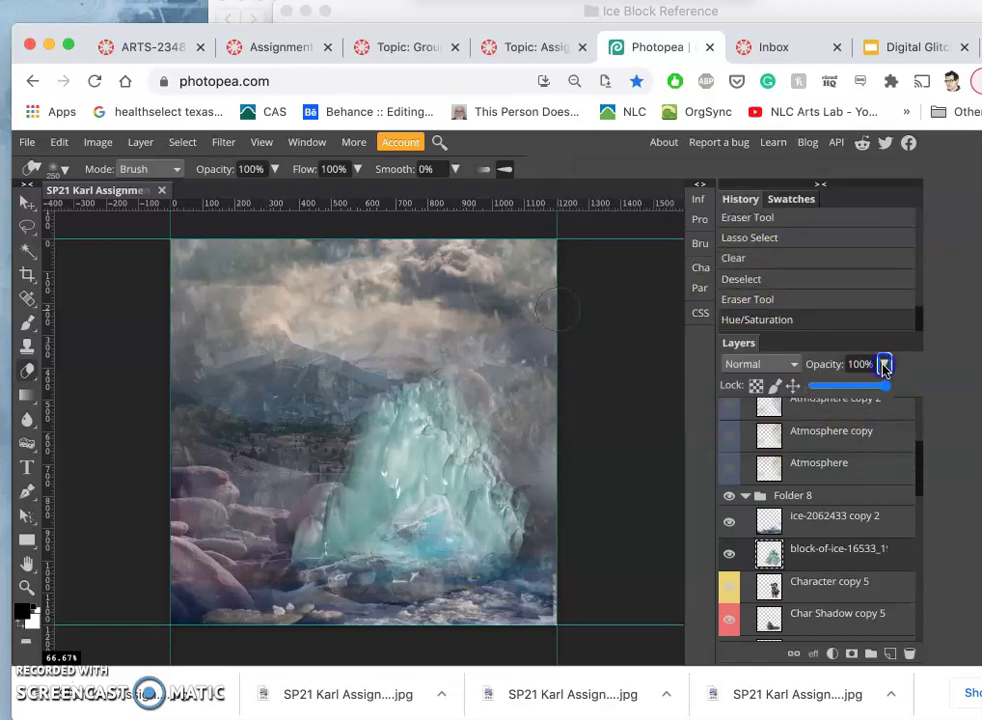
left_click(871, 390)
left_click_drag(860, 393, 857, 392)
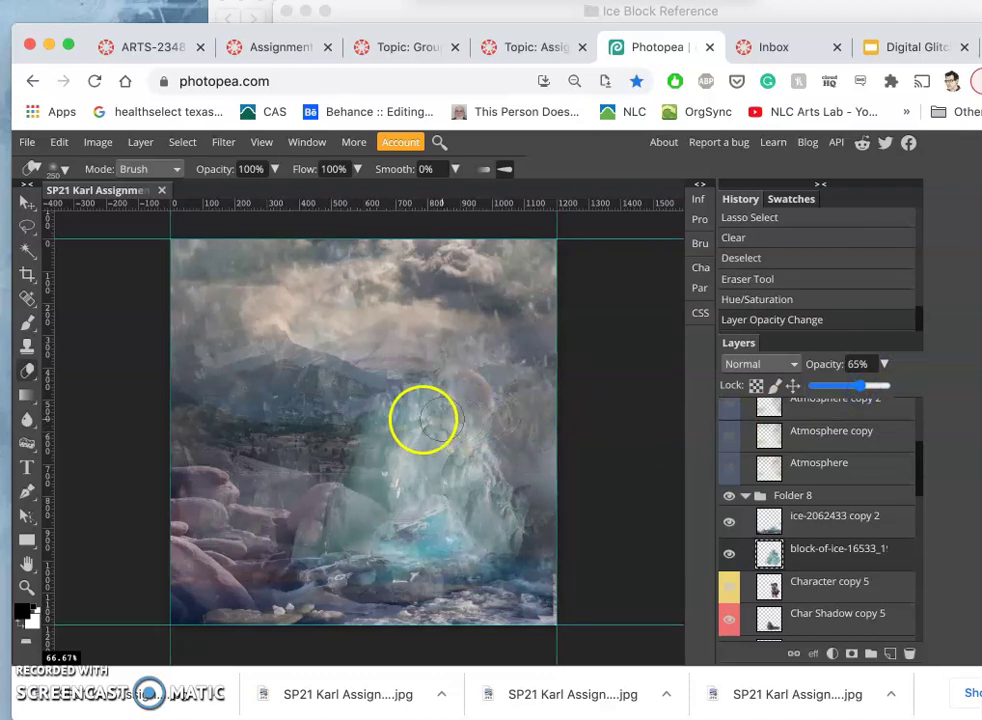
Step: Scale the ice block to about 92% width and 84% height, keeping its lower right corner in place
left_click(806, 552)
key("super+t")
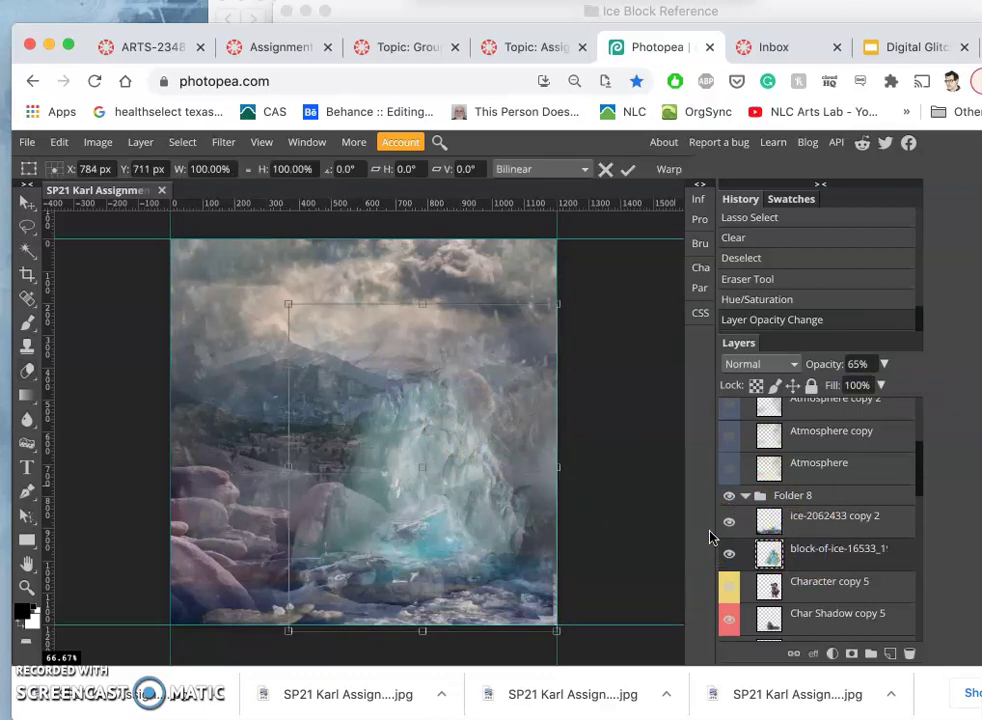
left_click_drag(288, 304, 311, 355)
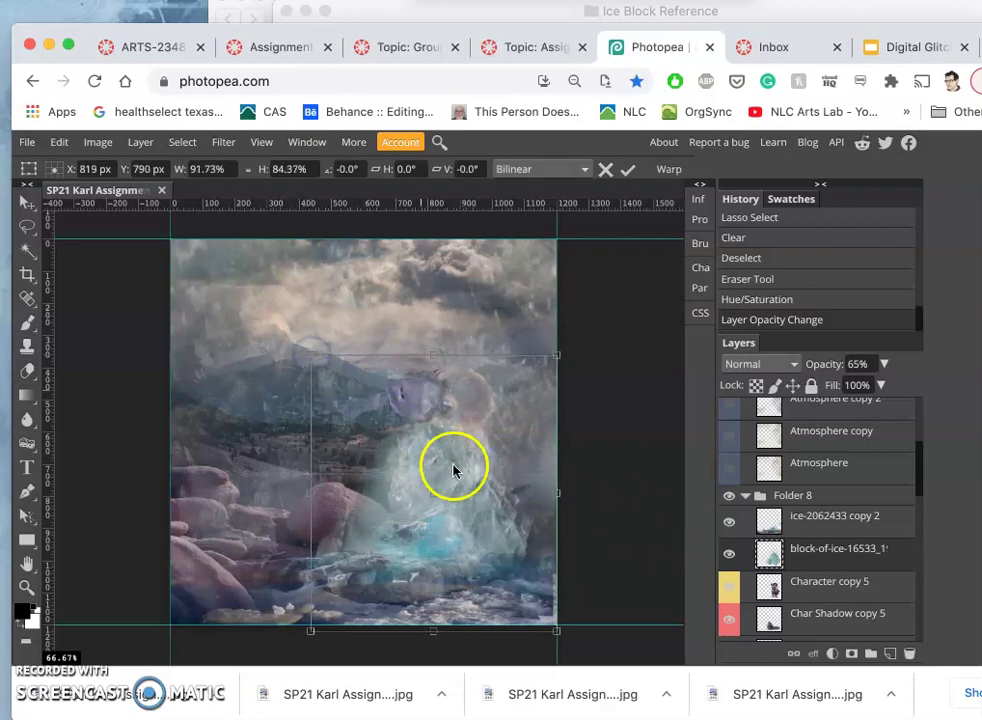
key("Return")
Step: Lasso the ice block's left edge around the boulder with a 7 px feather, clear it twice, and deselect
key("e")
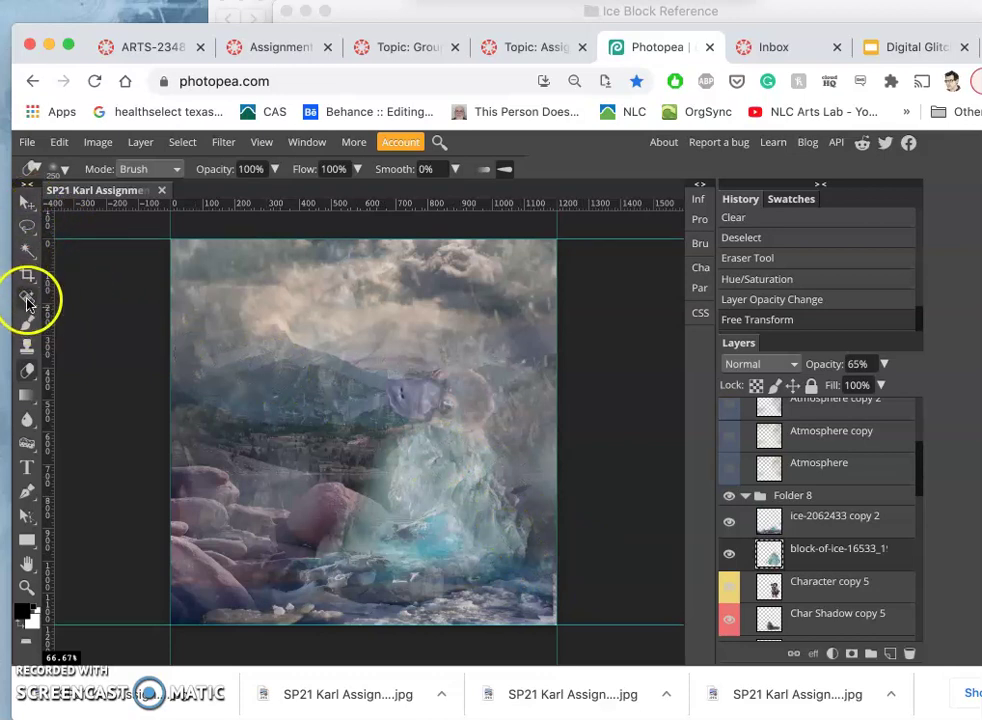
left_click(27, 225)
left_click(393, 451)
left_click_drag(378, 504, 378, 504)
left_click(197, 170)
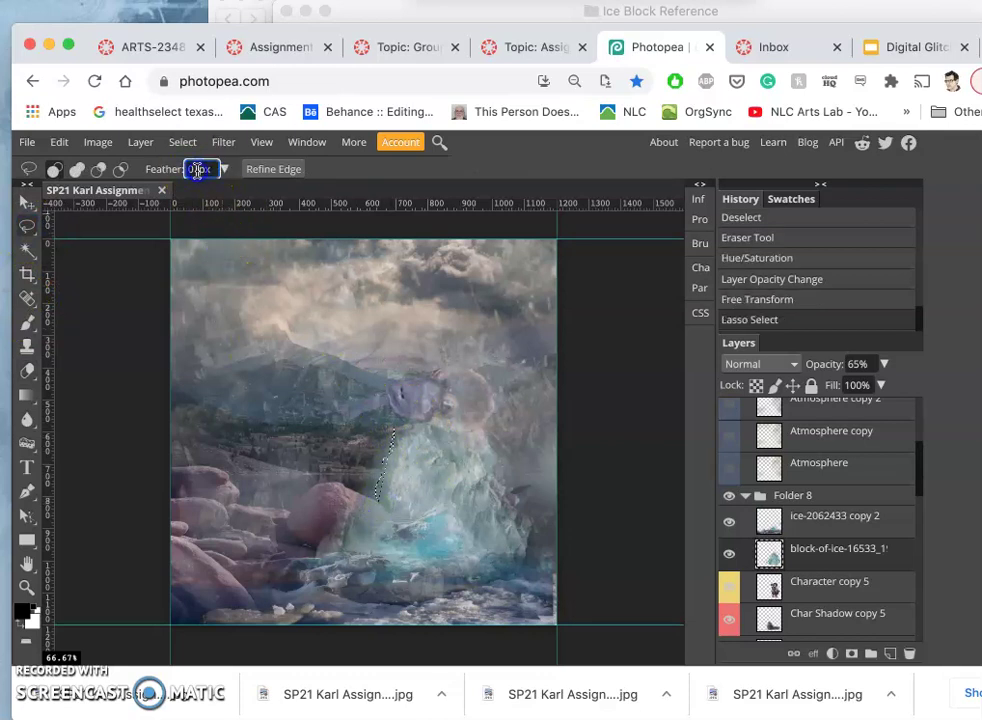
type("7")
left_click(313, 355)
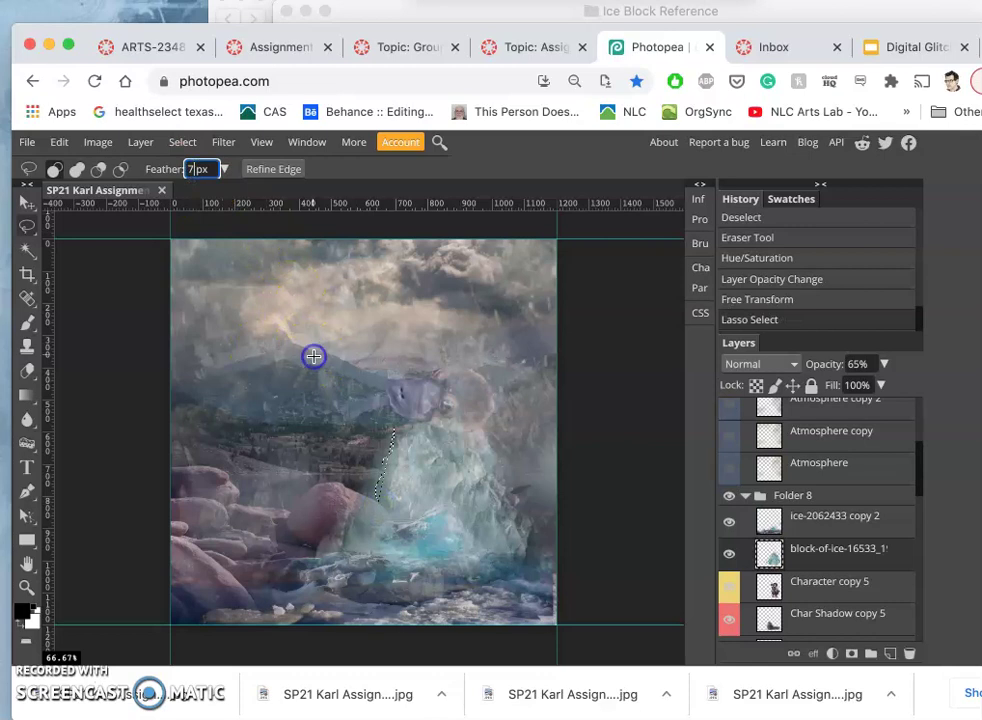
left_click(398, 424)
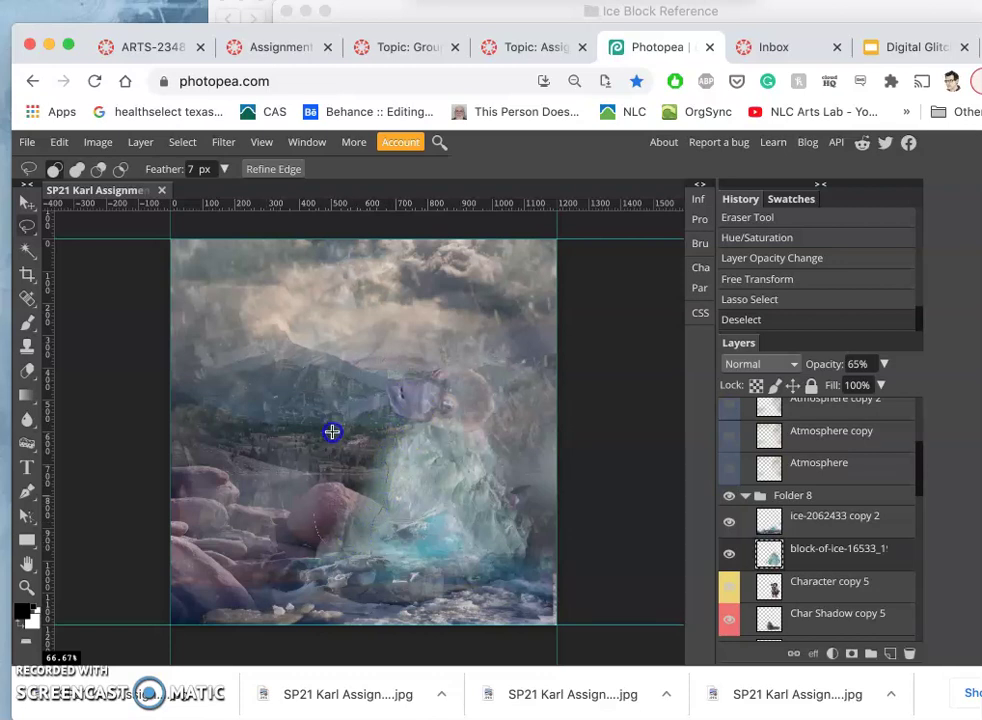
left_click_drag(345, 416, 345, 416)
key("Delete")
key("Delete")
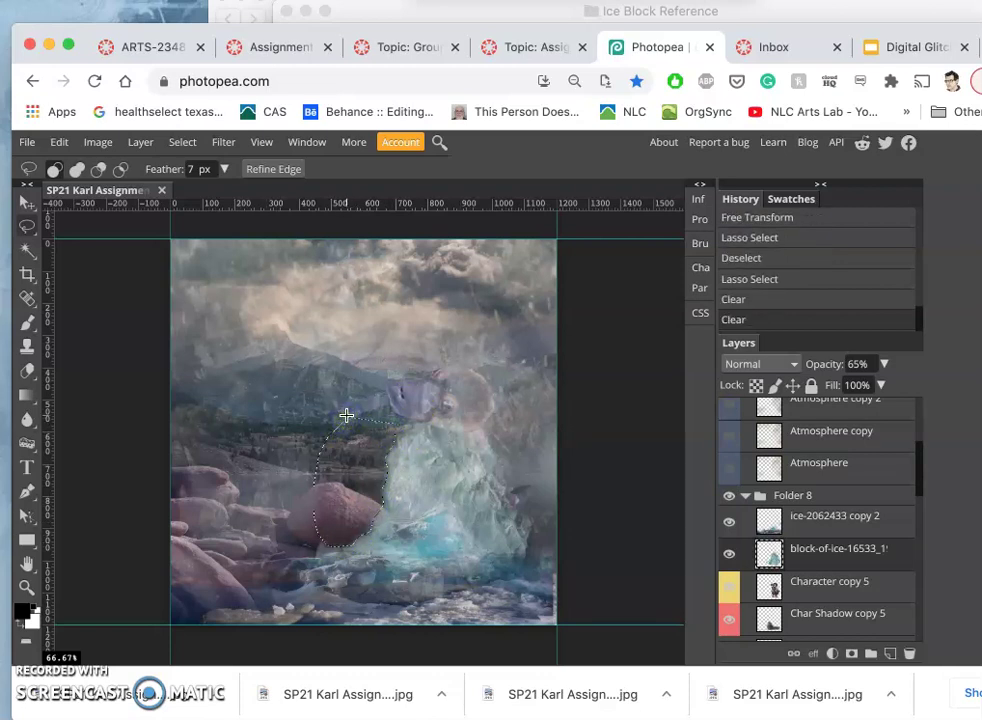
left_click(510, 428)
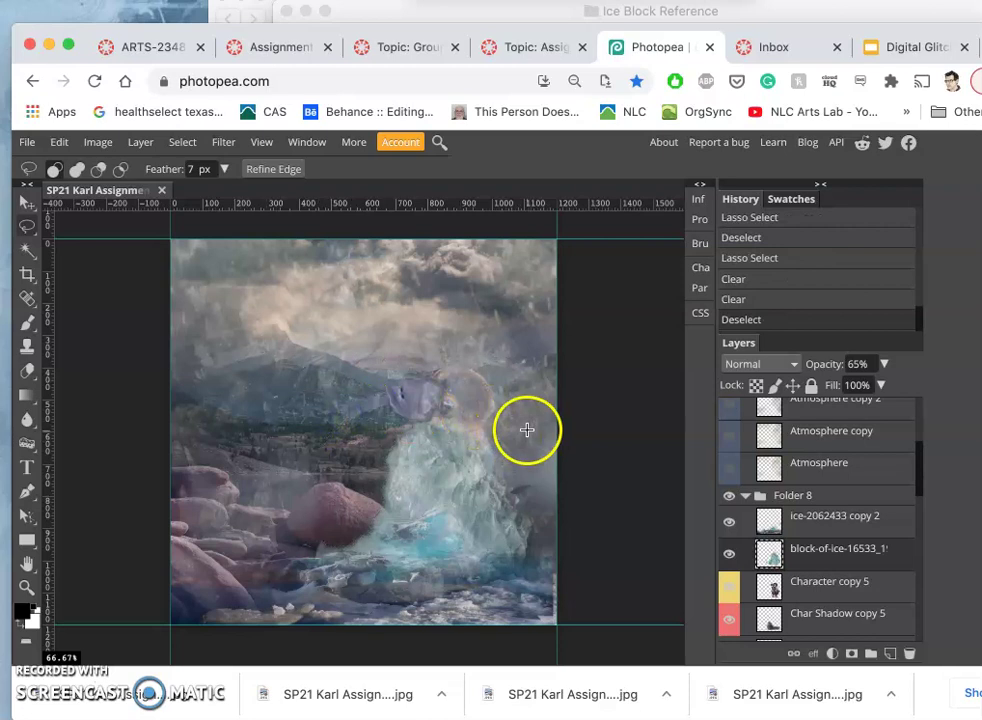
Step: Lasso the ice block's upper right edge with a 4 px feather, clear it twice, and deselect
left_click(190, 169)
type("4")
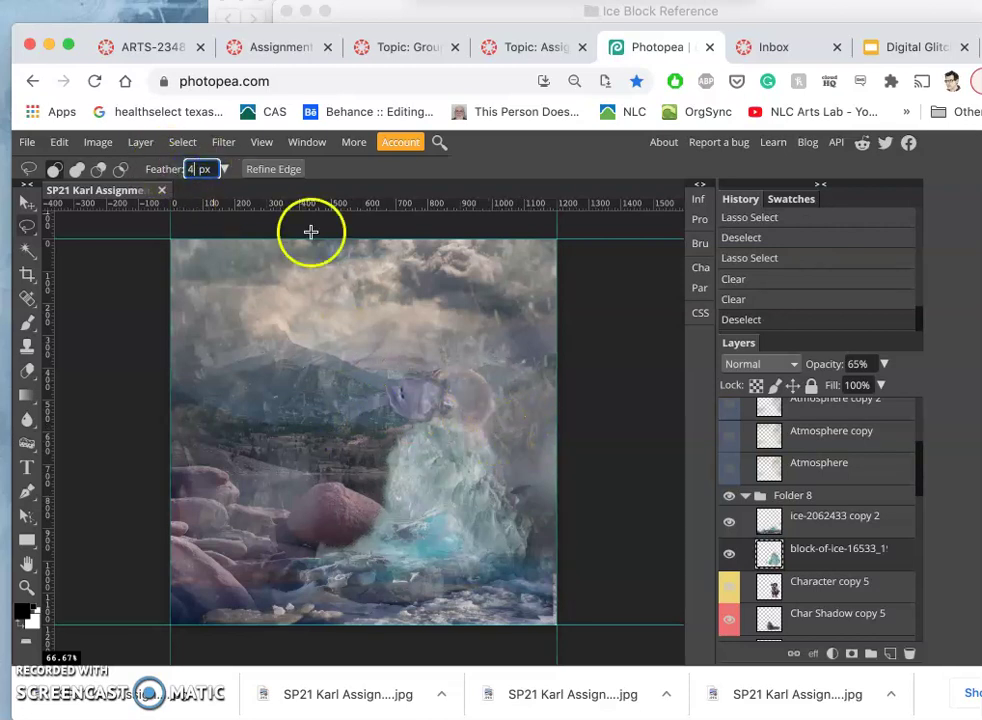
left_click(502, 432)
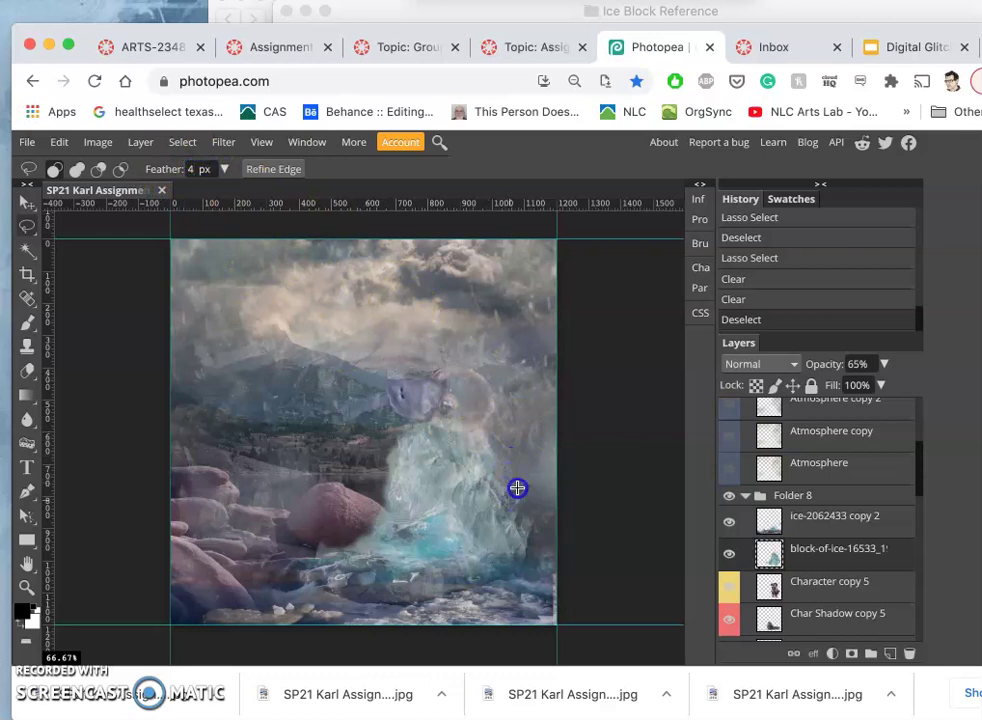
left_click_drag(513, 468, 513, 469)
key("Delete")
key("Delete")
left_click(526, 434)
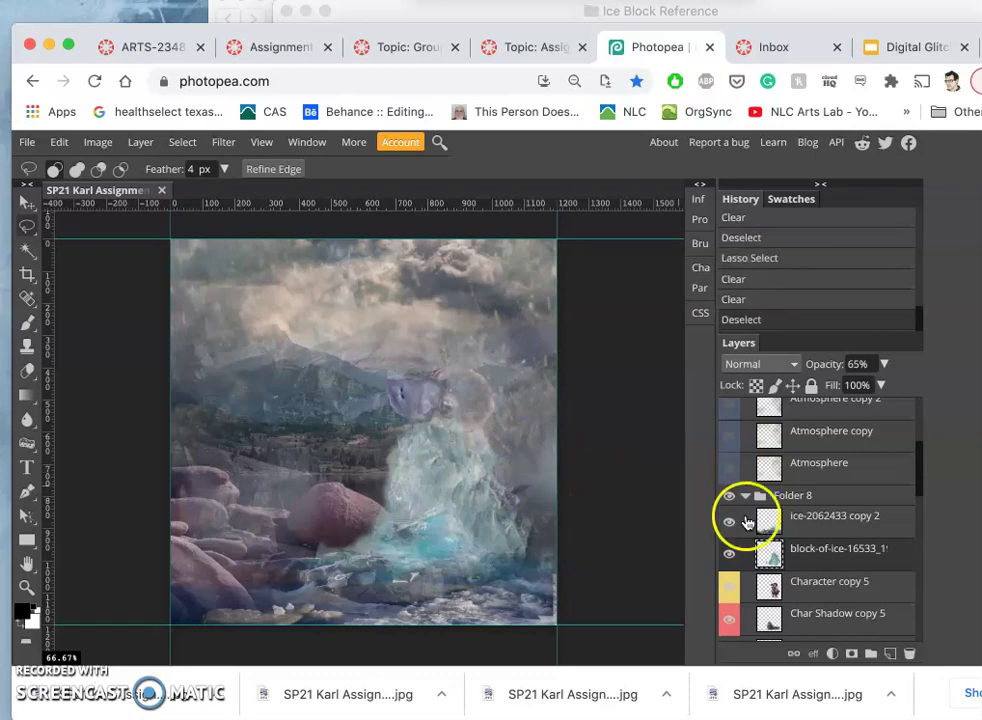
Step: Apply Levels to the block-of-ice layer with input black 38 and white 219, and lower its opacity to 60%
left_click(103, 143)
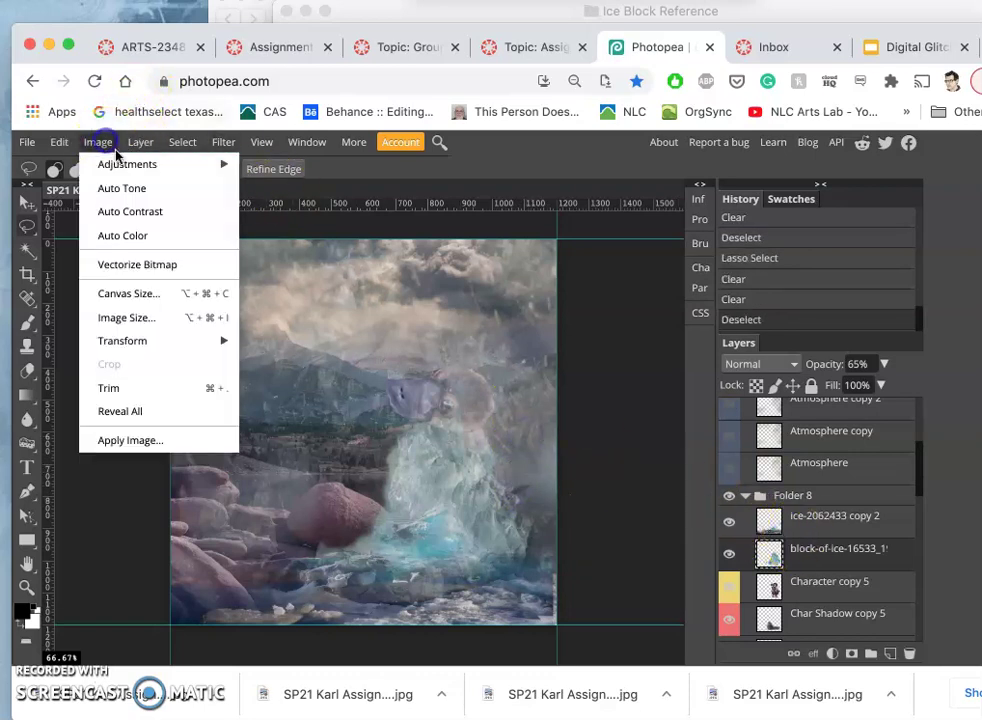
mouse_move(164, 160)
left_click(280, 188)
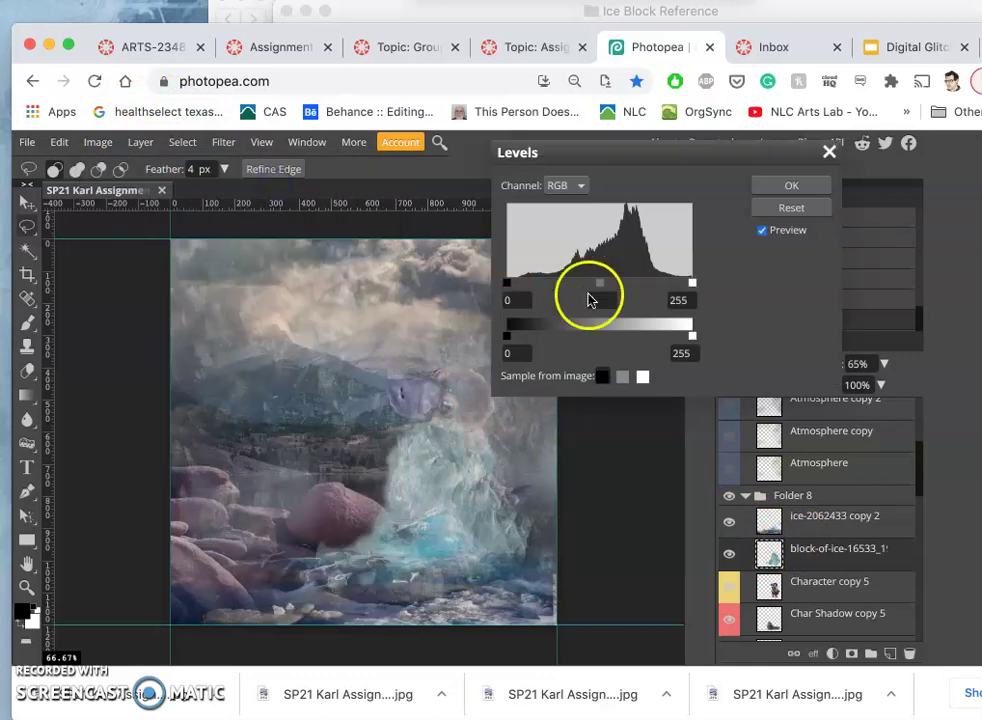
left_click(598, 284)
left_click_drag(509, 287, 522, 286)
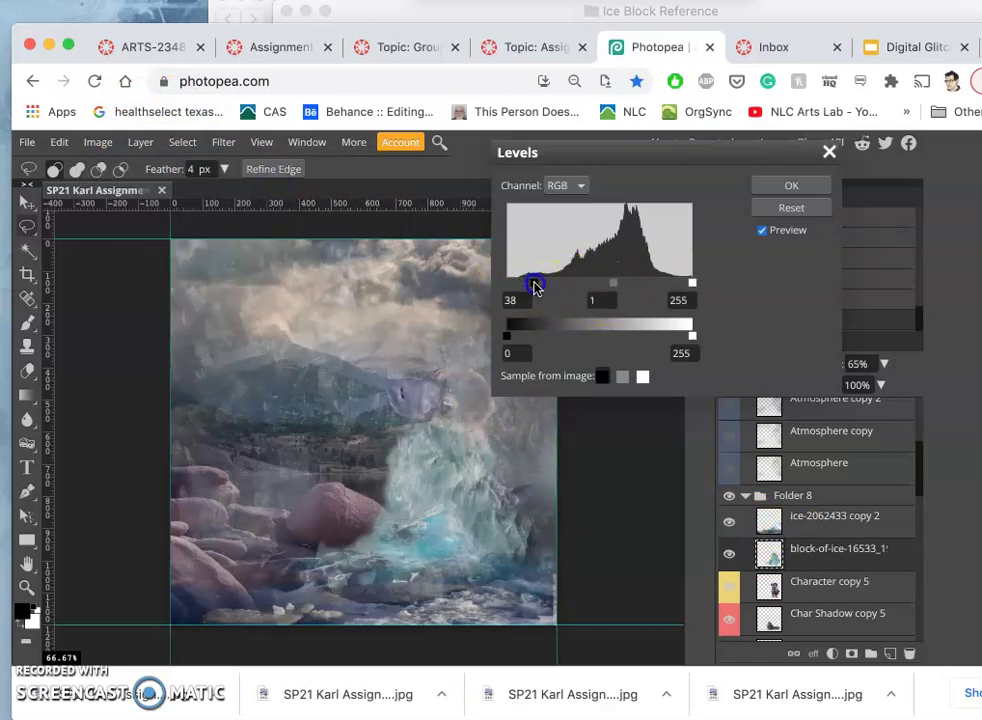
left_click_drag(692, 283, 681, 285)
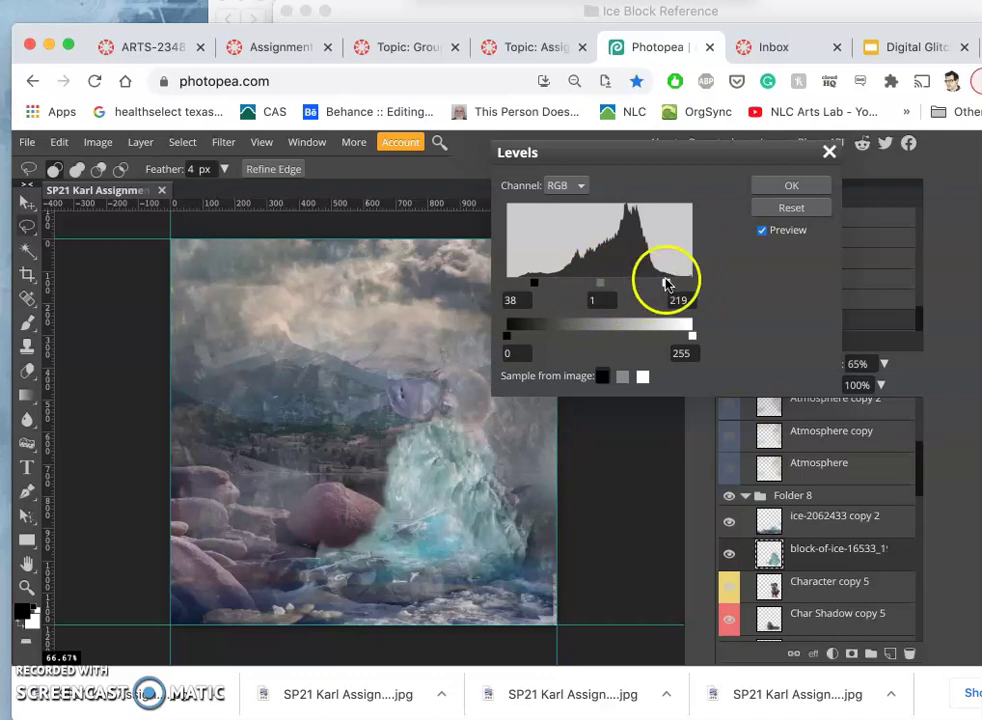
left_click(794, 184)
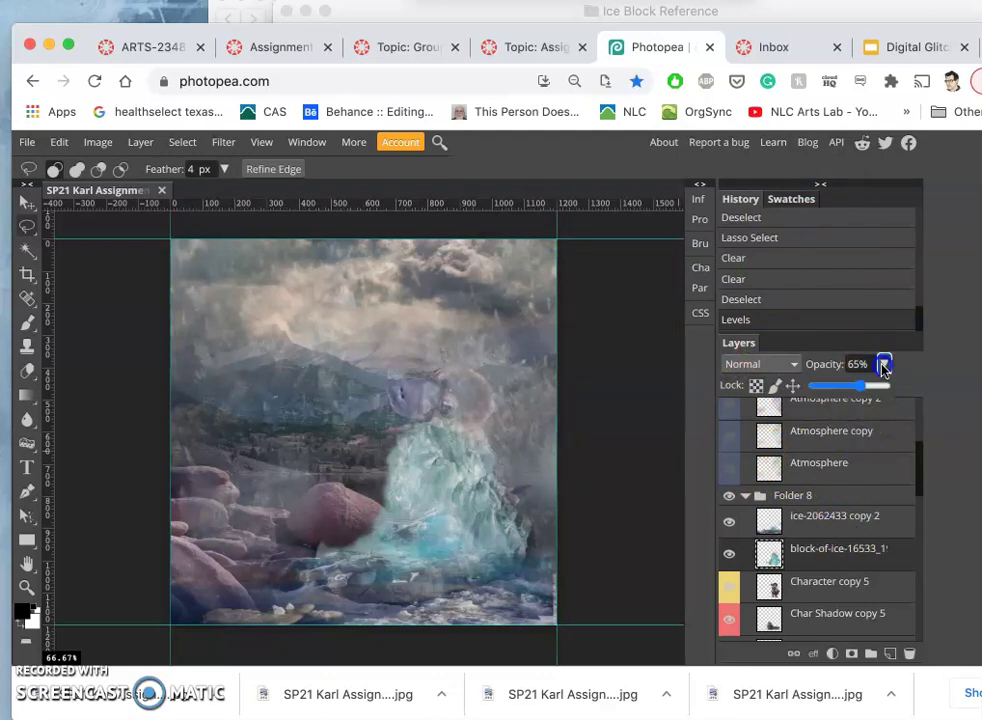
left_click_drag(853, 387, 851, 388)
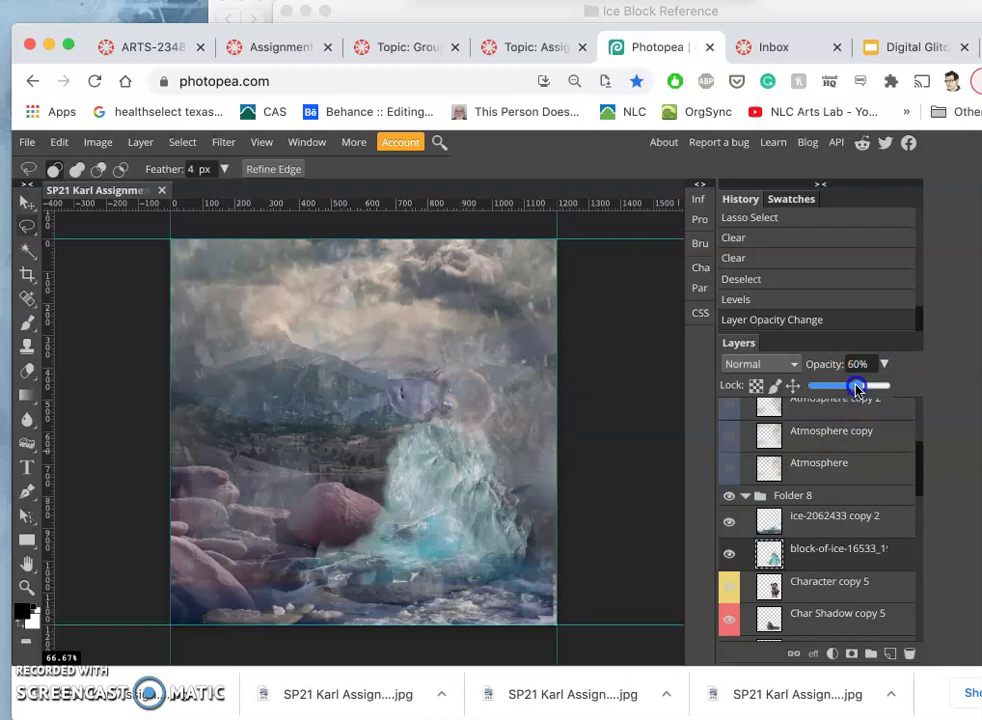
left_click(850, 553)
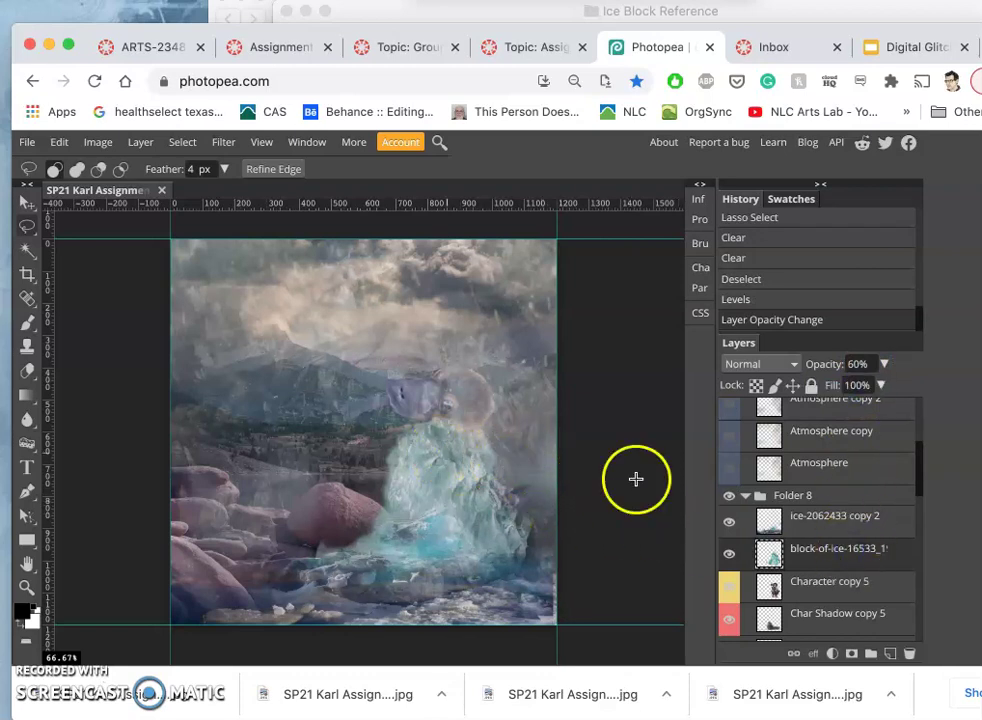
Step: Duplicate the block-of-ice layer and hide the upper copy
left_click(731, 555)
left_click(732, 557)
left_click(803, 562)
key("super+j")
left_click(731, 554)
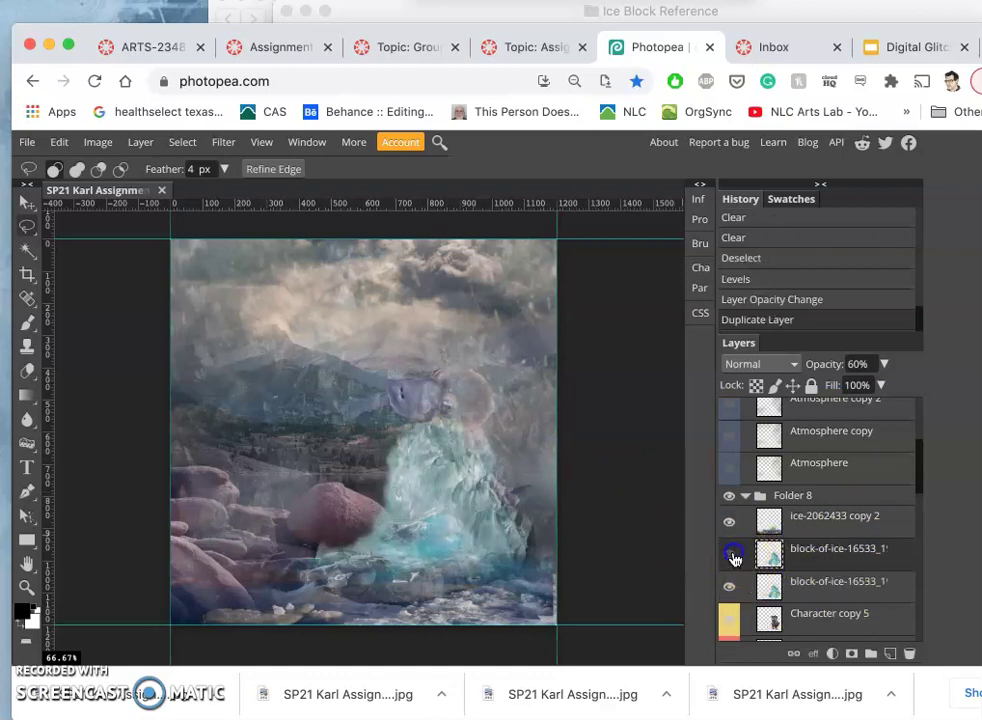
Step: Lasso the upper half of the ice block on the visible lower copy, clear it, and undo the clearing
left_click(810, 595)
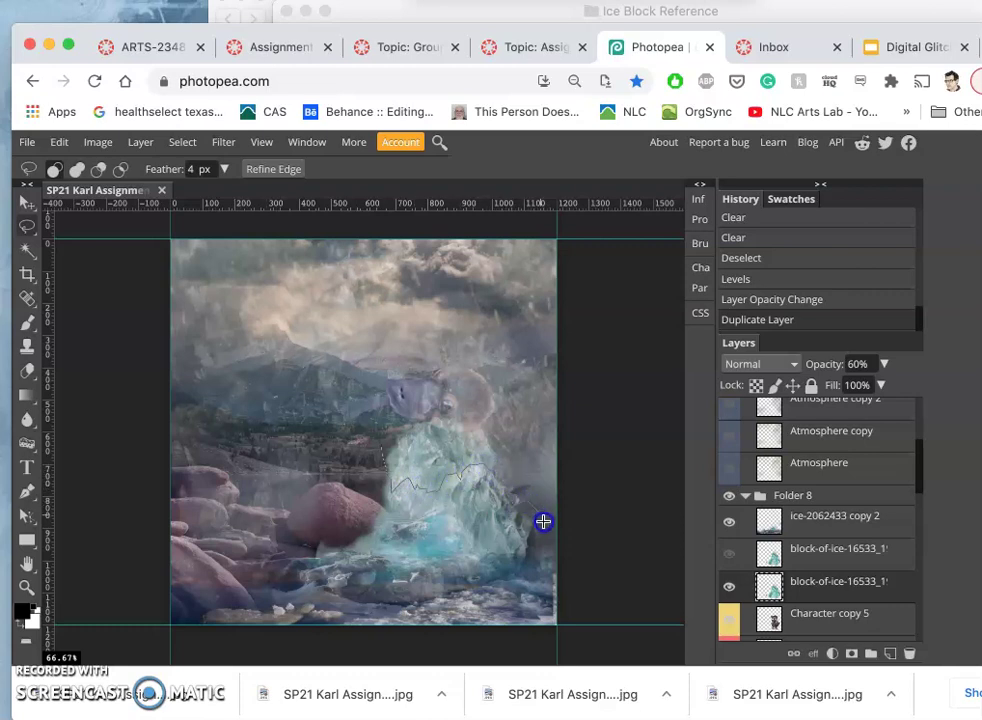
left_click_drag(349, 418, 349, 418)
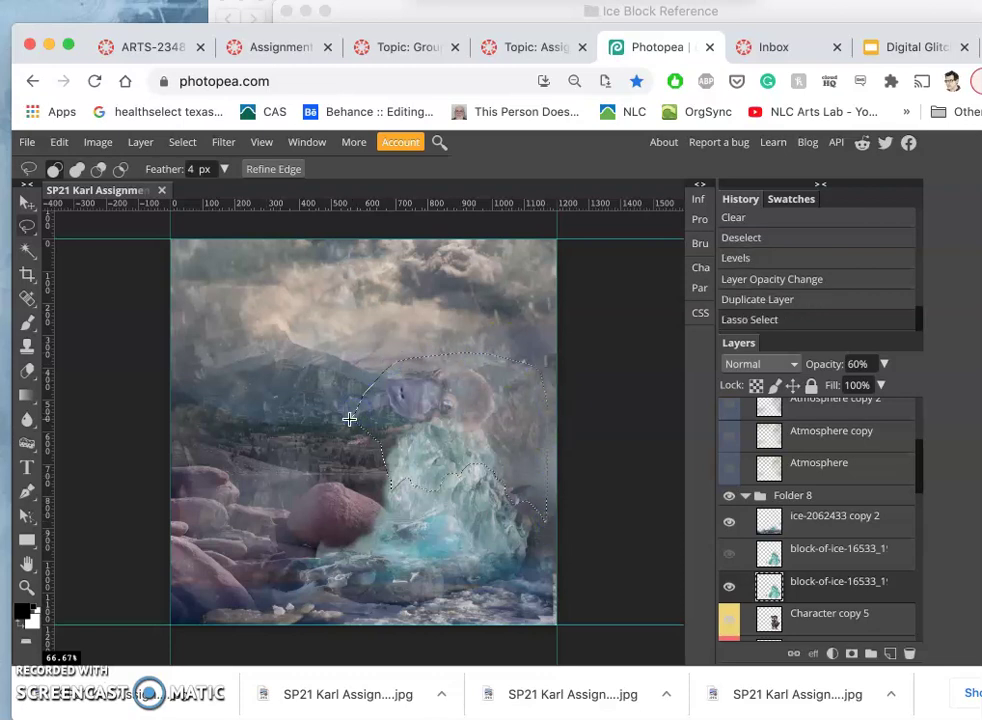
key("Delete")
left_click(330, 447)
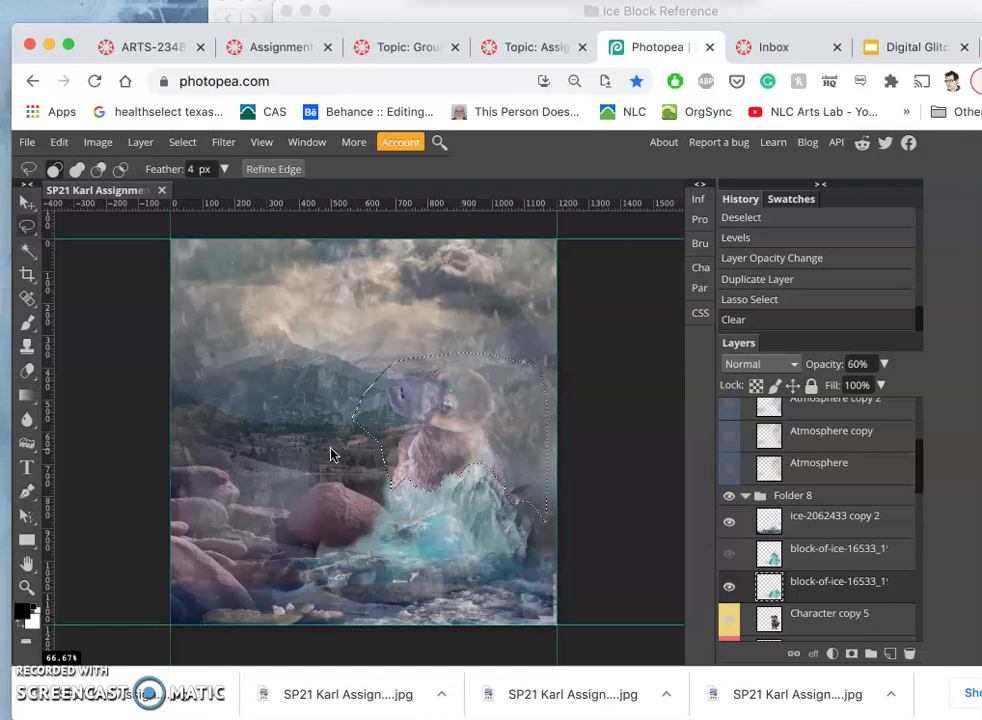
key("ctrl+z")
Step: Set the Eraser to 57% opacity, partially erase the selected upper half of the lower block-of-ice copy, and deselect
left_click(29, 372)
left_click(275, 171)
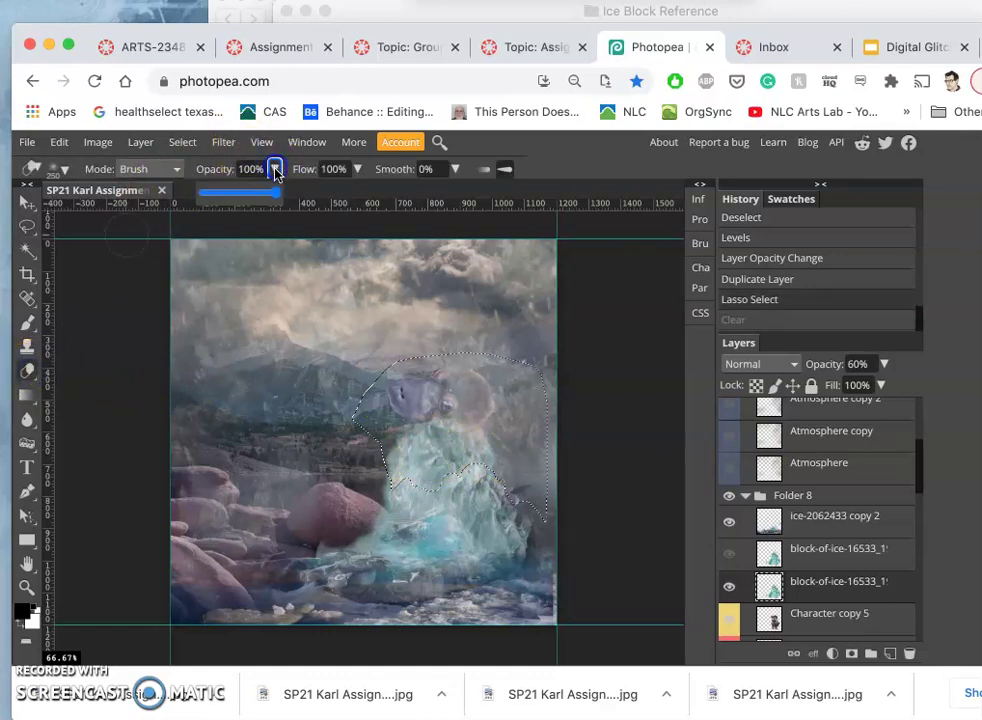
left_click(244, 193)
mouse_move(432, 313)
left_mouse_down()
mouse_move(512, 419)
mouse_move(506, 438)
mouse_move(436, 438)
left_mouse_up()
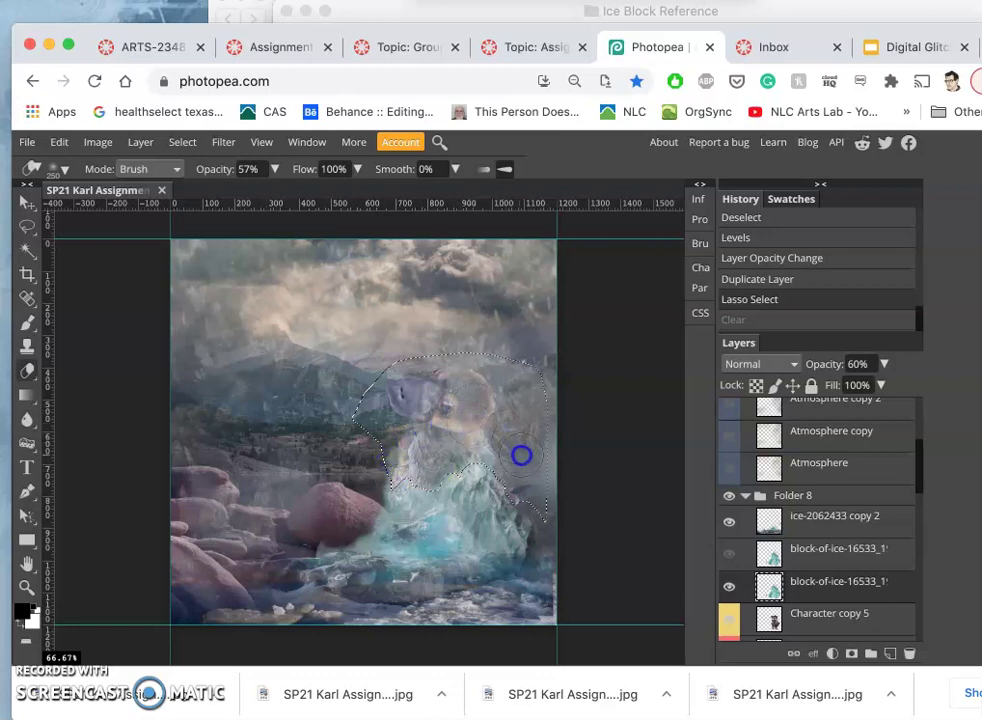
left_click_drag(450, 400, 460, 383)
key("ctrl+d")
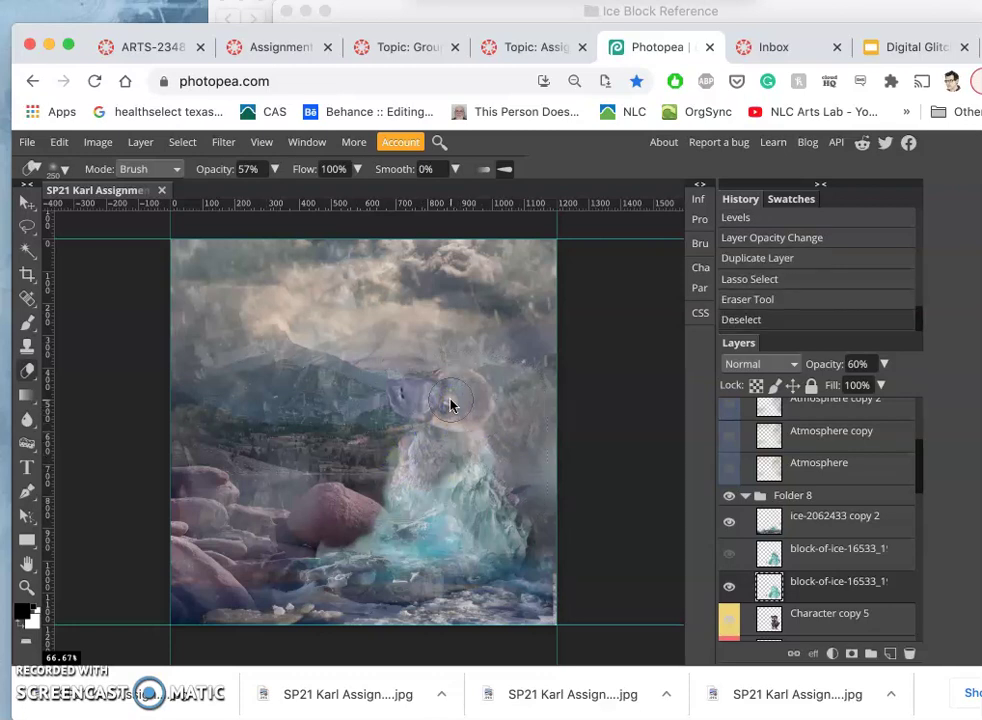
Step: Check Layer 1's effect in Folder 6 by toggling its visibility, and set its opacity to 45%
scroll(780, 512, "up", 3)
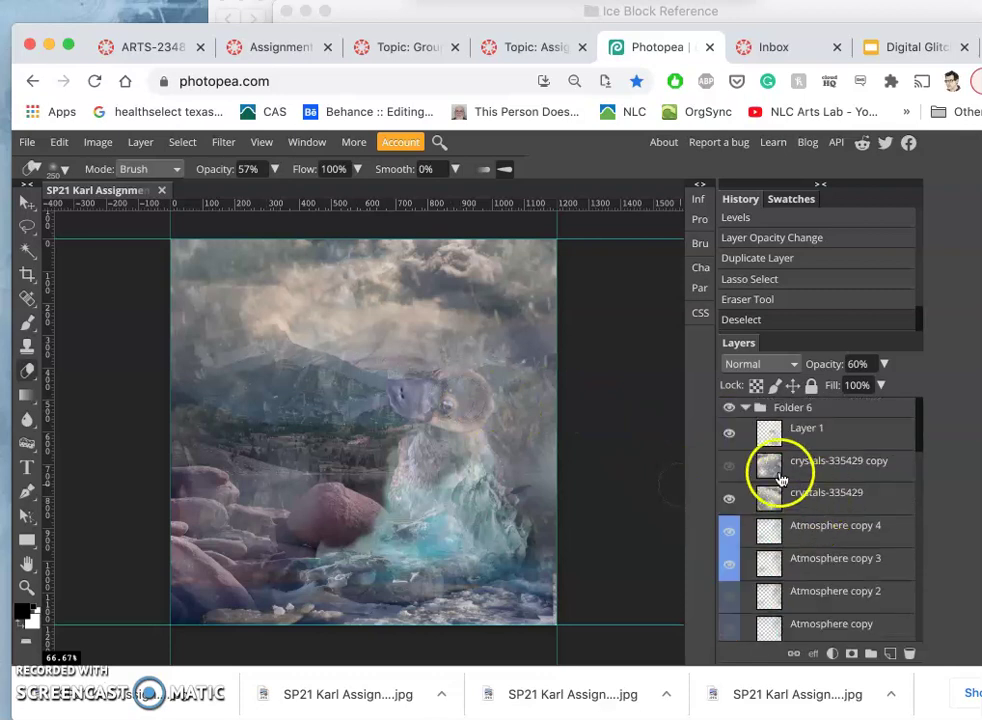
left_click(730, 439)
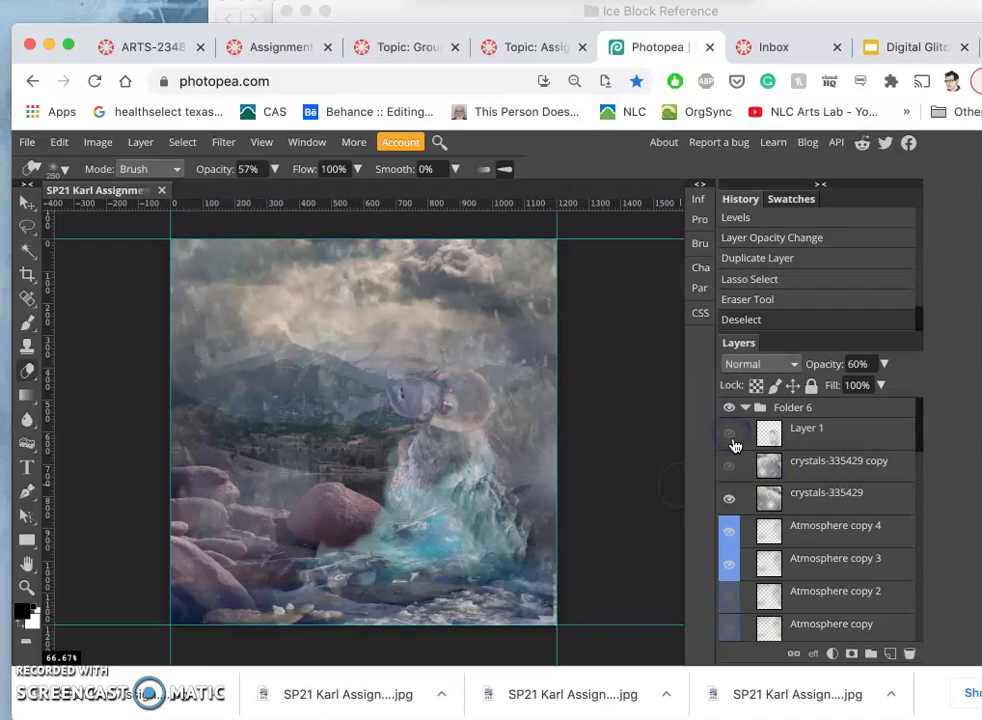
left_click(768, 440)
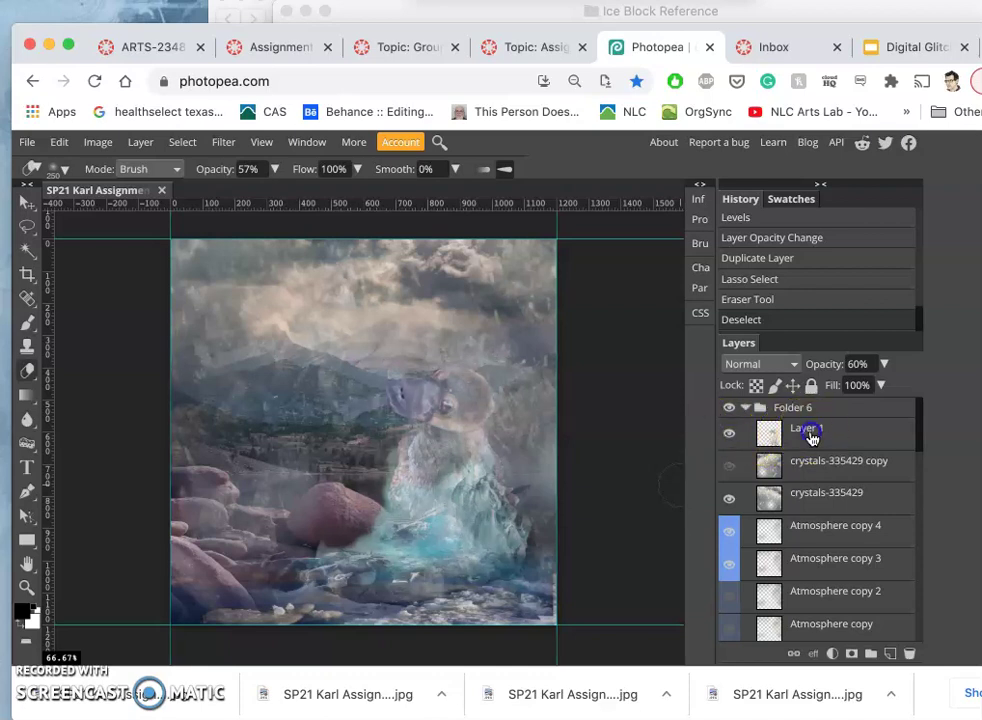
left_click(884, 364)
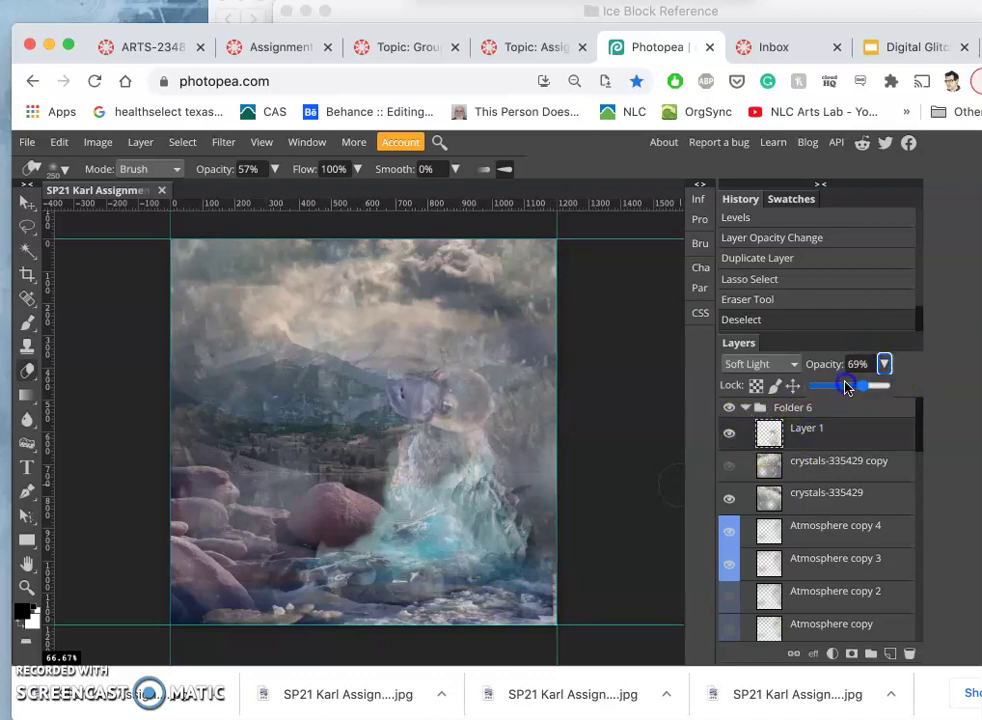
left_click(846, 386)
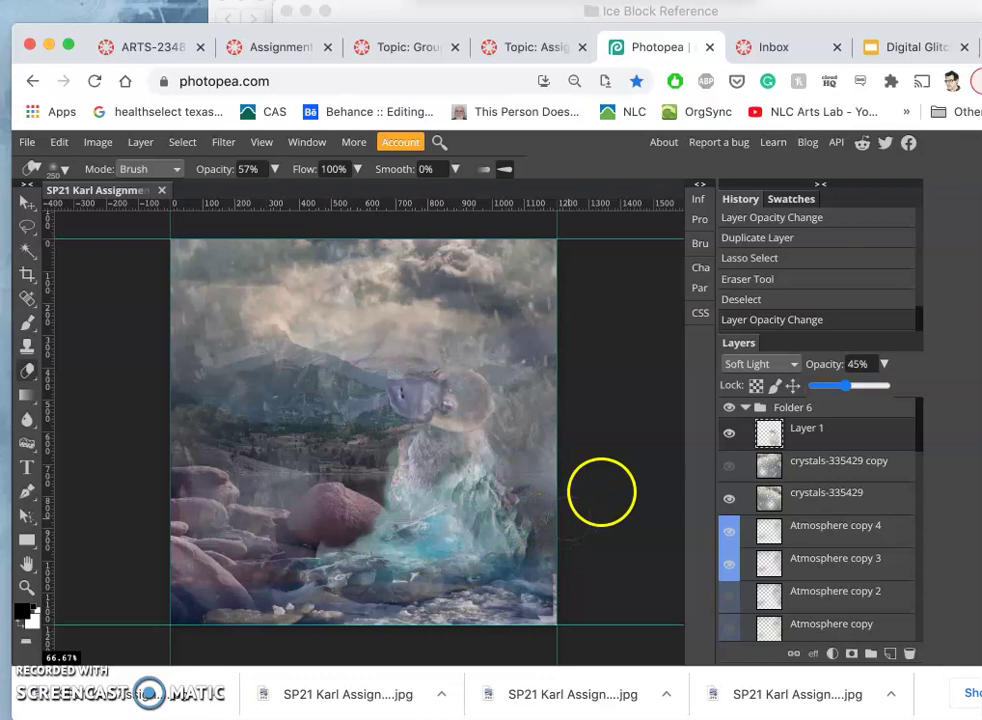
Step: Toggle the ice-2062433 copy 2 layer in Folder 8 to check its effect, and lower its opacity to 88%
scroll(768, 541, "down", 1)
scroll(768, 541, "down", 5)
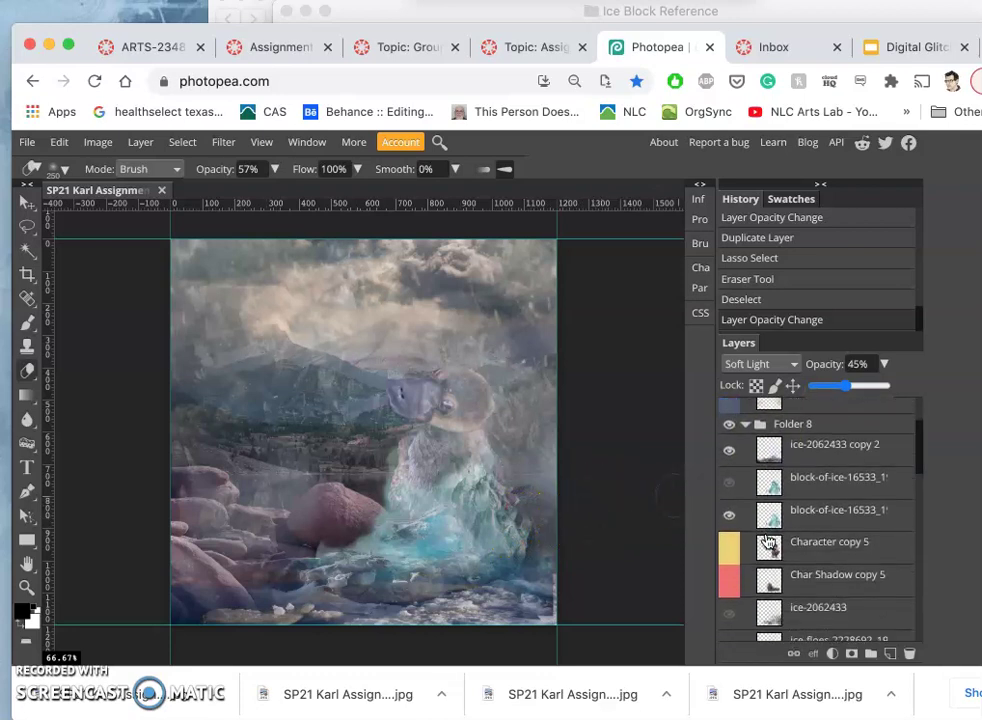
scroll(768, 541, "up", 1)
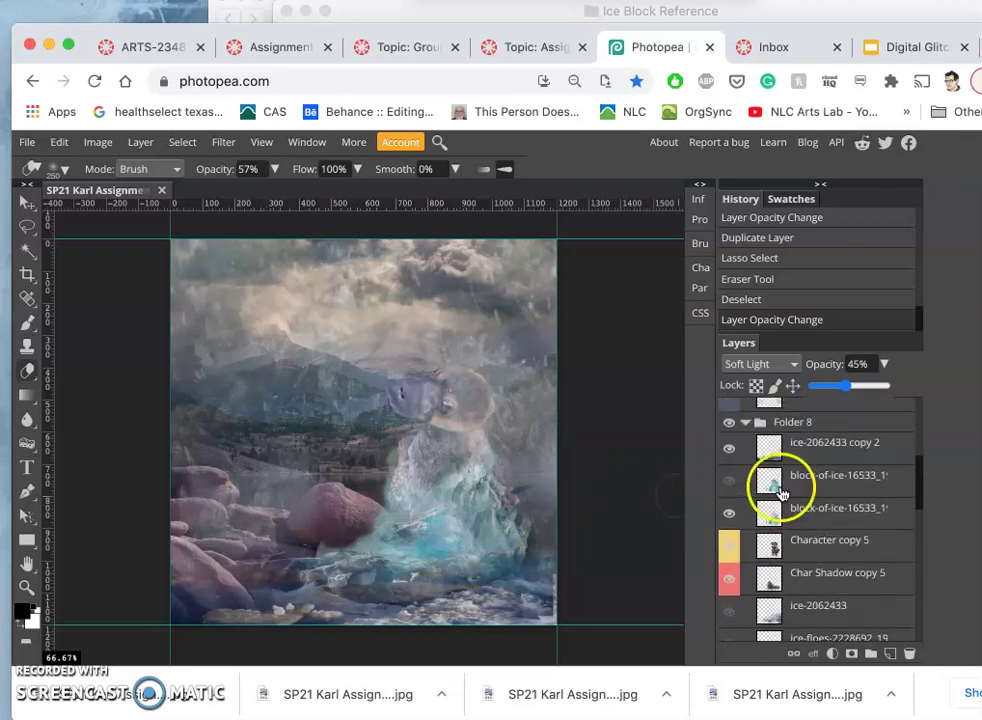
left_click(728, 452)
left_click(728, 452)
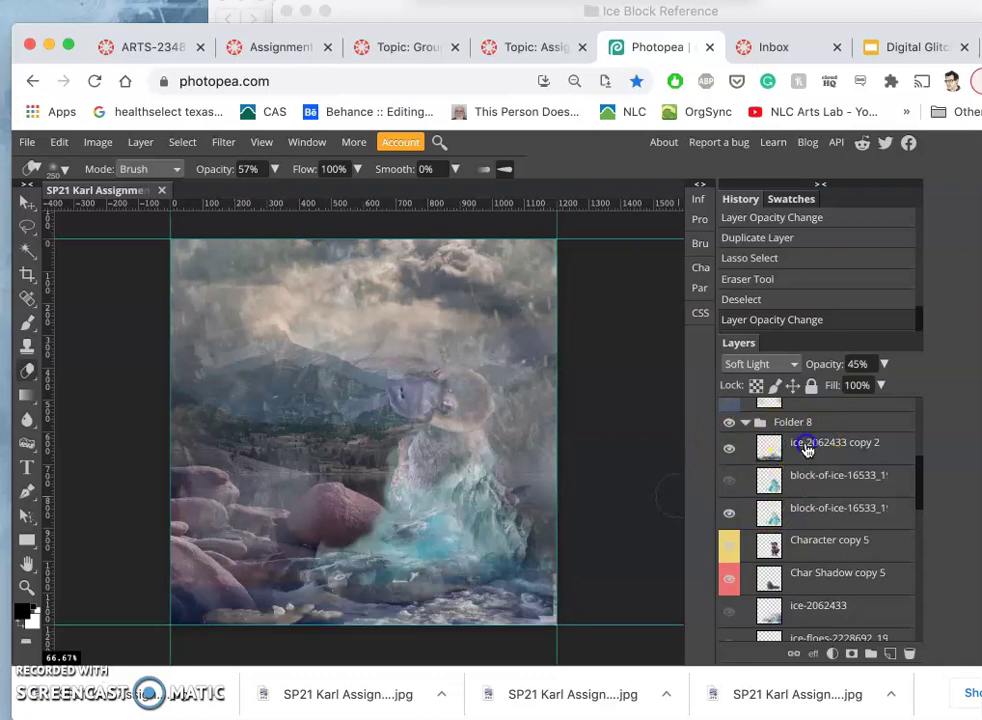
left_click(770, 444)
left_click(884, 366)
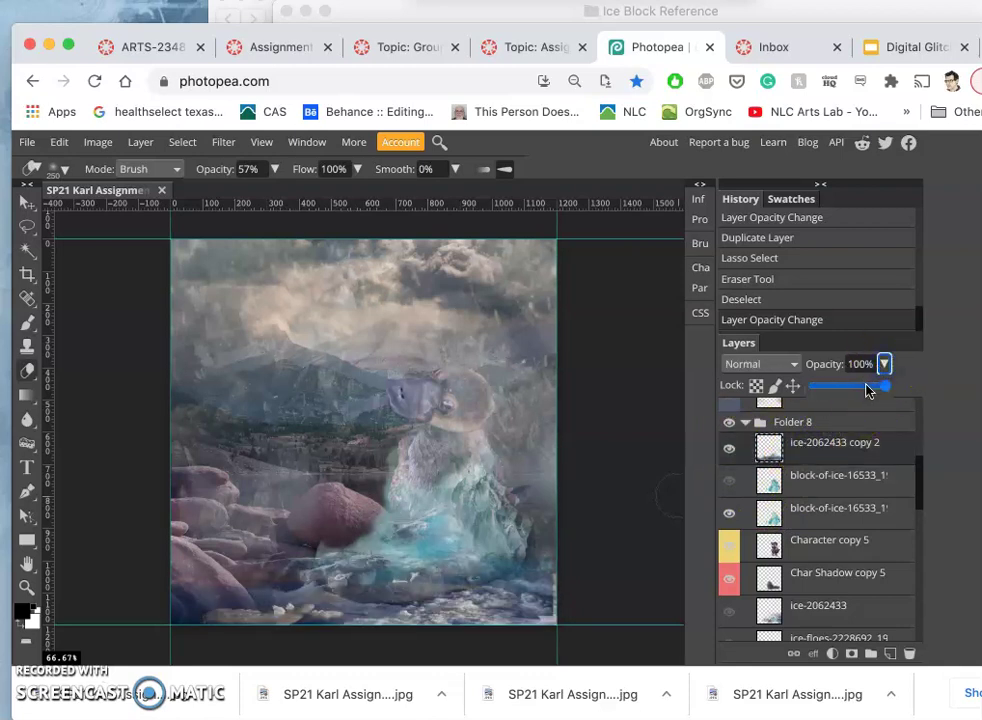
left_click(867, 388)
left_click_drag(875, 388, 878, 389)
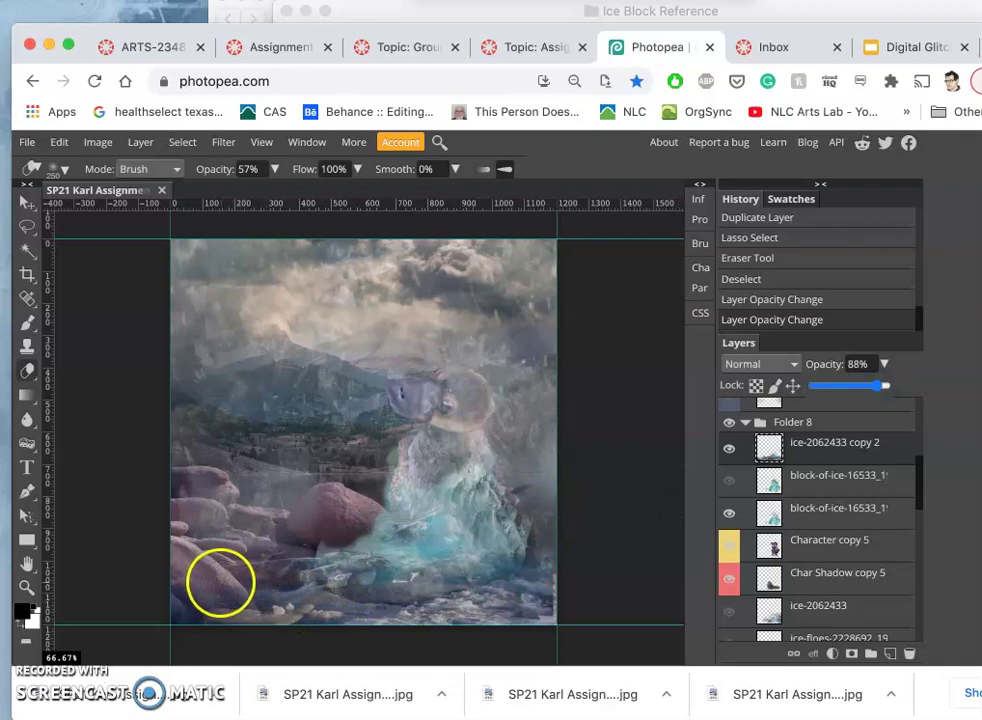
Step: Erase the ice-2062433 copy 2 layer over the rocks at the image's lower left with the 57% Eraser
left_click(219, 581)
left_click_drag(219, 581, 170, 445)
left_click_drag(187, 581, 362, 548)
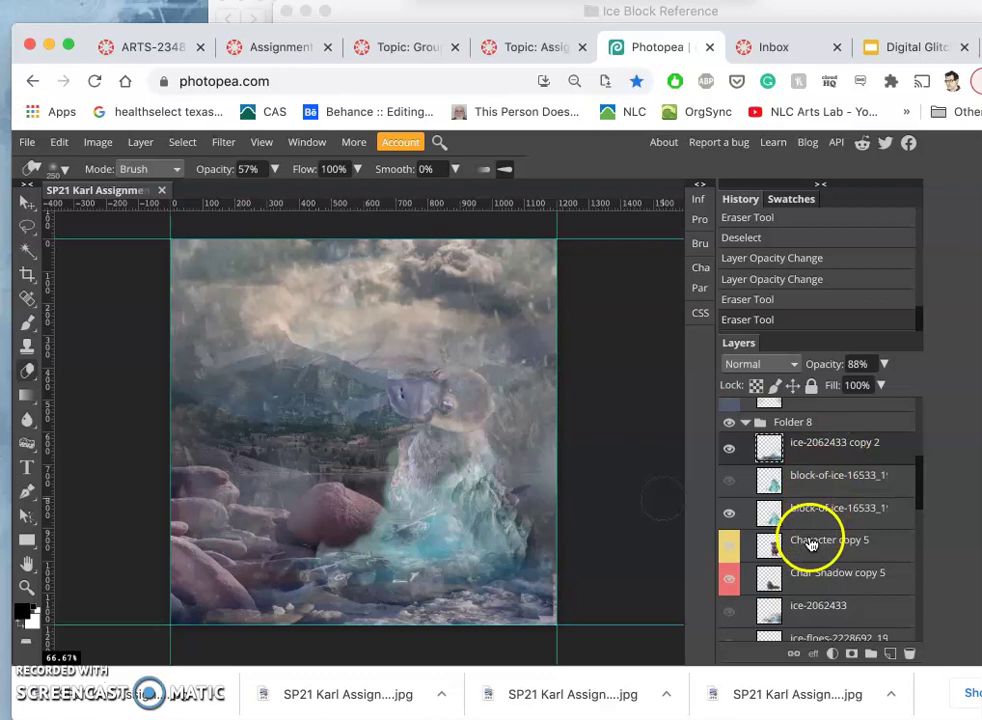
Step: Compare the Atmosphere layers by toggling their visibility, keeping Atmosphere copy 4 shown and hiding Atmosphere copy 3
scroll(810, 538, "down", 2)
scroll(807, 535, "up", 4)
scroll(807, 538, "up", 5)
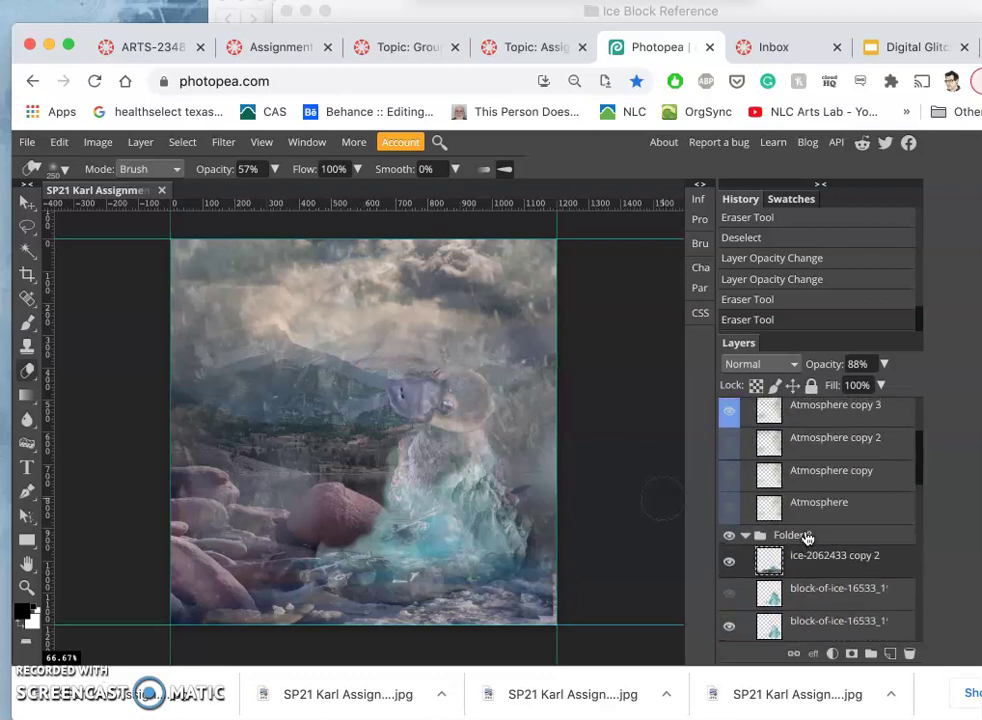
left_click(789, 540)
left_click(731, 521)
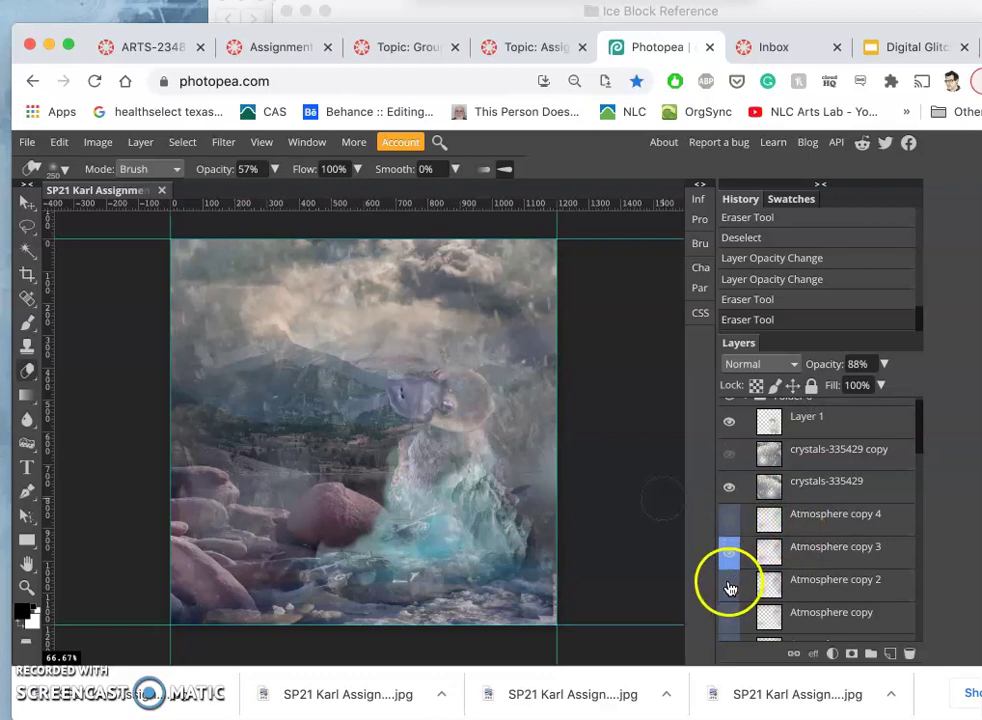
left_click(730, 587)
left_click(796, 561)
left_click(809, 529)
left_click(730, 526)
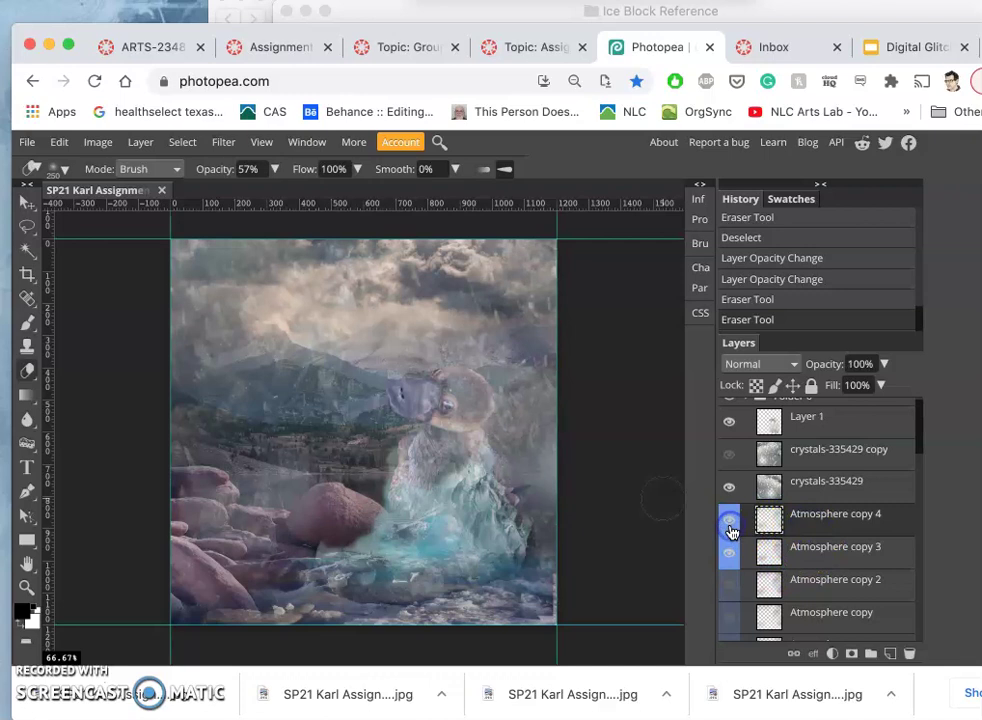
left_click(731, 551)
left_click(765, 486)
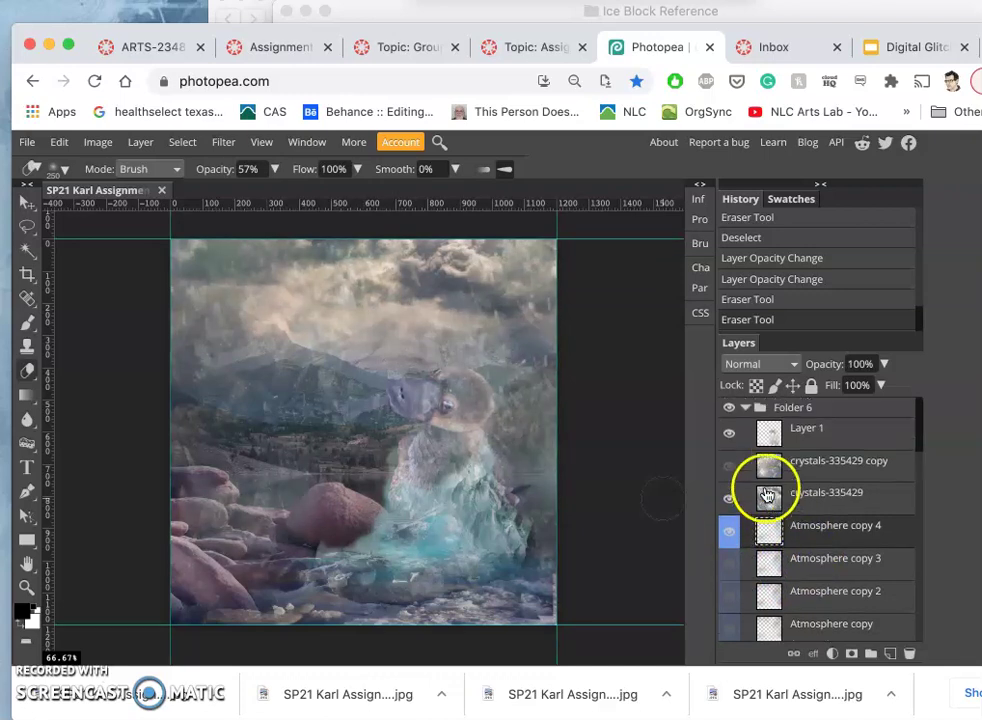
left_click(726, 570)
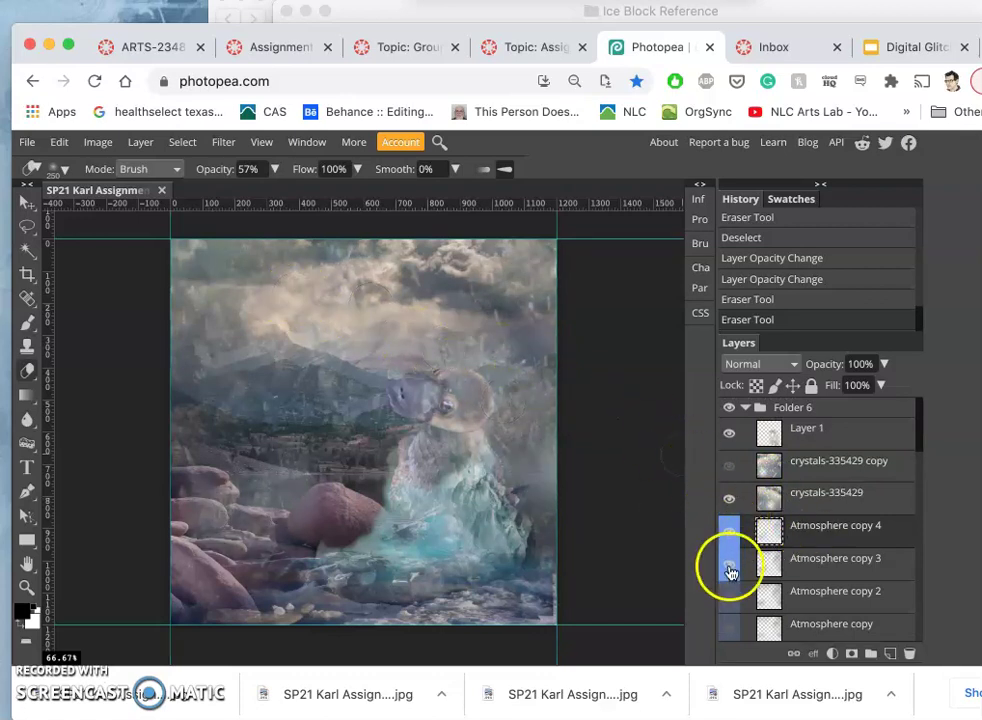
left_click(726, 563)
left_click(808, 546)
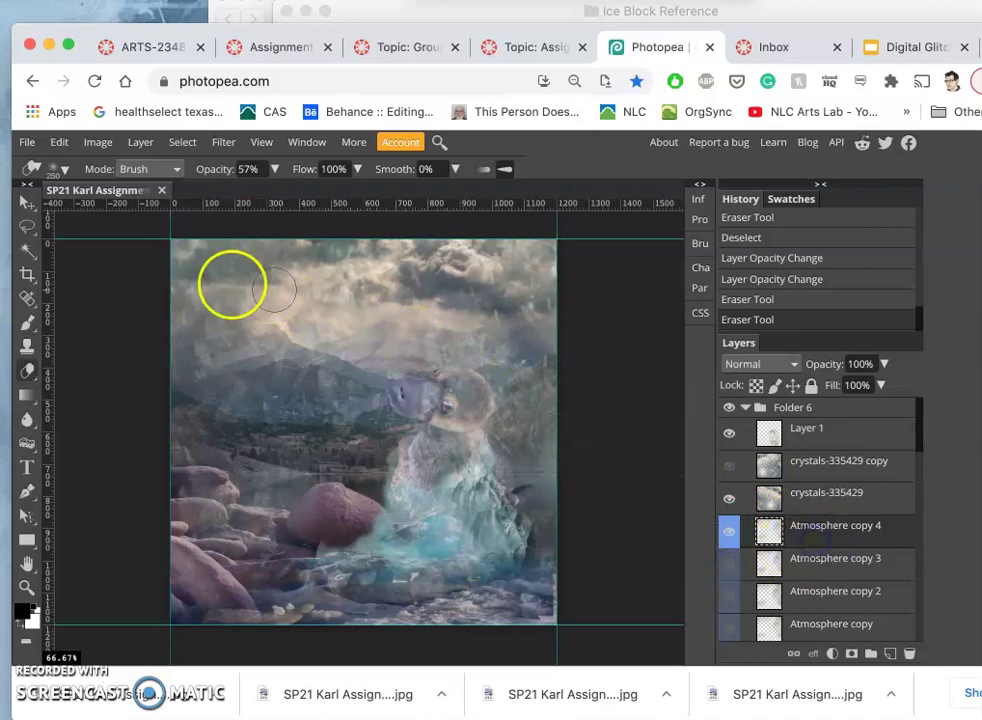
Step: Shift the Atmosphere copy 4 layer slightly downward with the Move tool
left_click(25, 201)
mouse_move(290, 327)
left_mouse_down()
mouse_move(274, 329)
mouse_move(285, 337)
left_mouse_up()
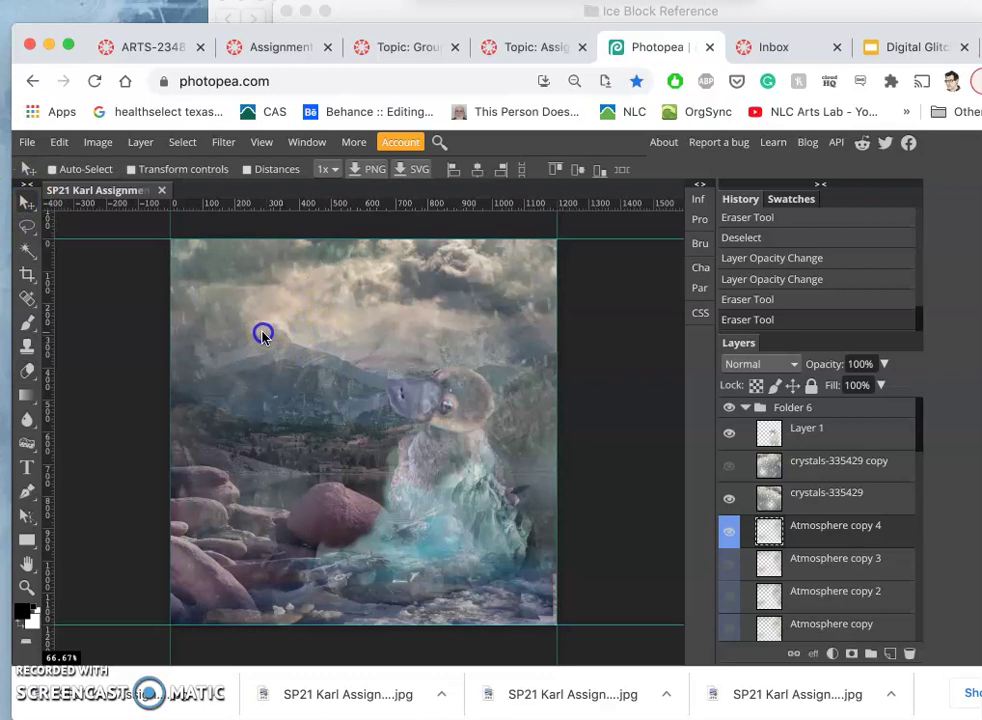
left_click_drag(255, 333, 262, 362)
Step: Show the crystals-335429 copy layer, hide the original crystals-335429 layer, and set the copy's opacity to 83%
left_click(806, 500)
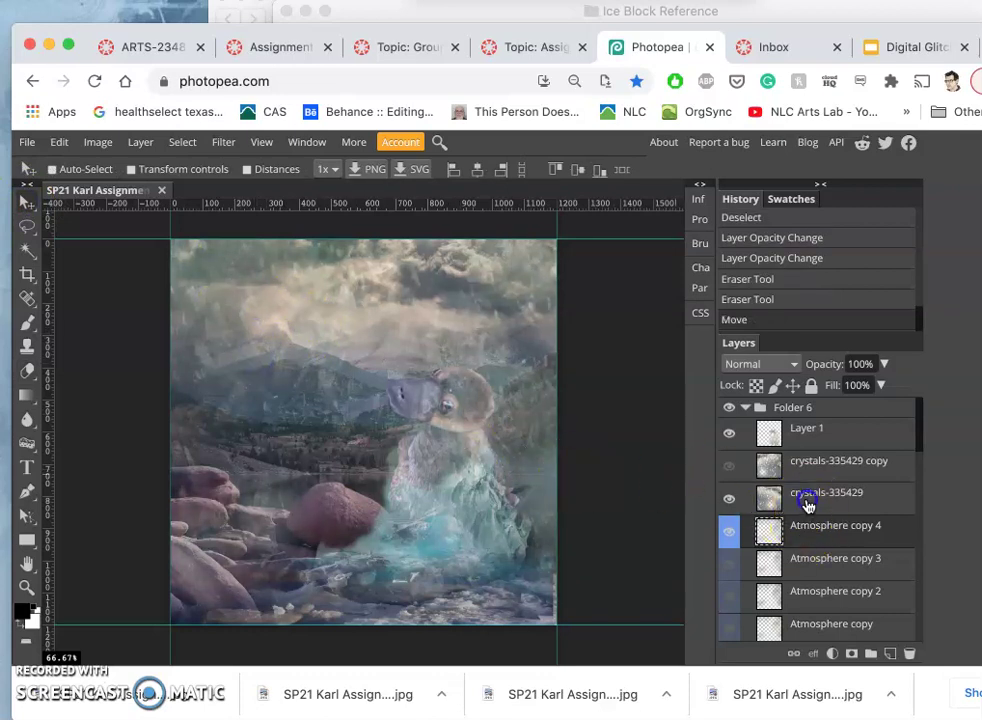
left_click(729, 467)
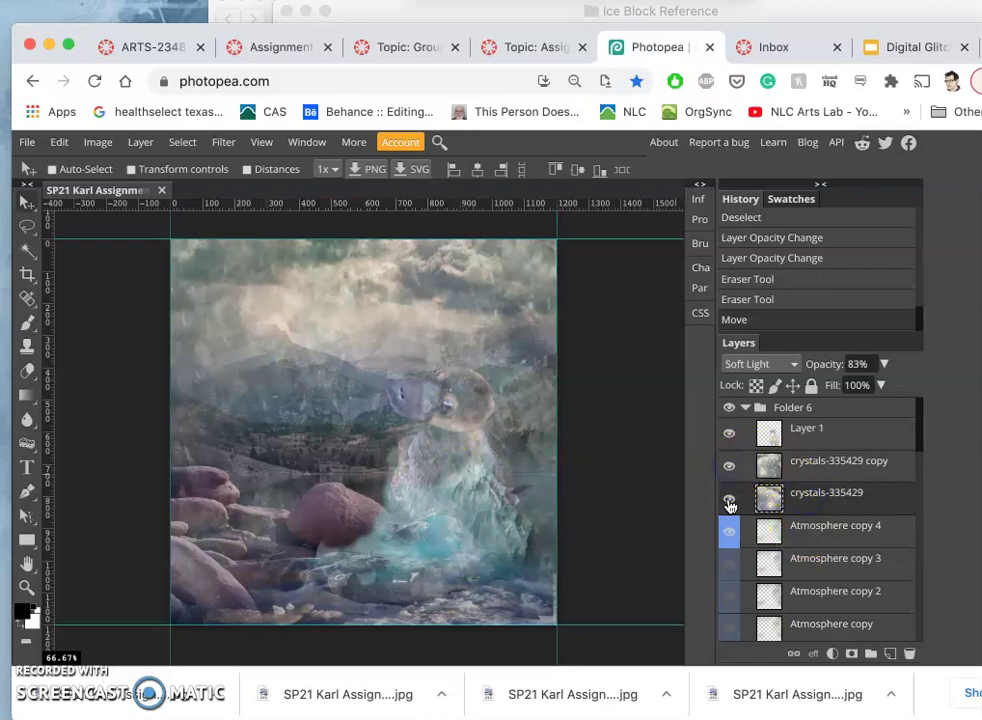
left_click(729, 500)
left_click(767, 466)
left_click(884, 364)
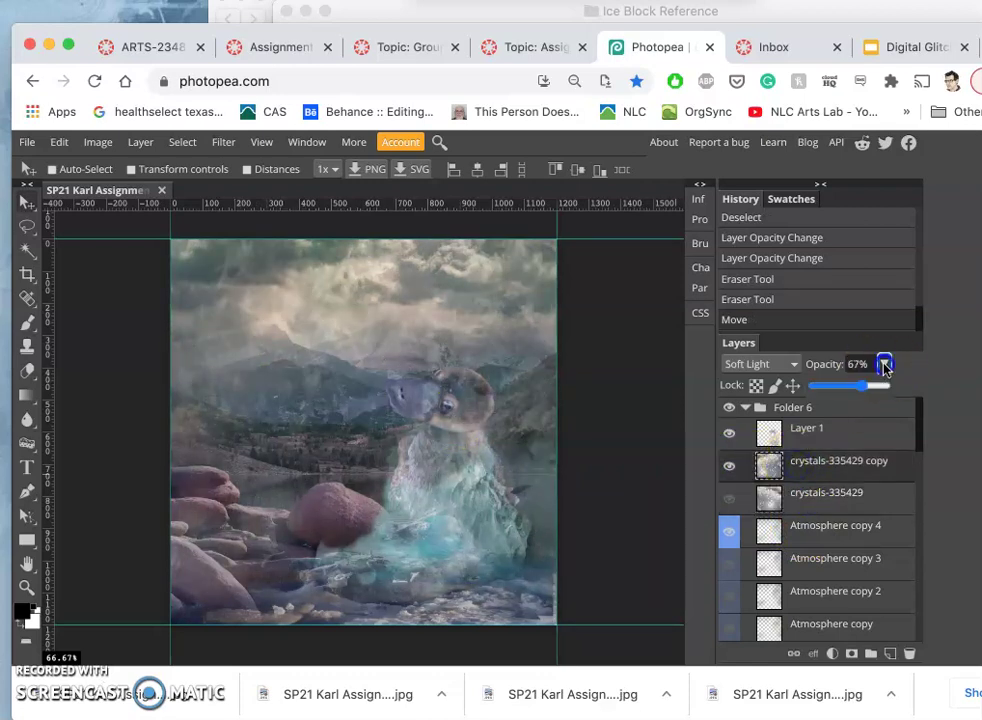
left_click(874, 388)
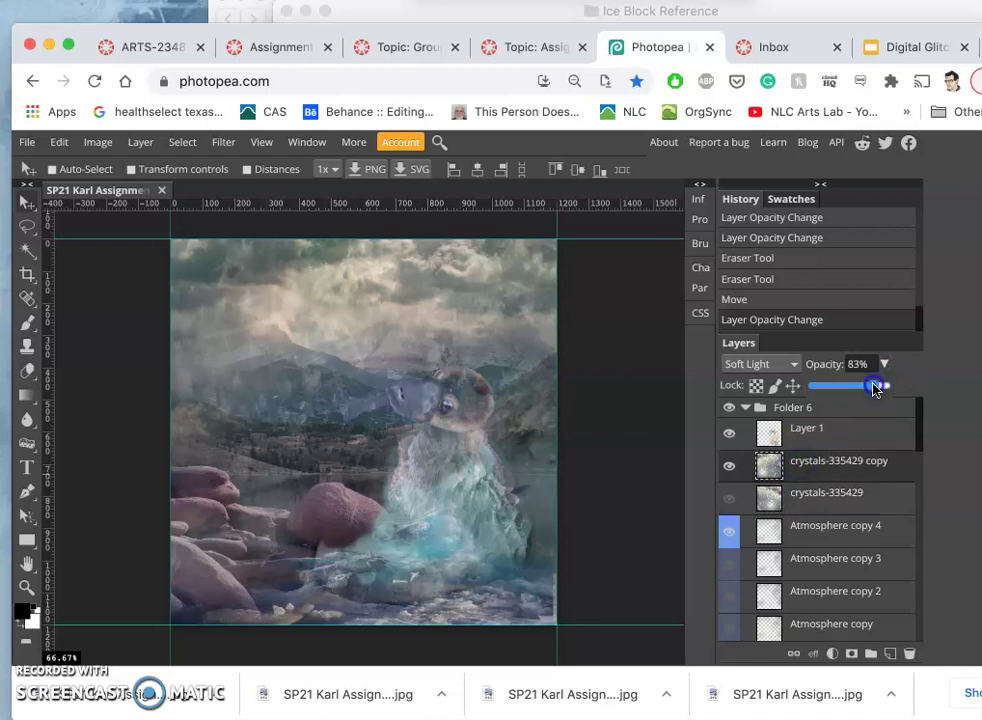
left_click(858, 421)
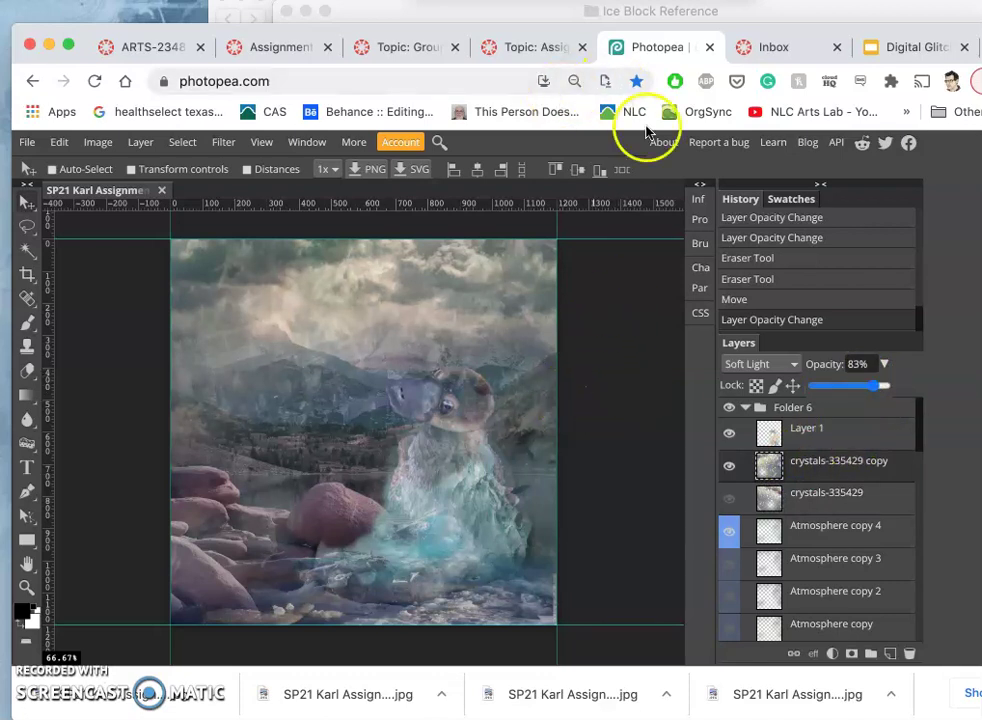
Step: Switch to the Downloads folder and open the exported frame 4b.jpg in Preview
key("super+Tab")
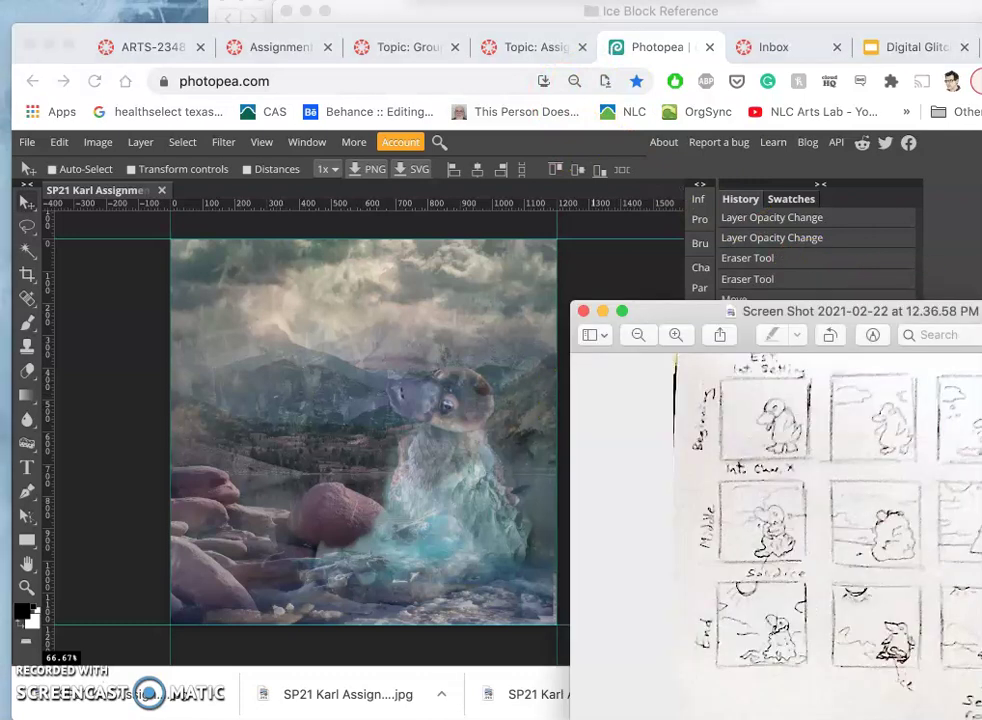
key("ctrl+Up")
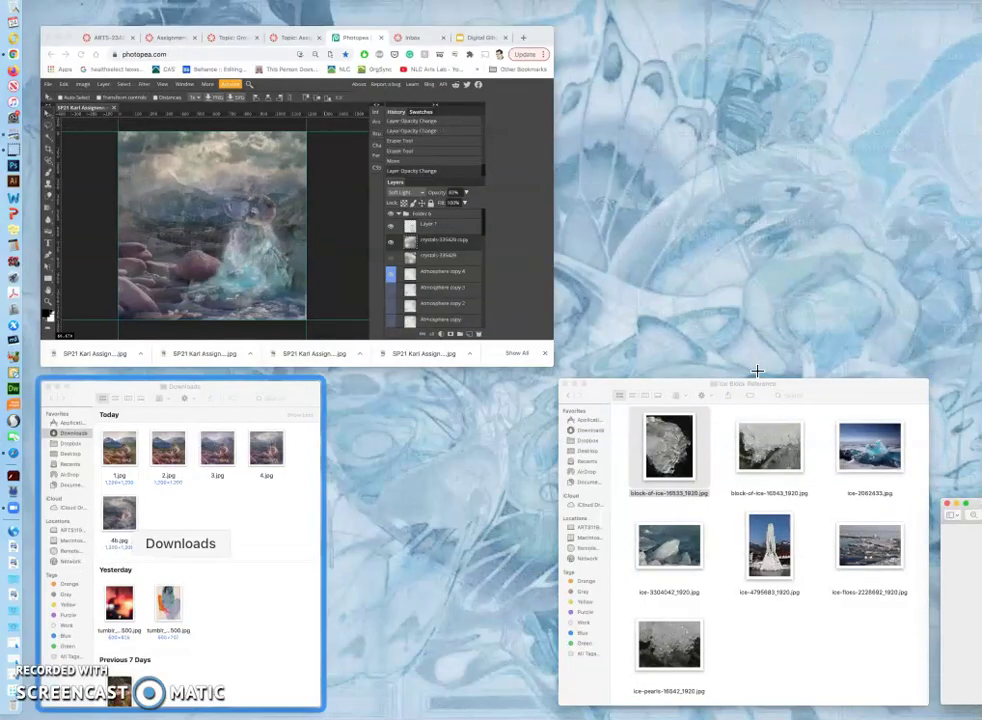
left_click(175, 545)
double_click(382, 258)
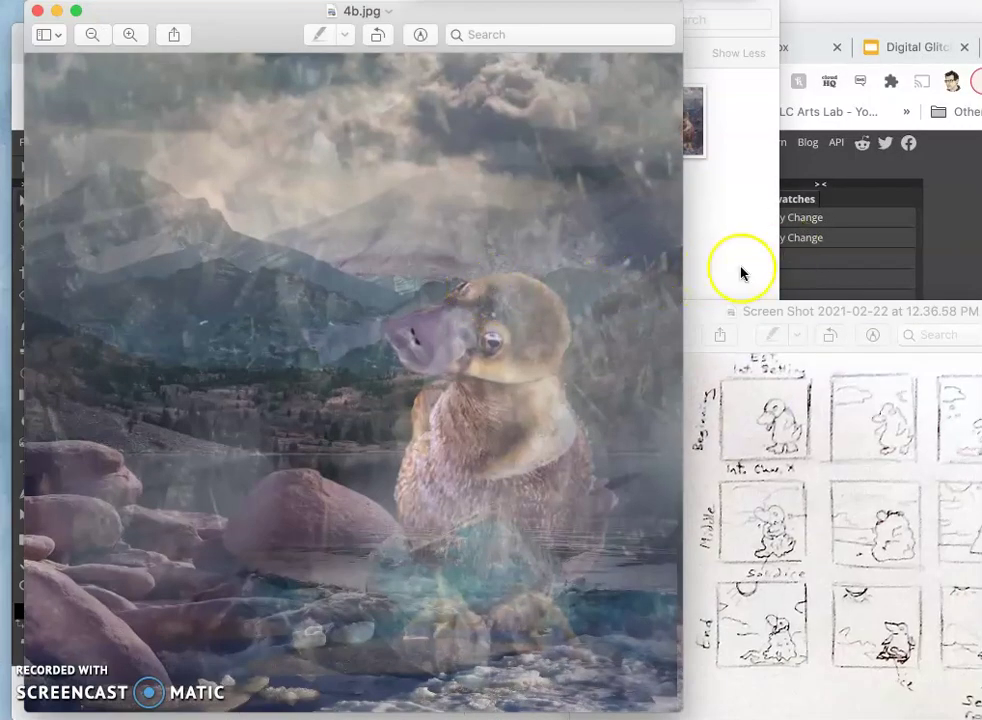
Step: Zoom out the 4b.jpg preview, shrink its window, and place it in front of Photopea to compare with the current frame
key("super+minus")
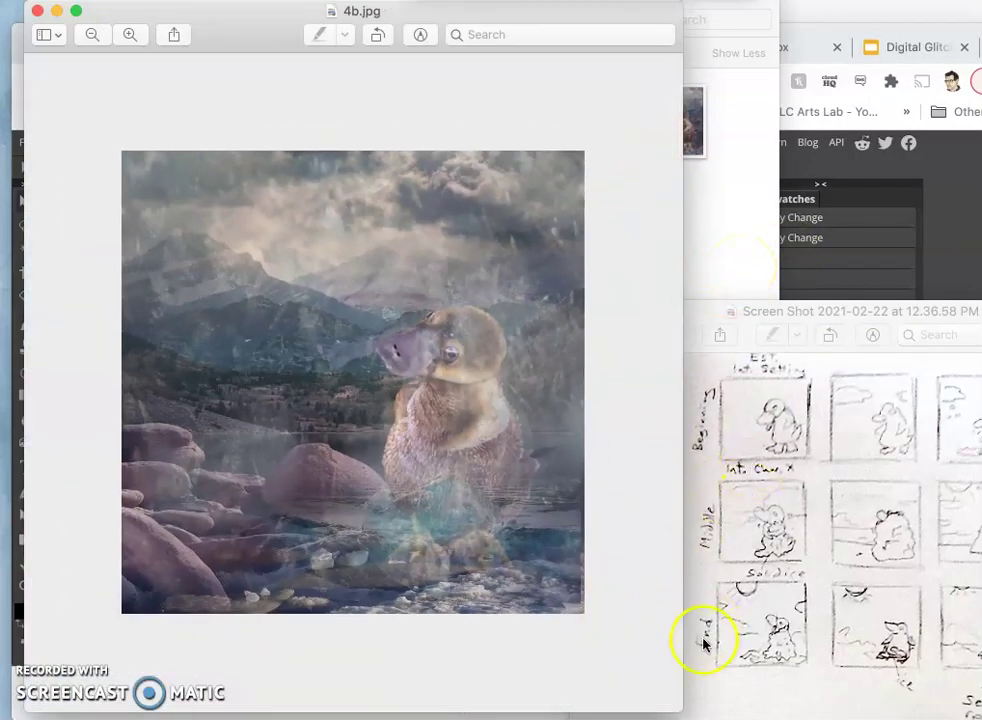
left_click_drag(675, 698, 405, 520)
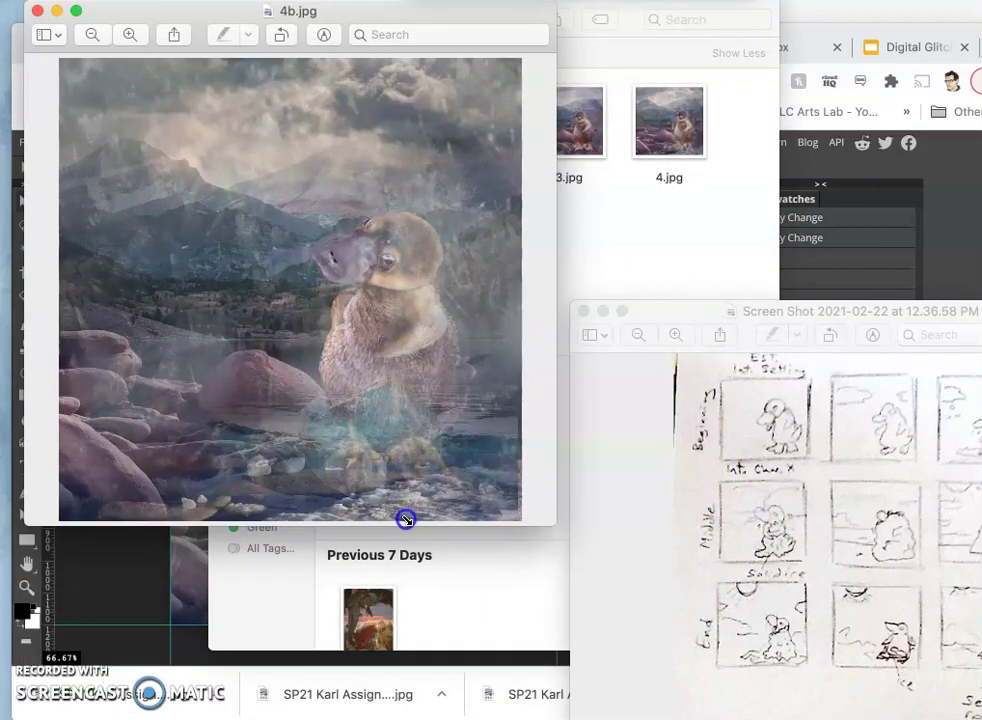
key("super+minus")
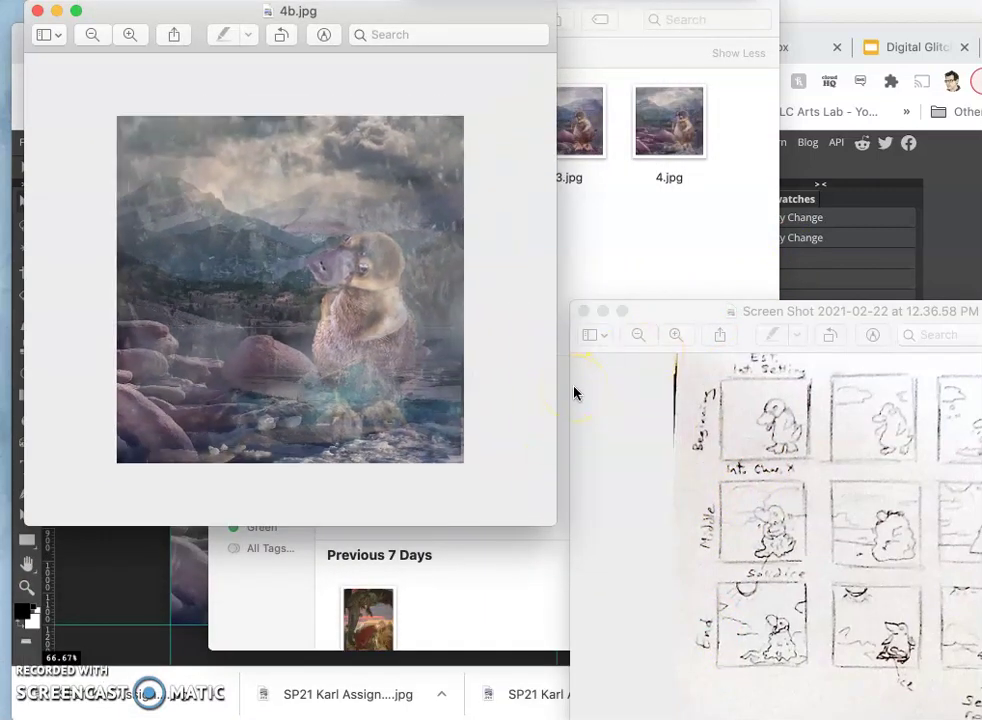
left_click_drag(555, 528, 377, 412)
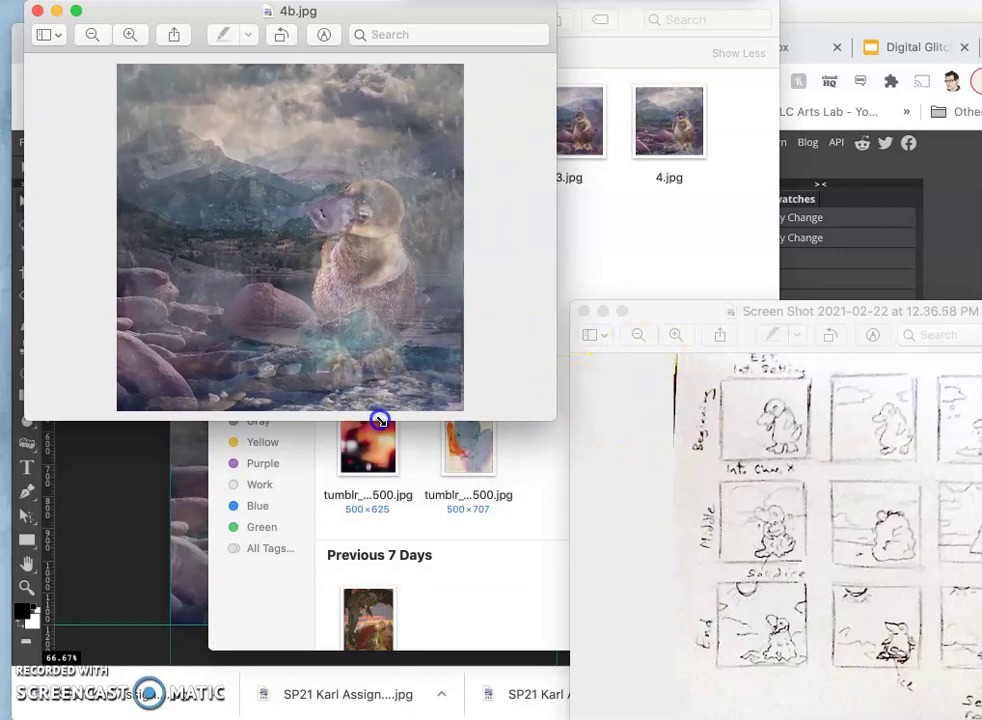
left_click(166, 505)
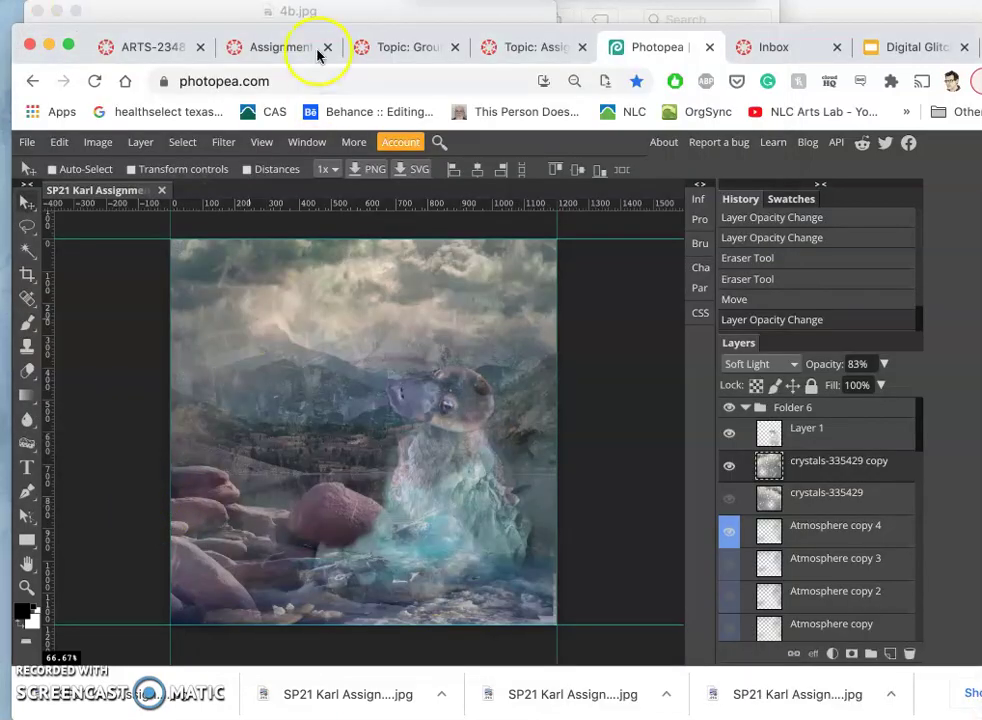
left_click(228, 12)
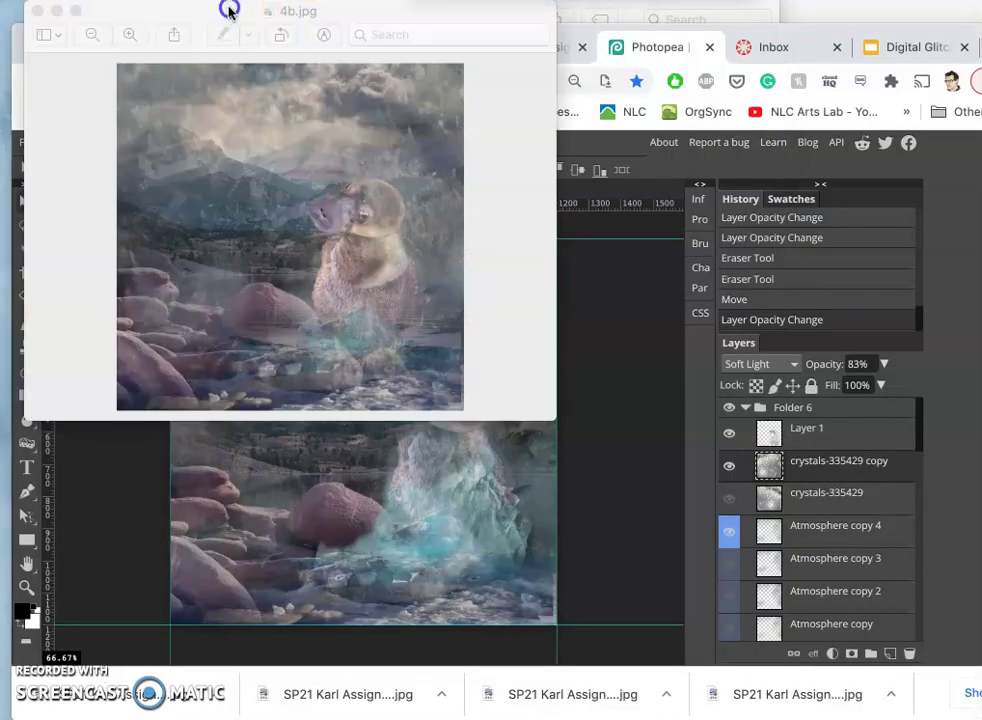
Step: Compare the 4b.jpg preview with the current frame, close the preview, and return to Photopea
left_click(253, 458)
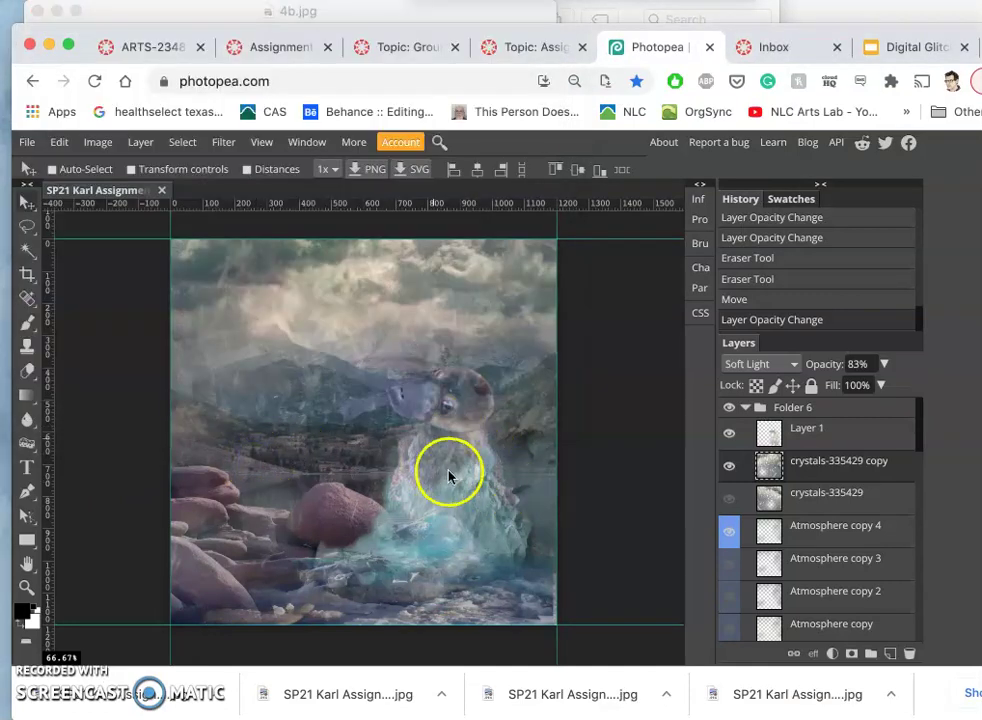
left_click(222, 14)
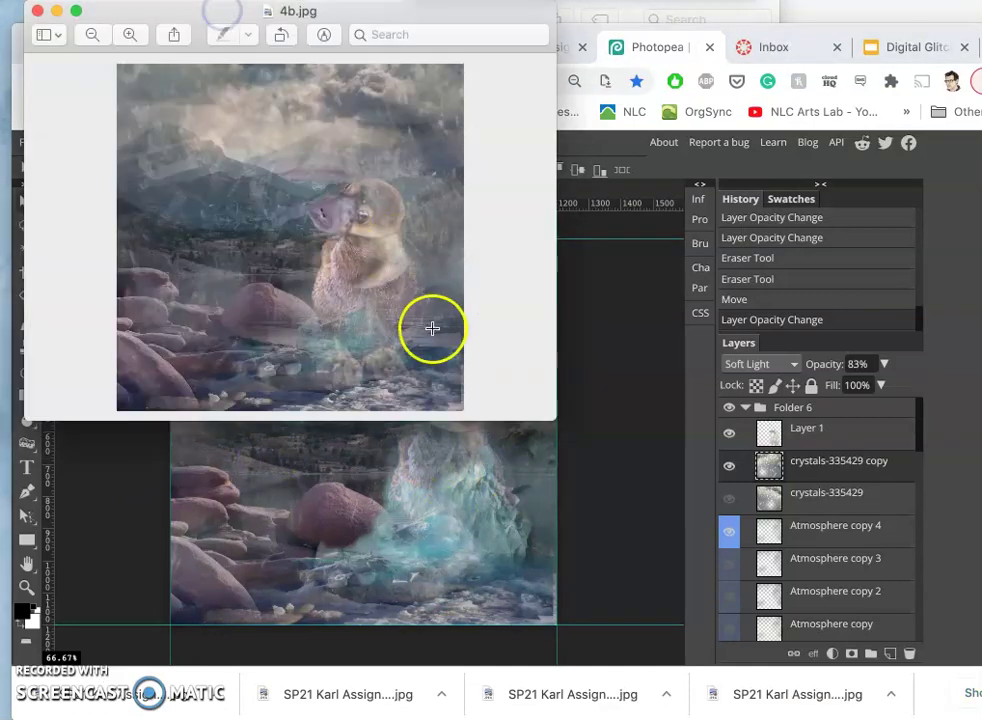
left_click(380, 512)
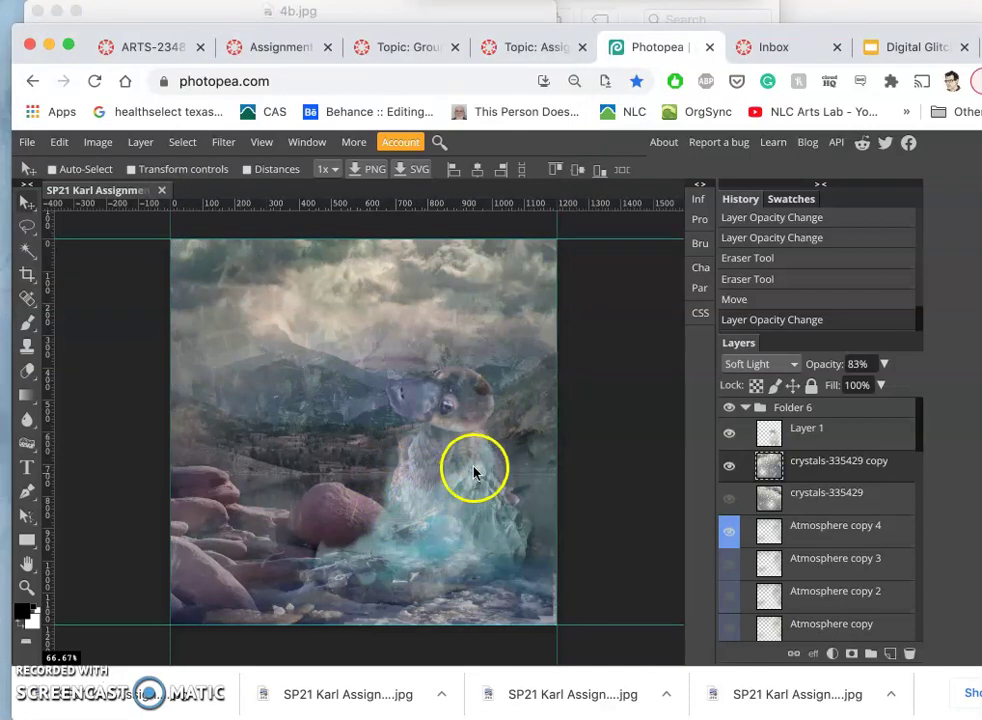
left_click(195, 22)
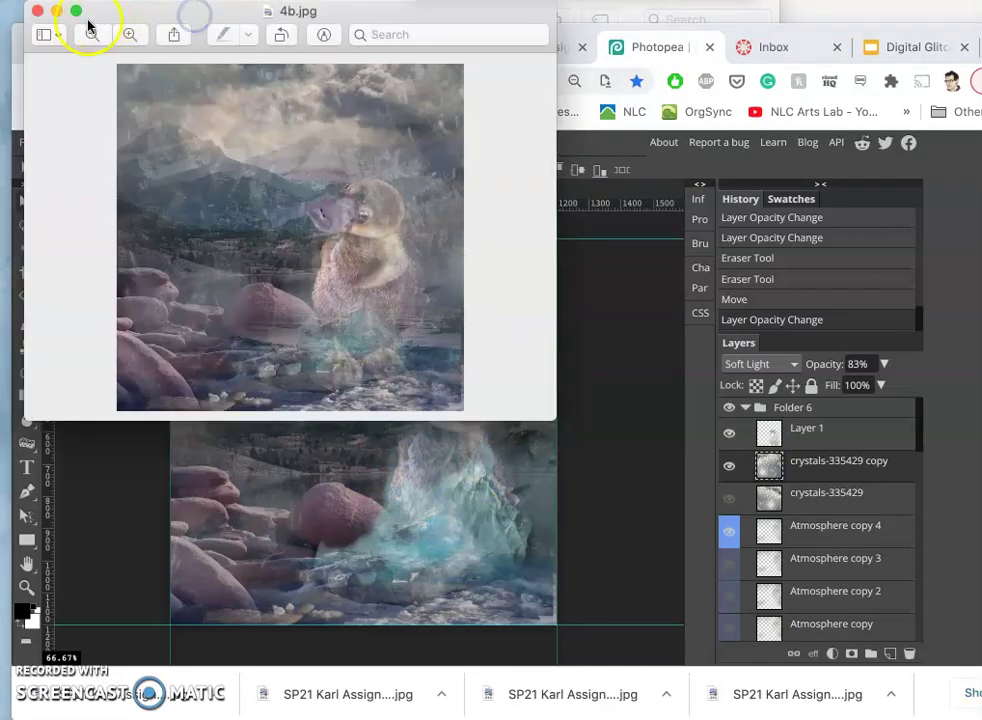
left_click(37, 10)
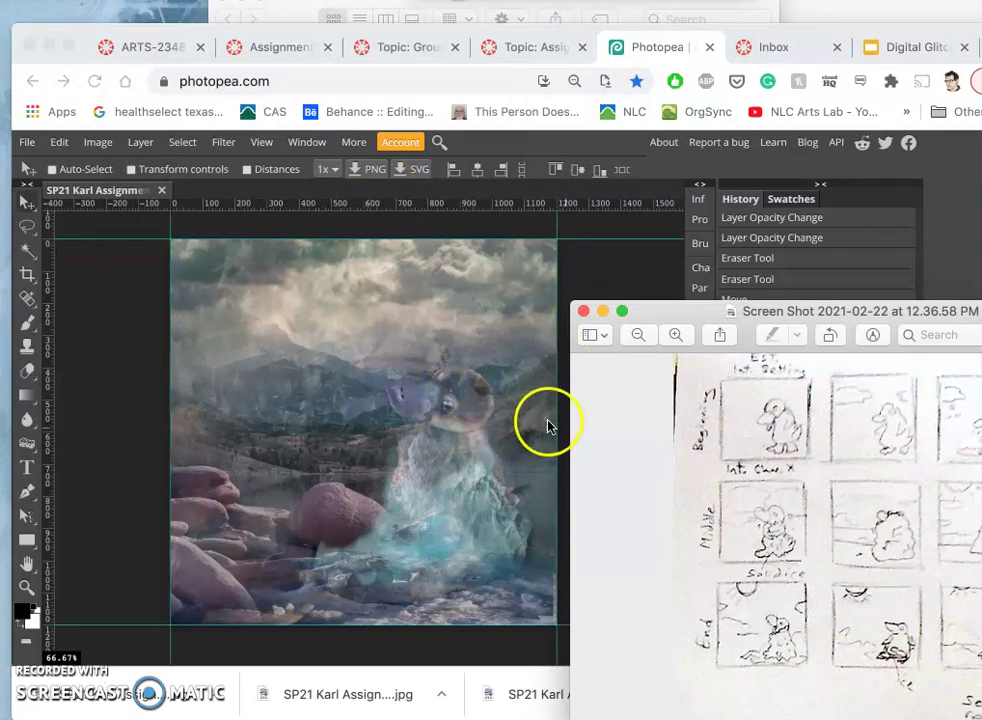
left_click(563, 463)
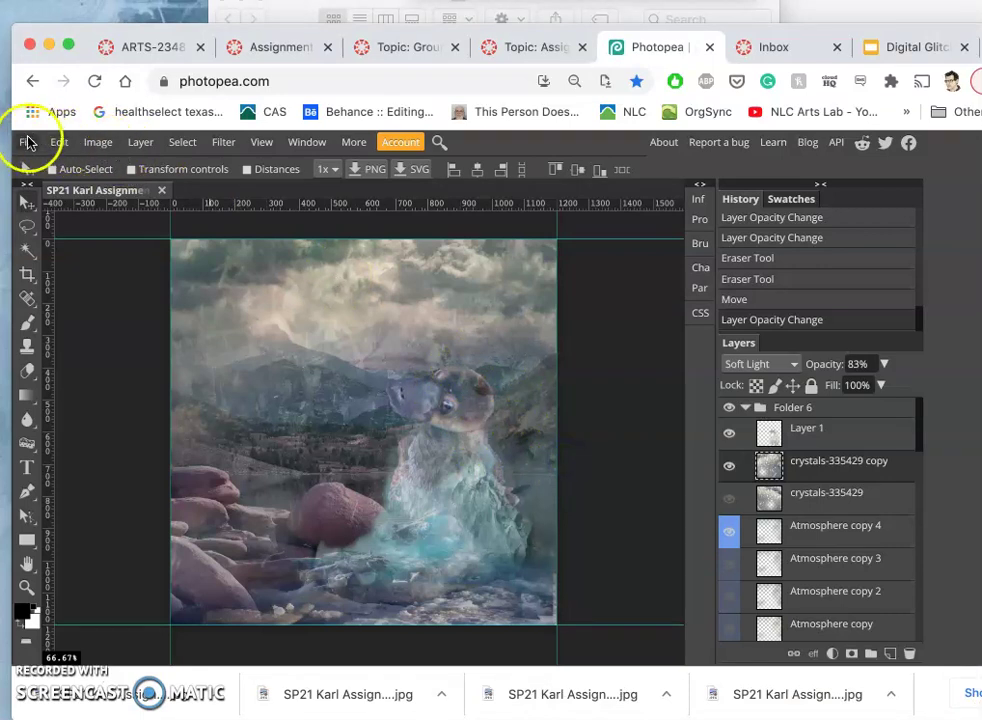
Step: Save the document and export the current frame as a 1200 × 1200 px JPG at 70% quality
left_click(27, 142)
left_click(66, 292)
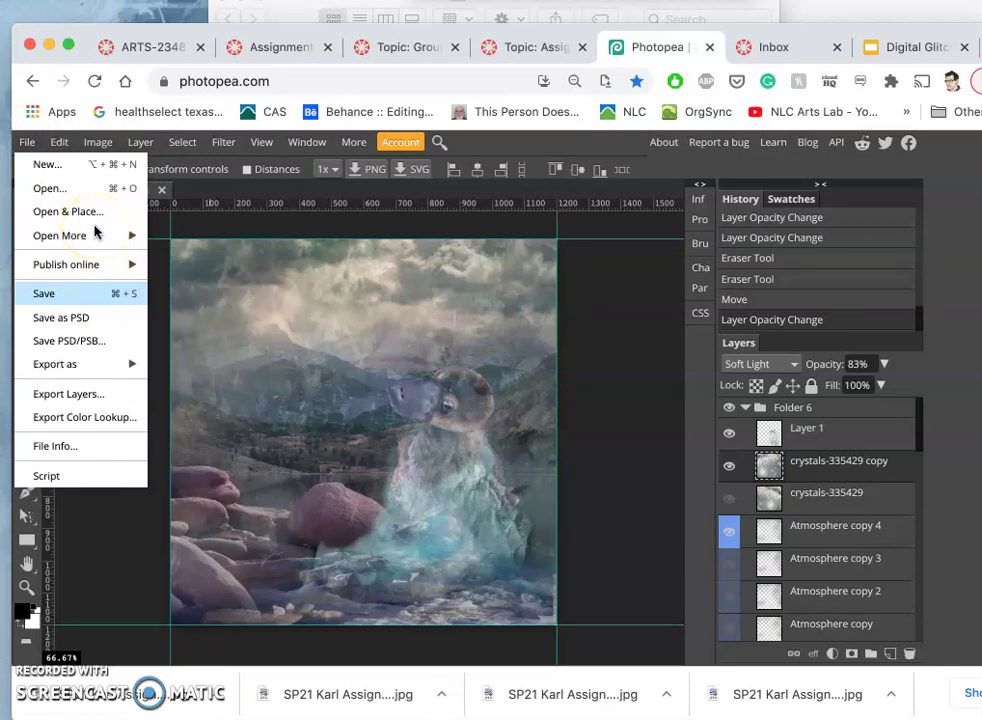
left_click(27, 142)
left_click(27, 142)
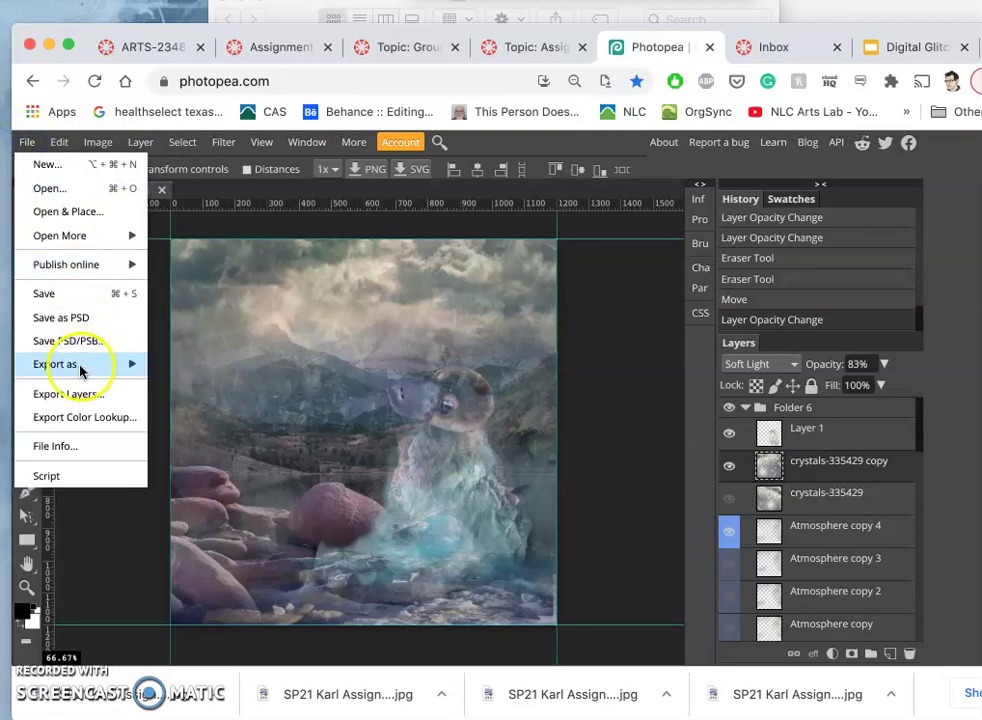
mouse_move(80, 366)
left_click(172, 384)
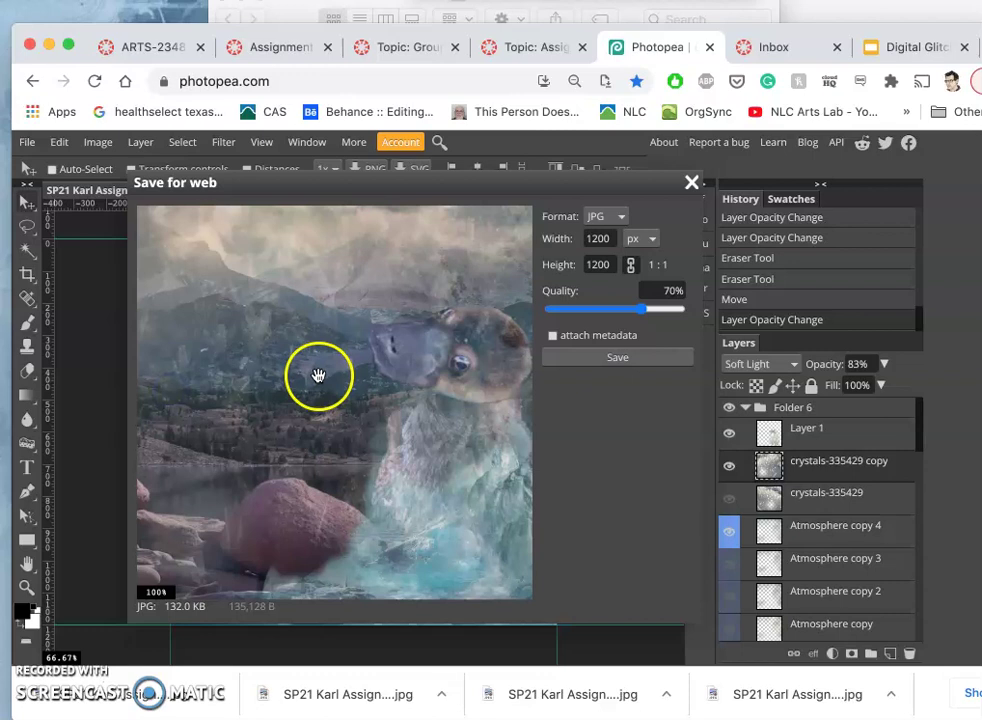
left_click(617, 358)
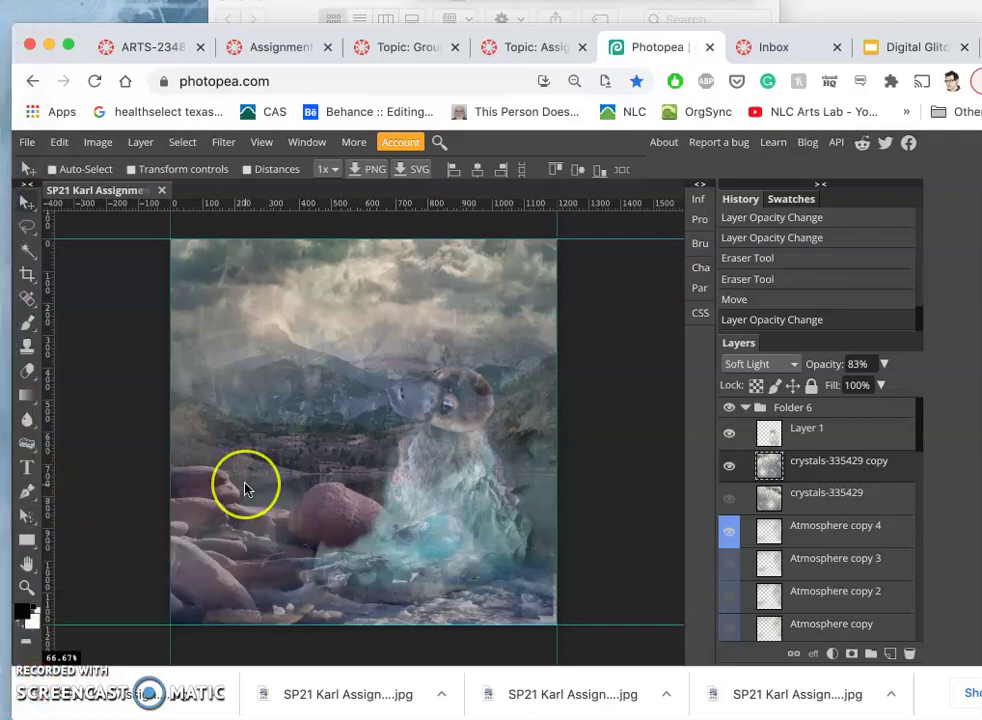
Step: Switch to the Downloads folder and rename the newly exported JPG as 4c
key("ctrl+Up")
left_click(245, 487)
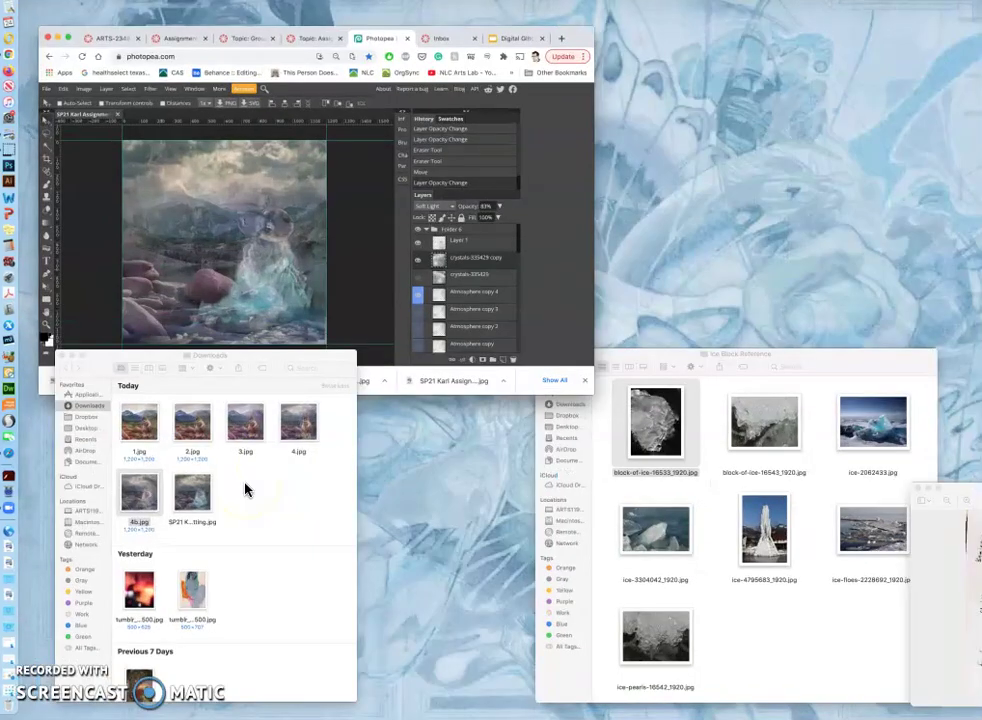
left_click(468, 315)
left_click(473, 312)
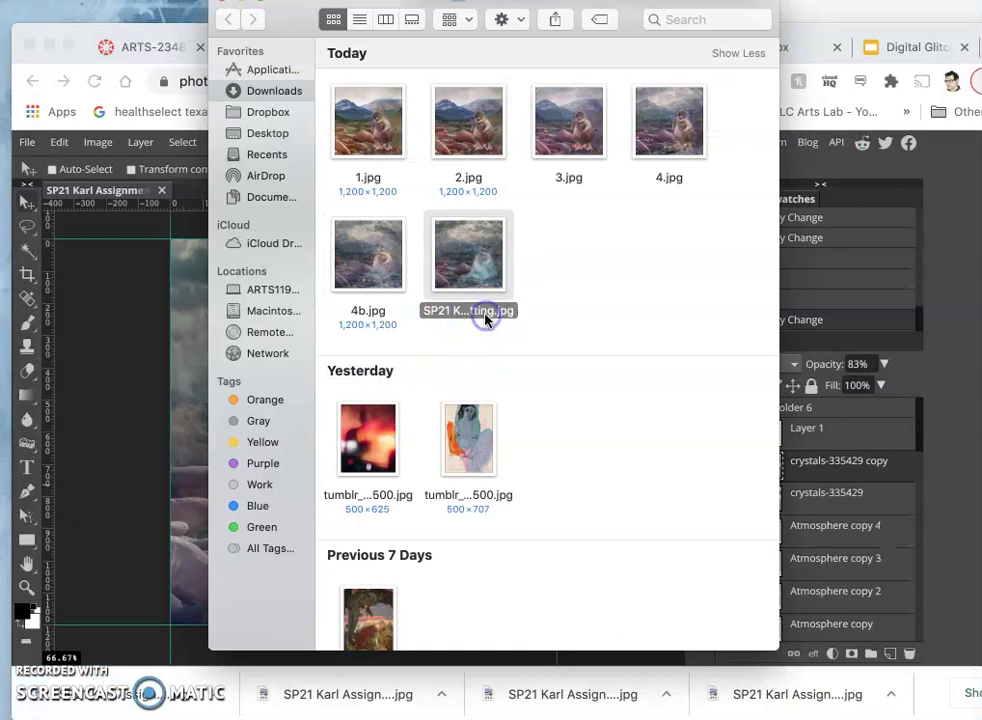
type("4c")
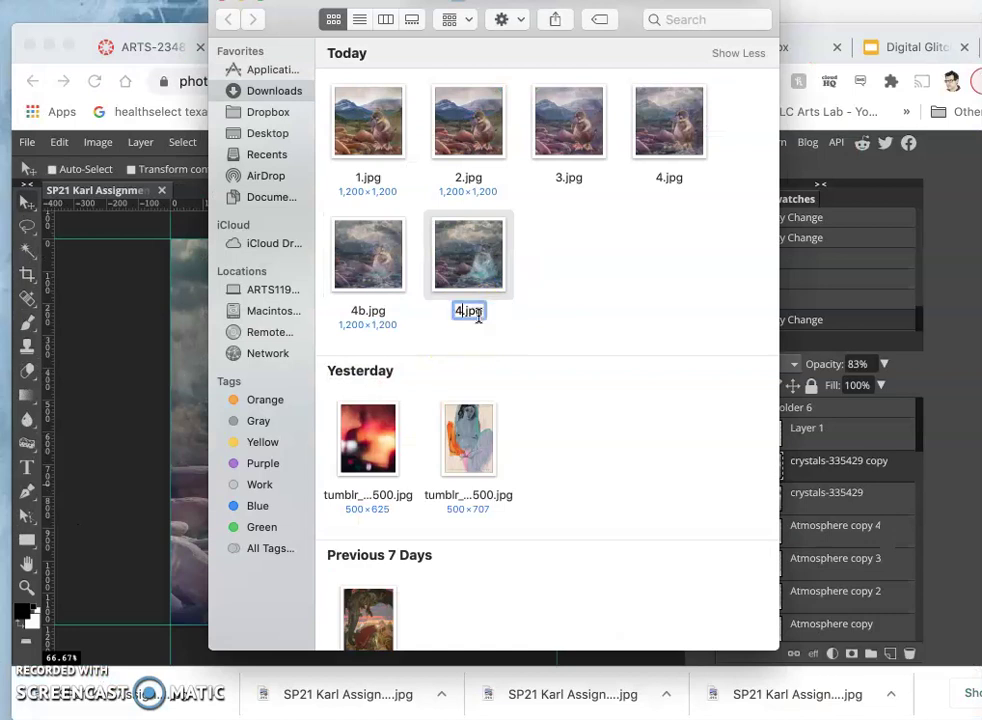
left_click(590, 290)
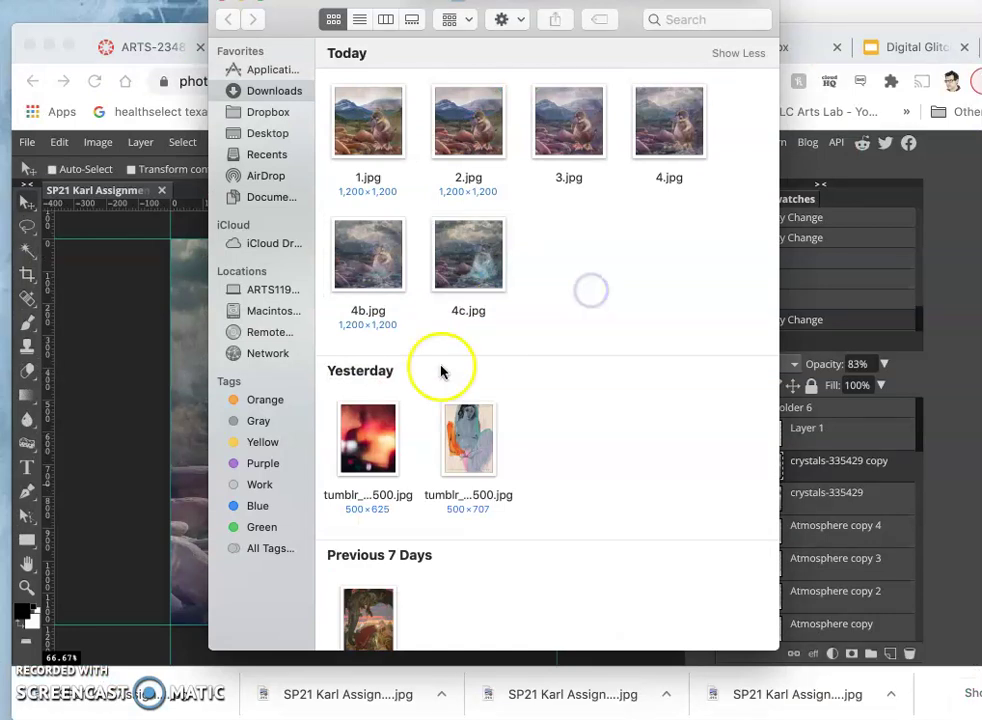
Step: Back in Photopea, show the crystals-335429 layer, hide its copy, and set the original layer's opacity to 96%
left_click(175, 401)
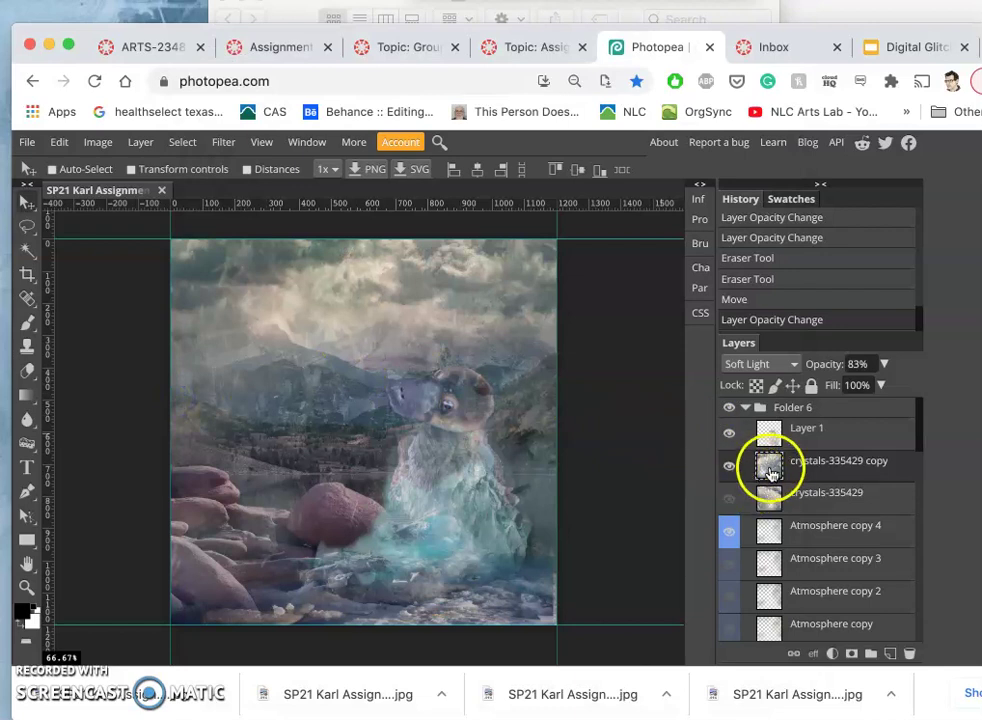
left_click(729, 498)
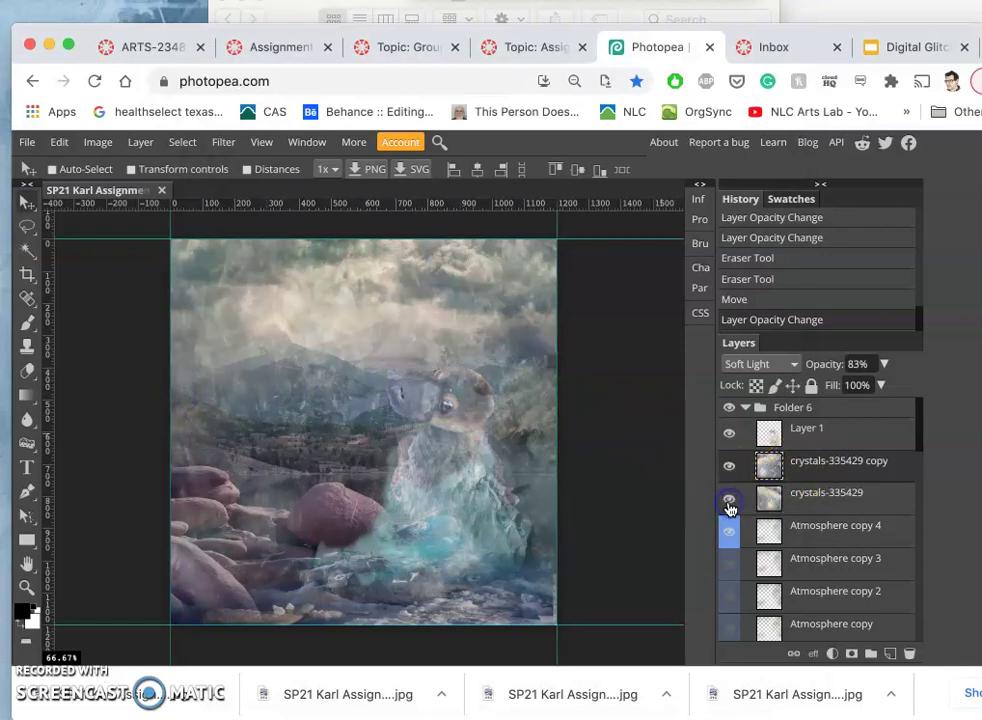
left_click(729, 465)
left_click(793, 494)
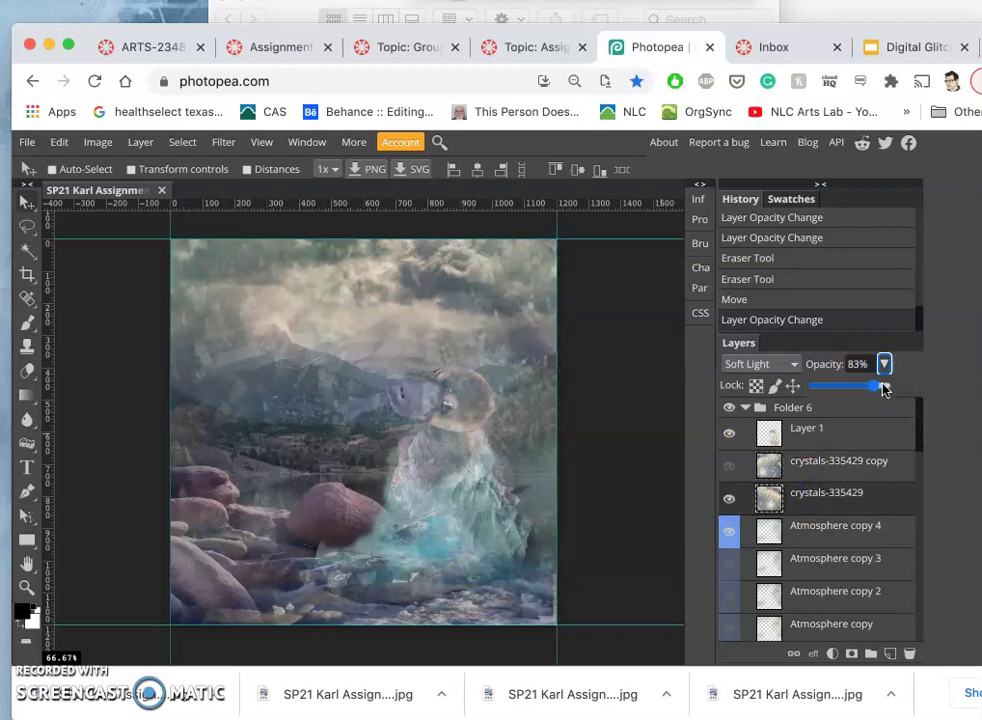
left_click(884, 388)
left_click(833, 521)
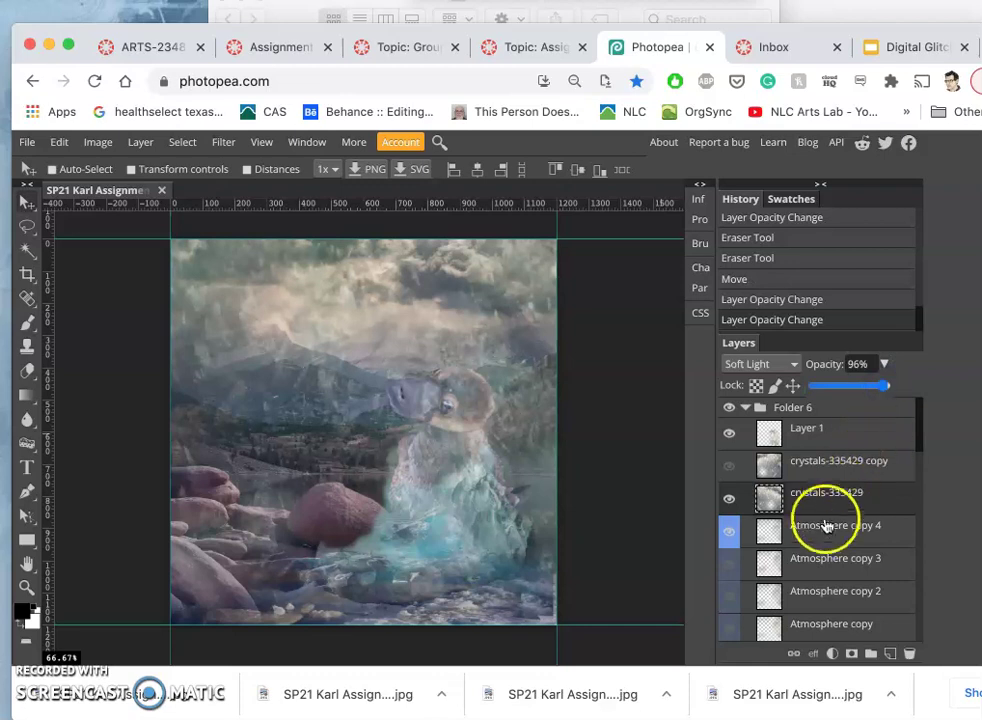
Step: Set the opacity of Layer 1 in Folder 6 to 60%
scroll(820, 530, "down", 1)
scroll(820, 531, "up", 1)
left_click(815, 428)
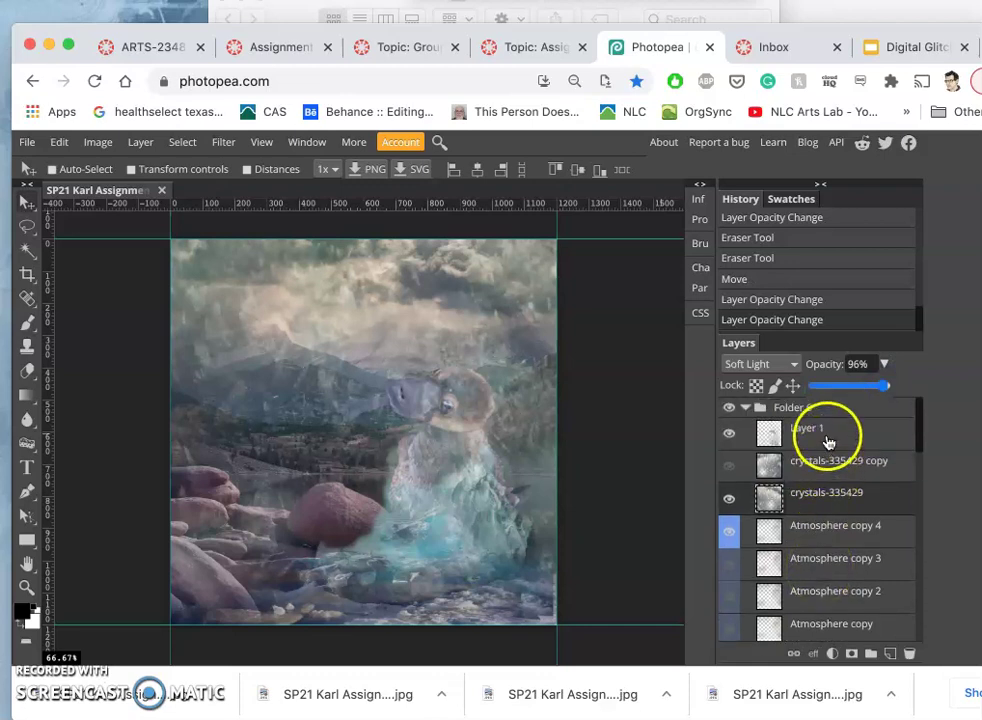
left_click(876, 363)
left_click_drag(850, 390, 860, 387)
left_click(869, 442)
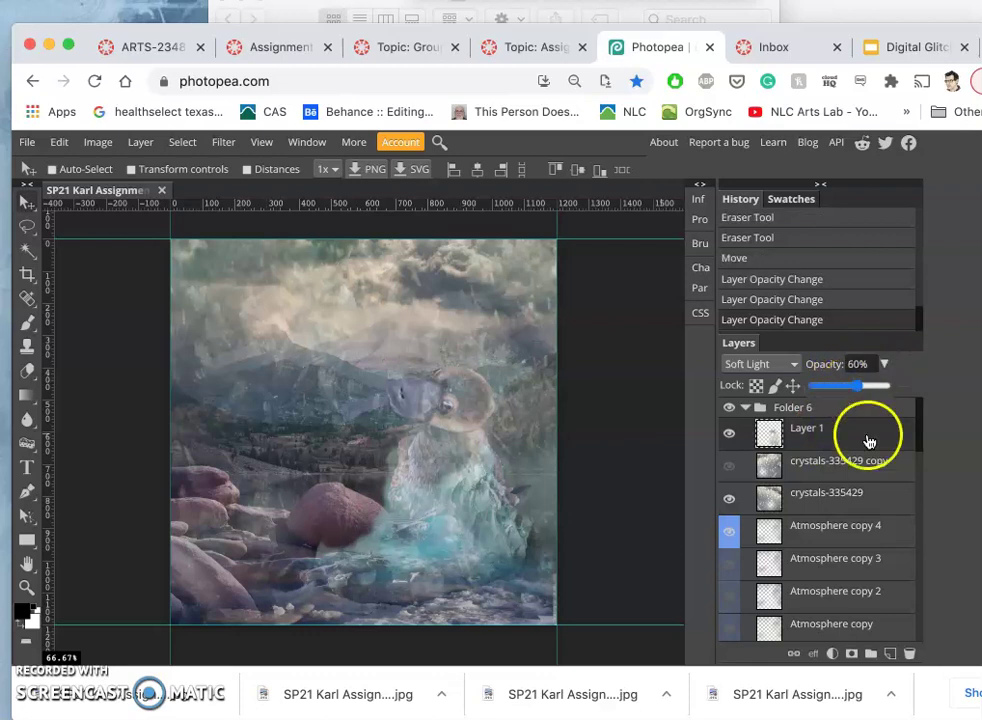
Step: Show the upper block-of-ice-16533 layer in Folder 8 and hide the lower one
scroll(855, 541, "down", 5)
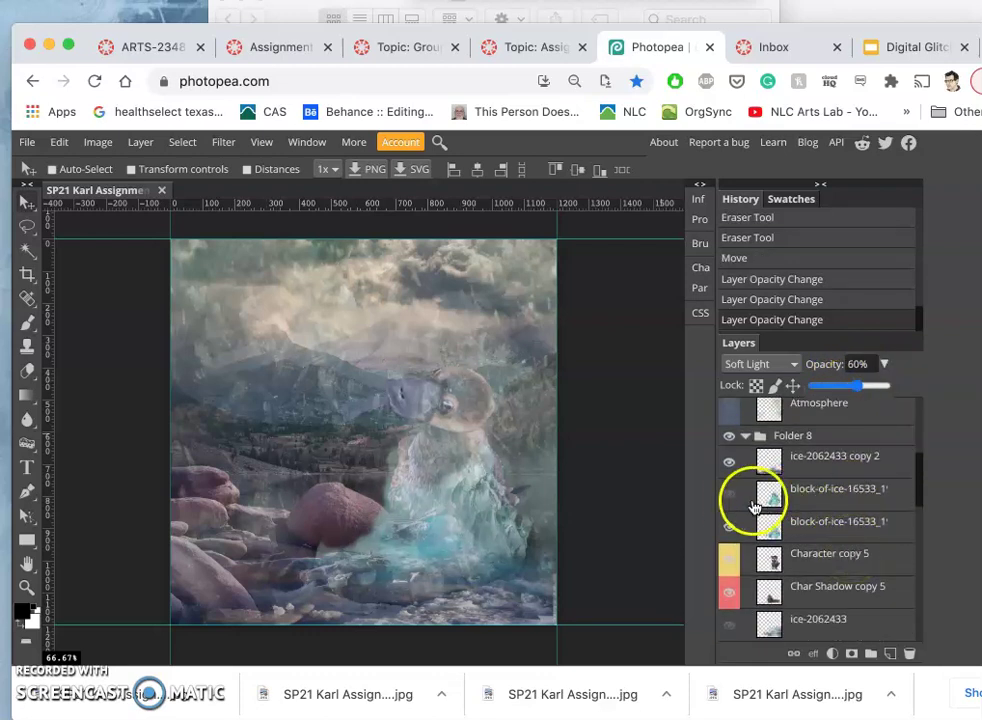
left_click(731, 496)
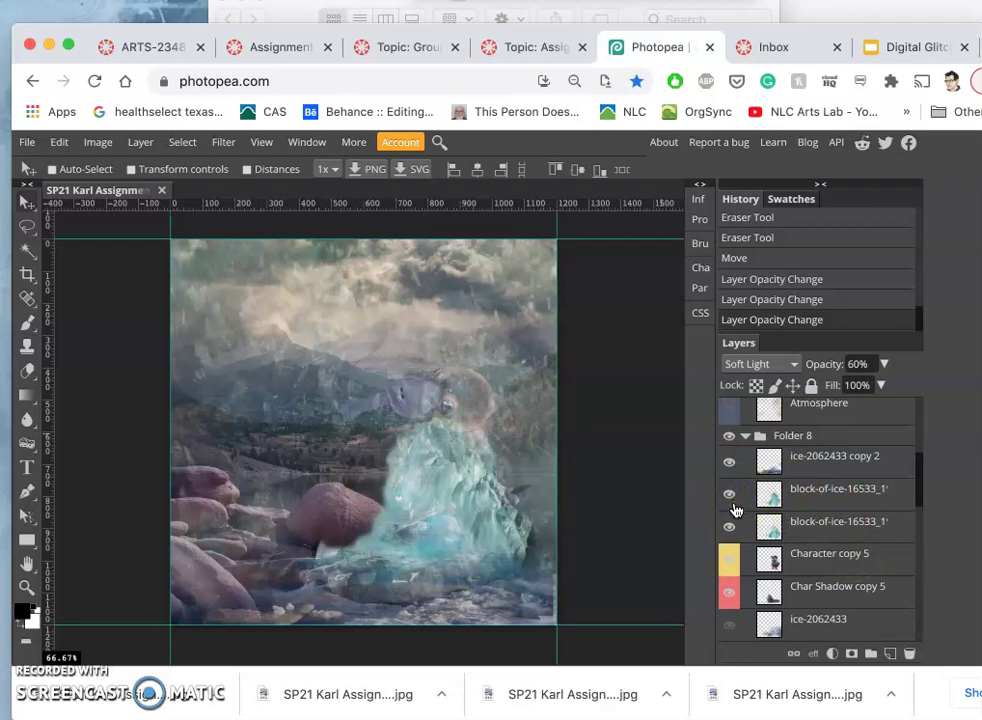
left_click(730, 528)
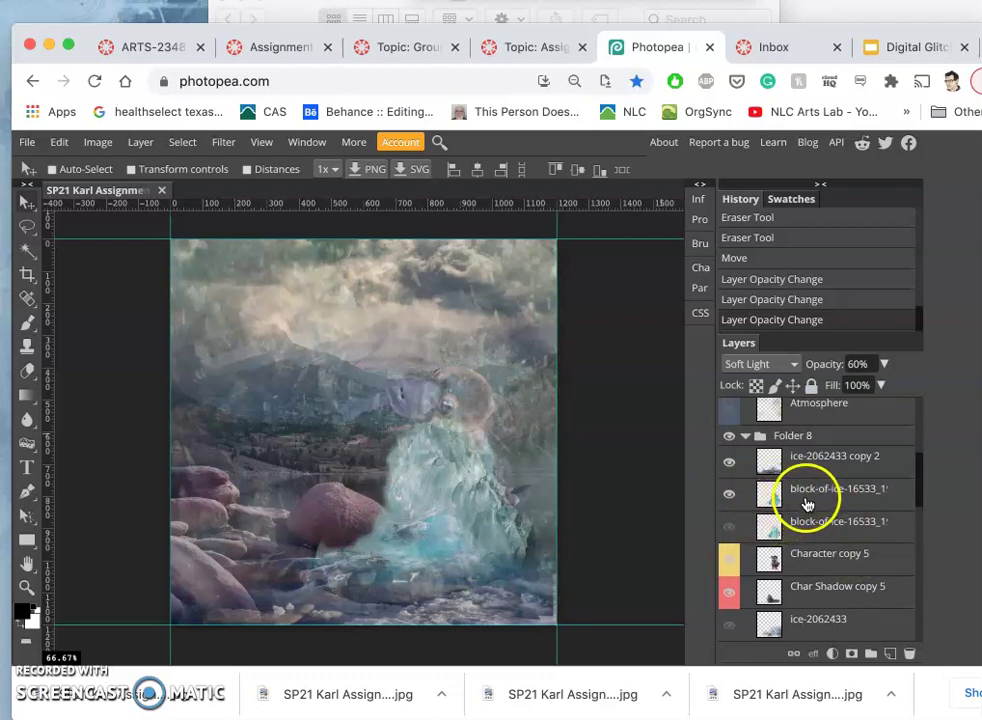
Step: Set the opacity of the clouds-4157263 layer in Folder 4 to 100%
scroll(806, 515, "down", 3)
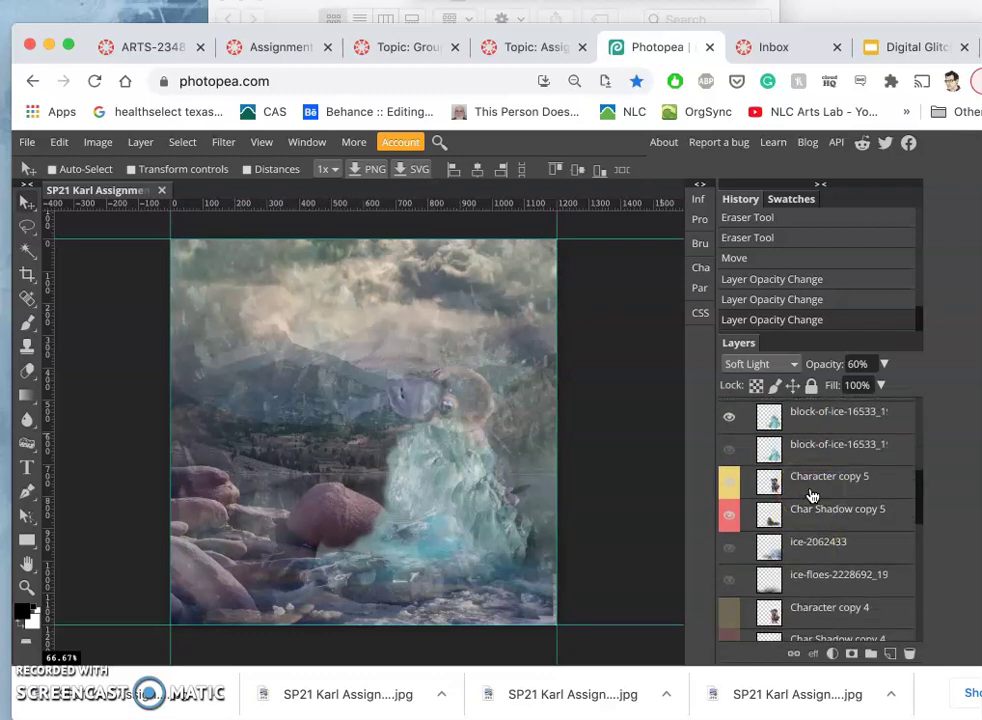
scroll(812, 496, "down", 10)
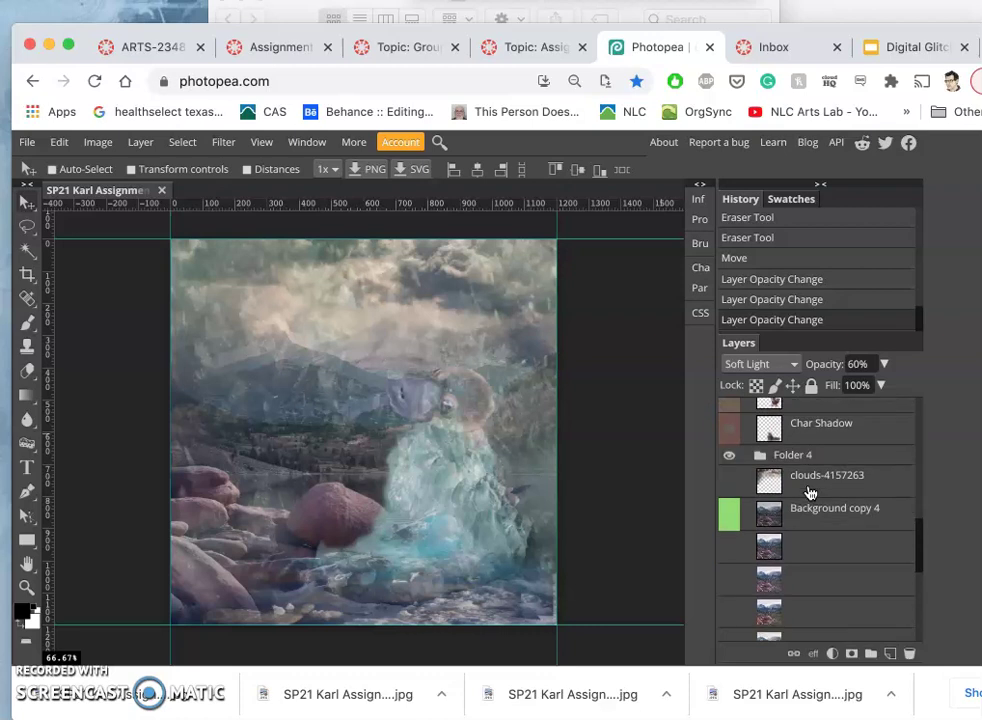
left_click(808, 470)
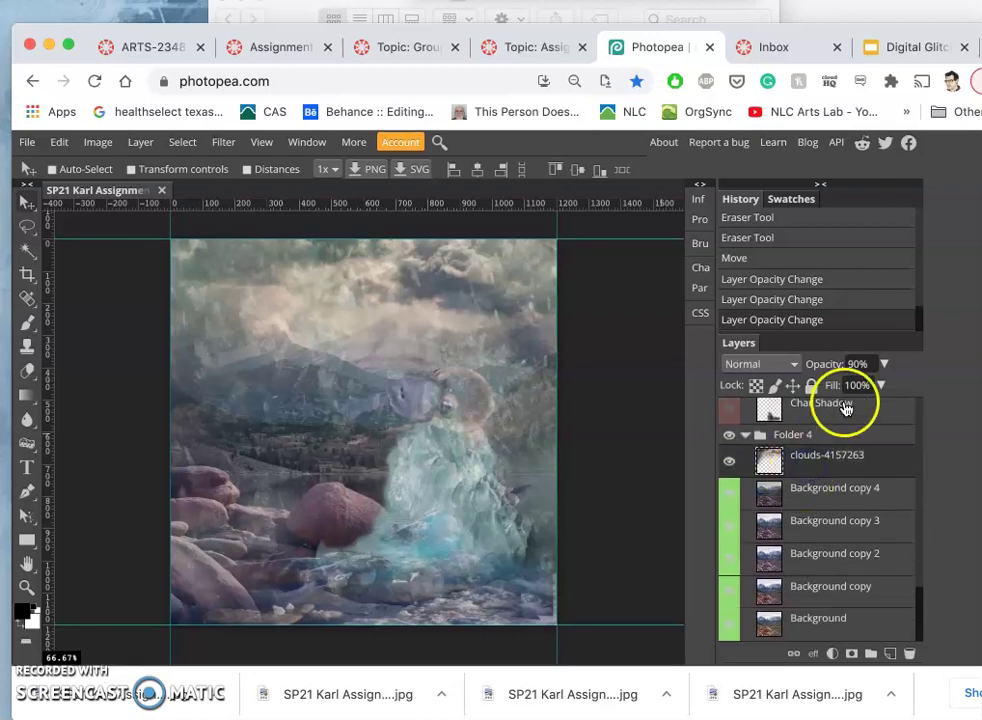
left_click(884, 364)
left_click_drag(880, 386, 919, 386)
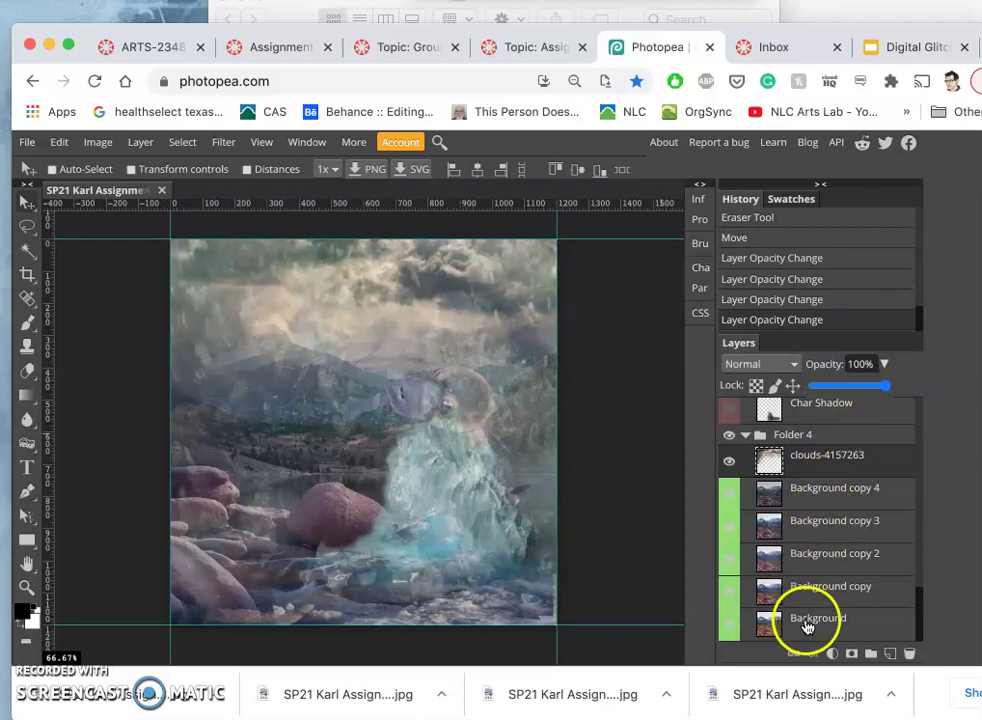
Step: Duplicate the ice-2062433 copy 2 layer in Folder 8
left_click_drag(760, 596, 818, 584)
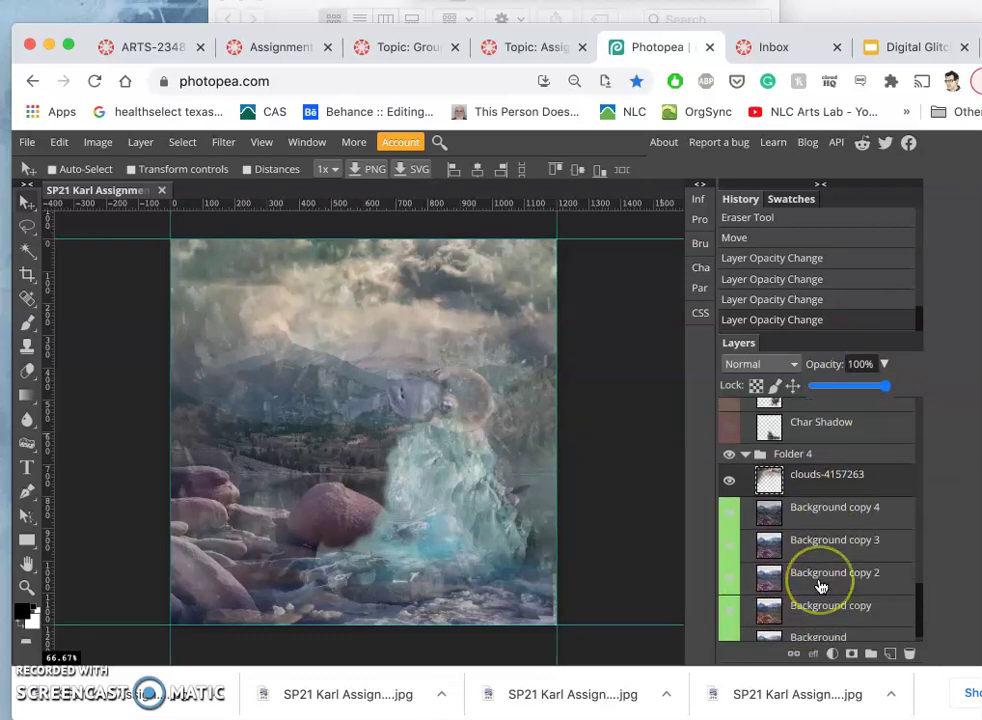
scroll(818, 586, "up", 10)
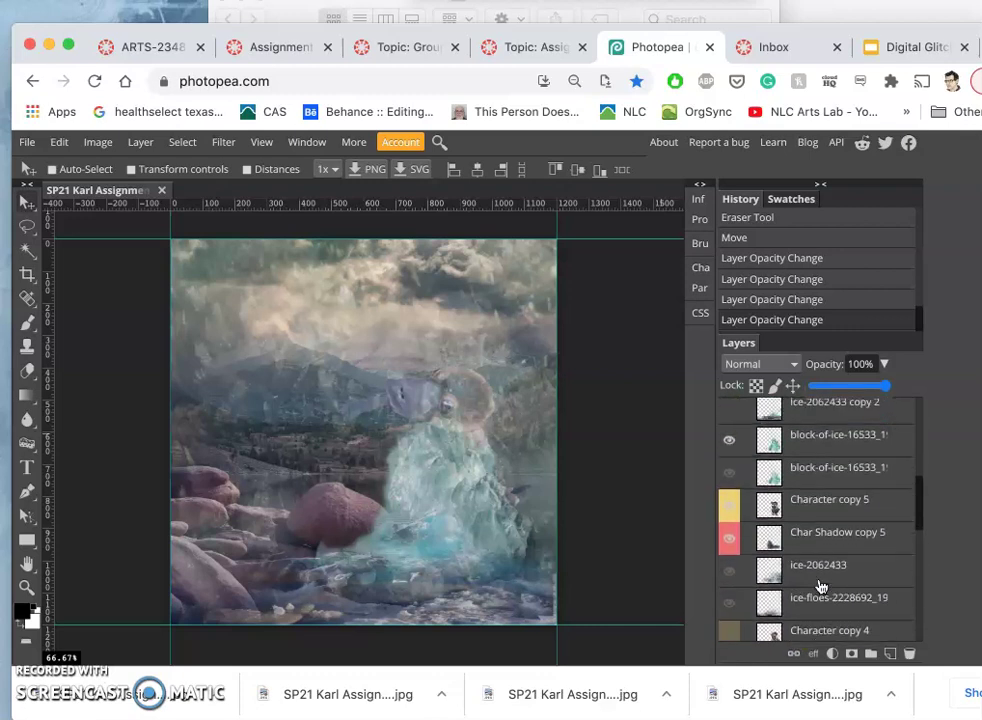
scroll(818, 586, "up", 2)
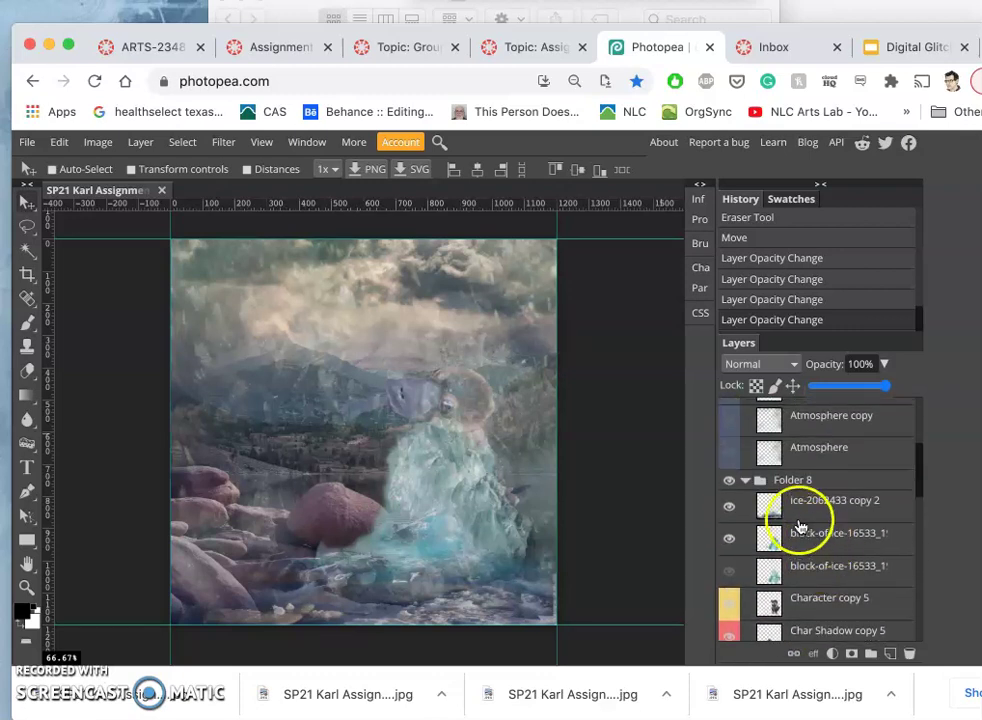
left_click(797, 514)
key("ctrl+j")
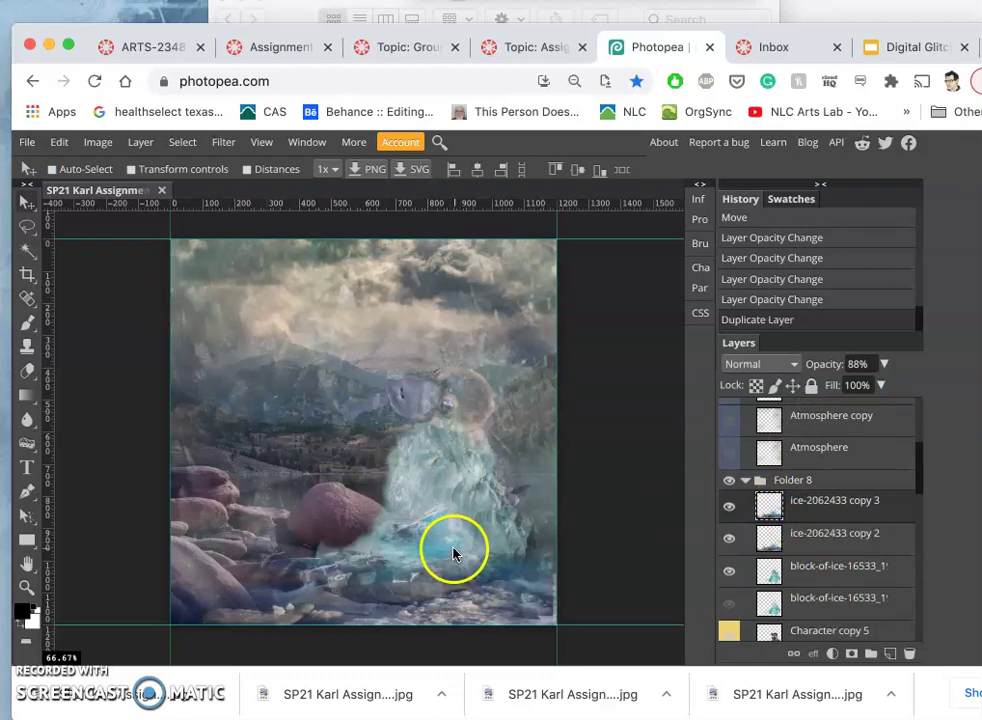
Step: Duplicate the visible block-of-ice-16533 layer and move the duplicate up and slightly right over the character's head
left_click(810, 583)
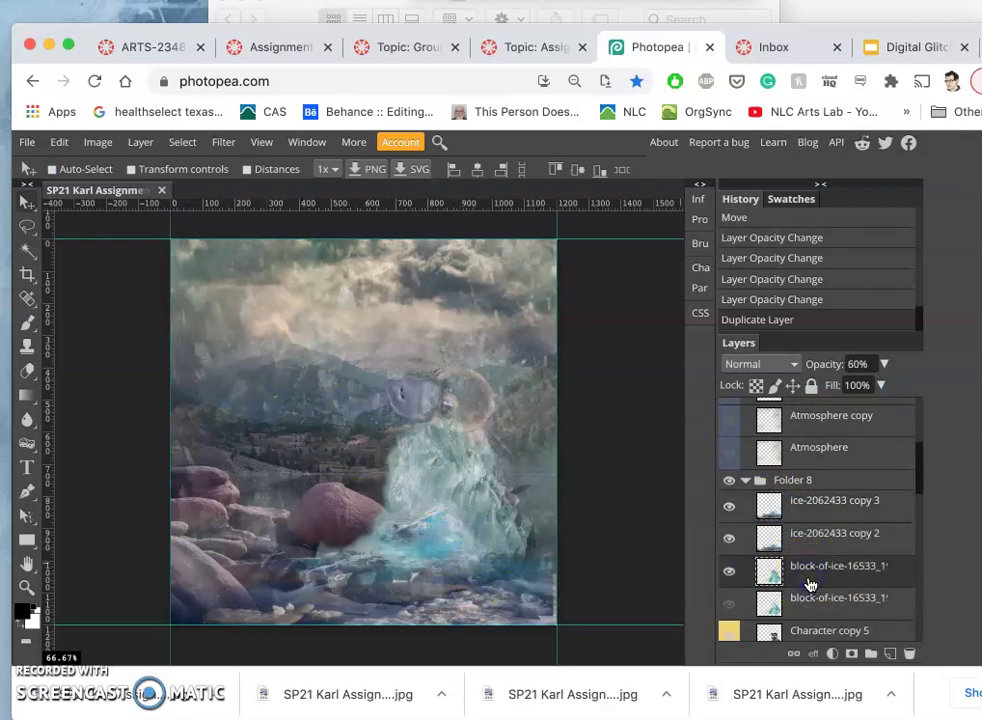
key("ctrl+j")
left_click(26, 202)
mouse_move(449, 463)
left_mouse_down()
mouse_move(449, 432)
mouse_move(466, 418)
left_mouse_up()
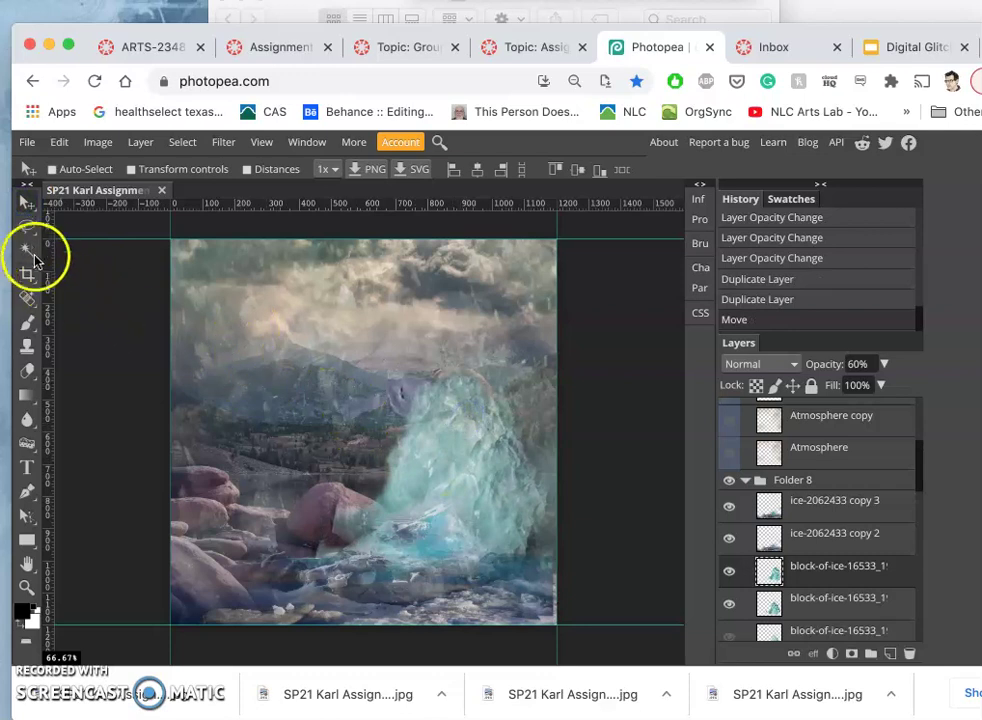
Step: Lasso the lower and outer parts of the duplicated ice block with a 4 px feather and delete them
left_click(28, 228)
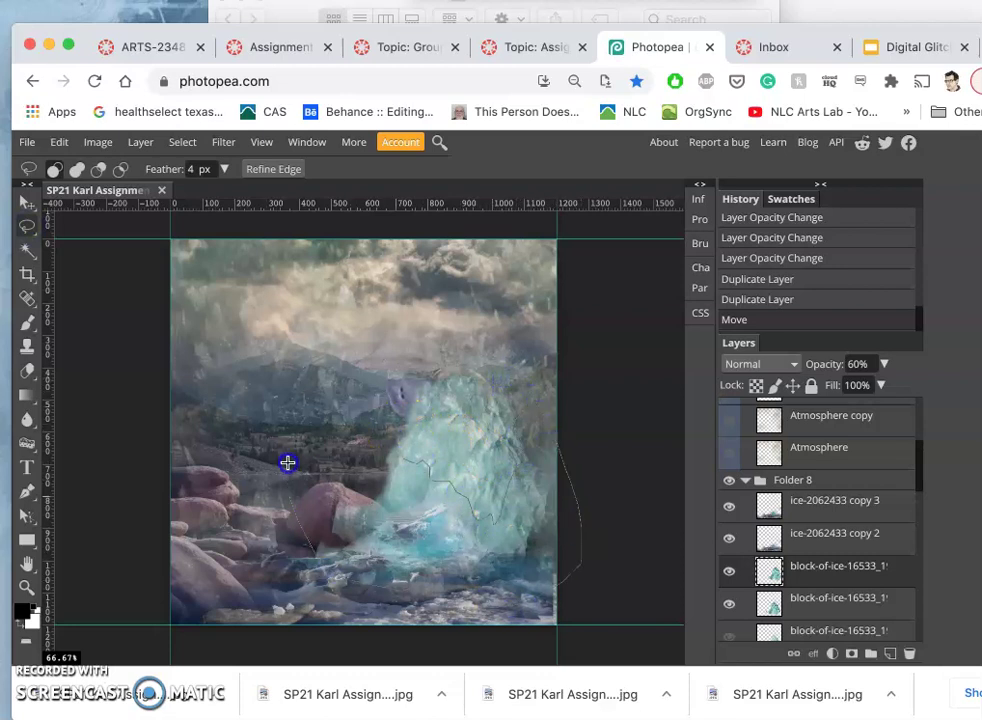
left_click_drag(321, 443, 321, 443)
key("Delete")
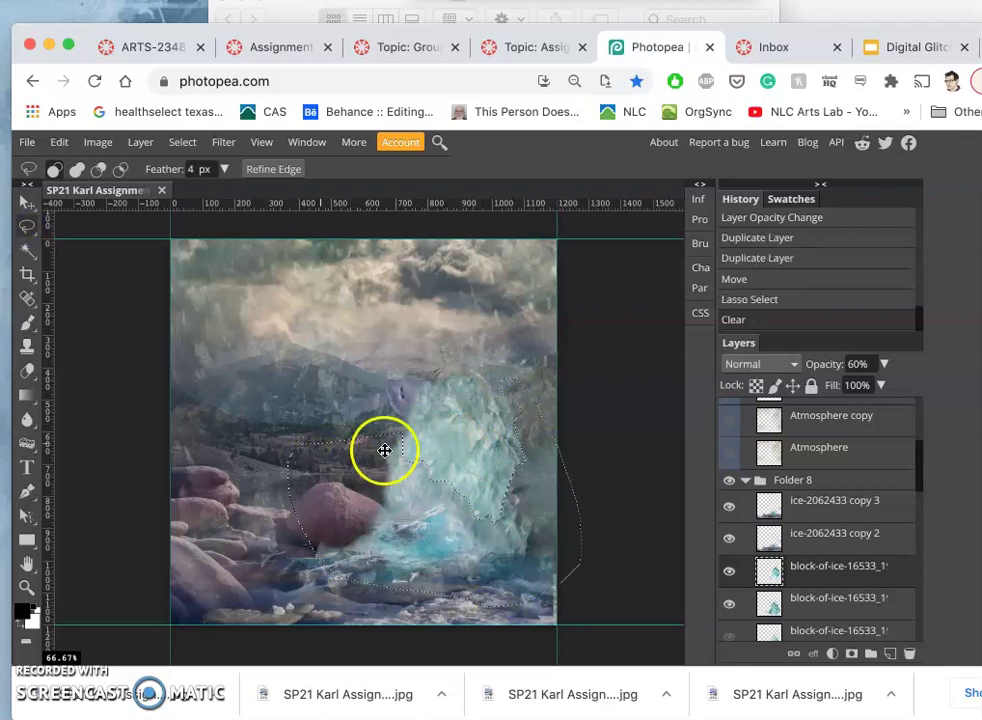
Step: Clear the selection and set the duplicated upper ice block layer's opacity to 45%
left_click(682, 467)
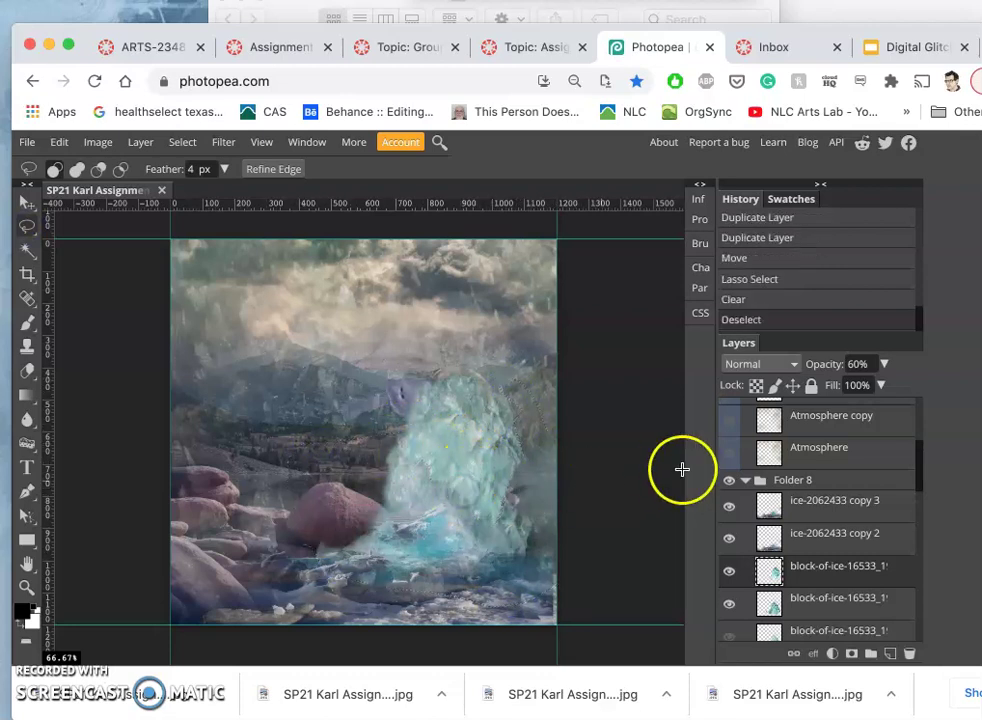
left_click(883, 365)
left_click_drag(846, 392, 838, 391)
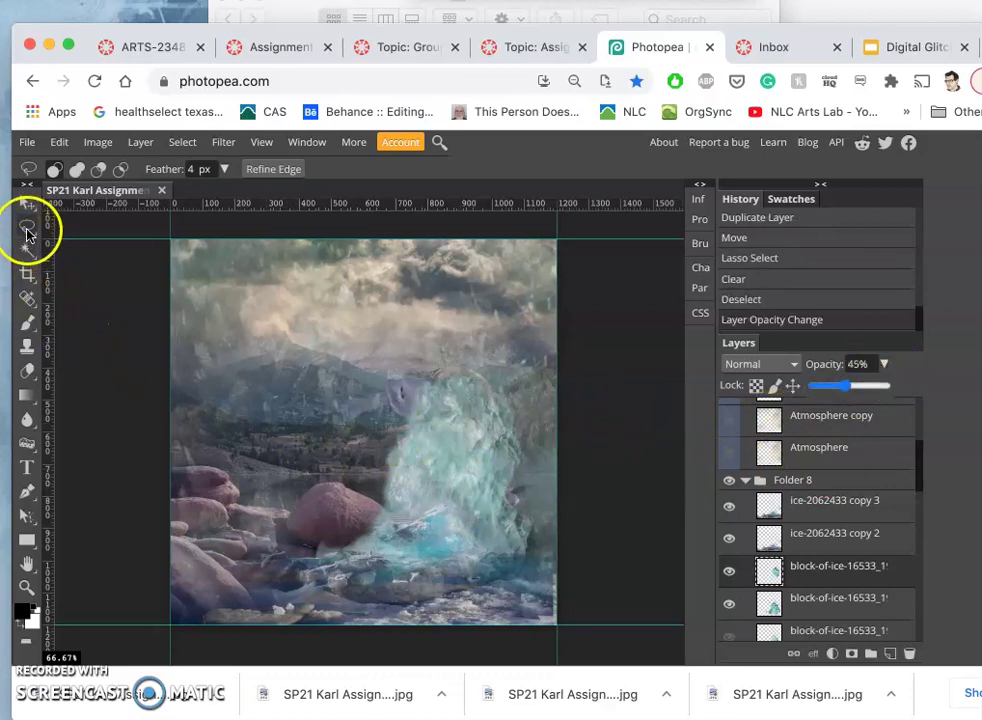
Step: Lasso the stray ice along the right edge of the duplicated ice block with a 4 px feather and delete it in two passes
left_click(476, 381)
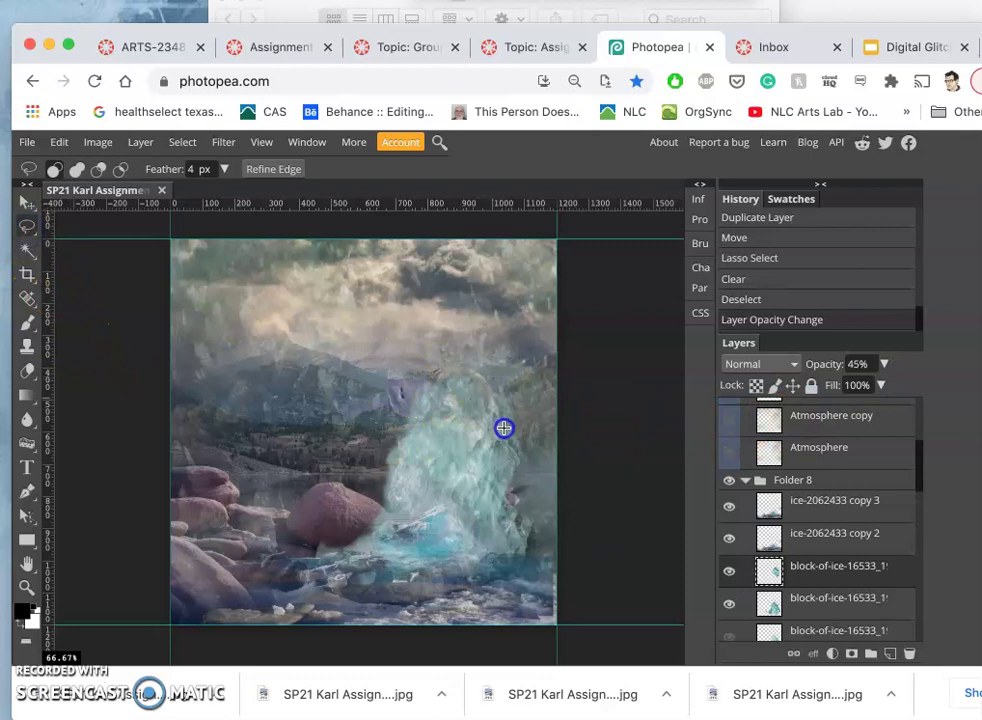
left_click_drag(536, 410, 533, 401)
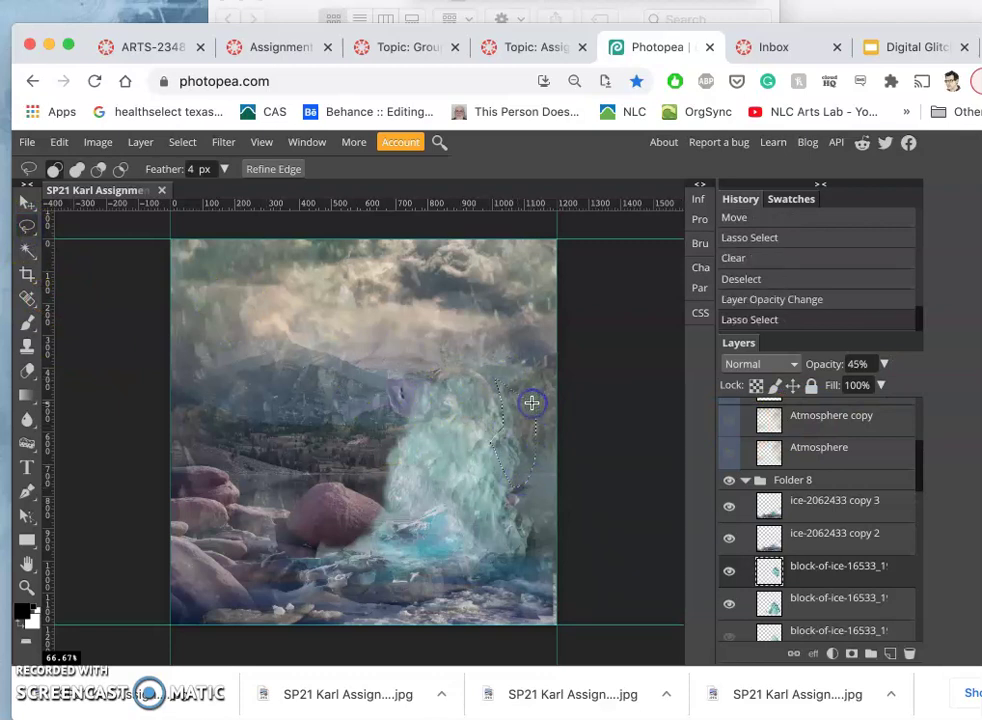
key("Delete")
left_click(515, 363)
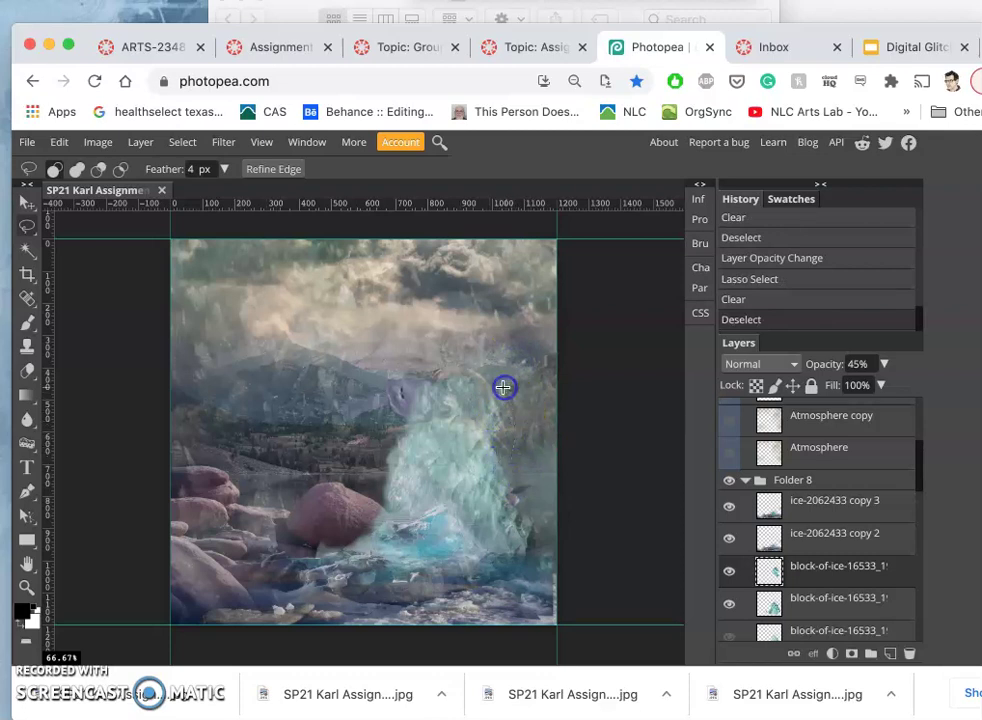
left_click_drag(503, 387, 502, 390)
key("Delete")
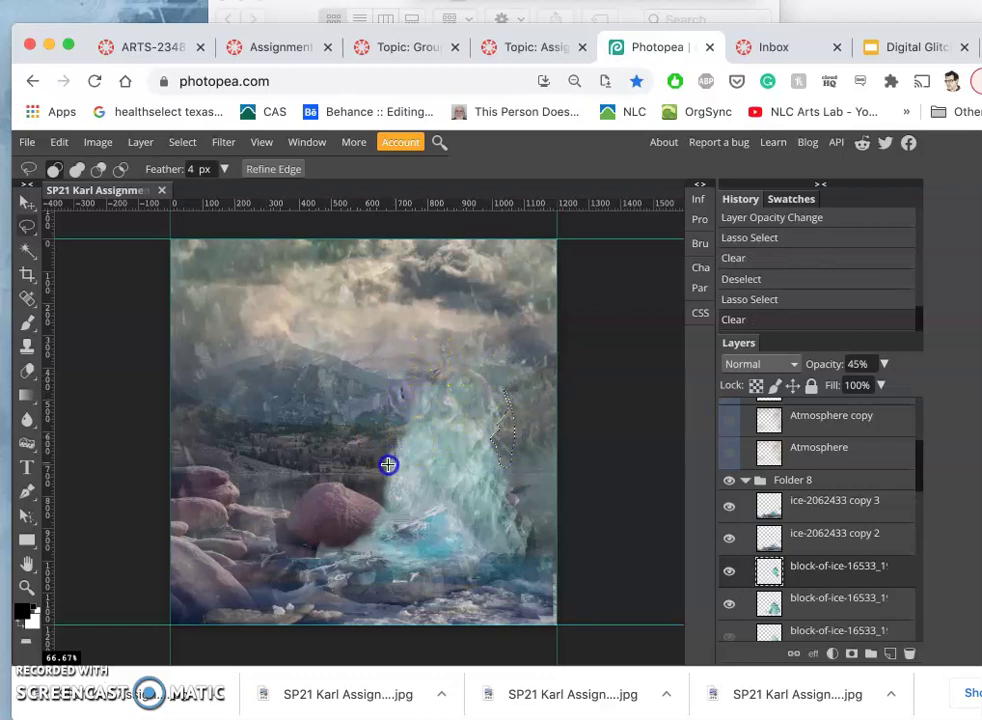
Step: Lasso a small area at the ice's left edge, delete it from both visible block-of-ice-16533 layers, and clear the selection
left_click_drag(369, 453, 368, 451)
key("Delete")
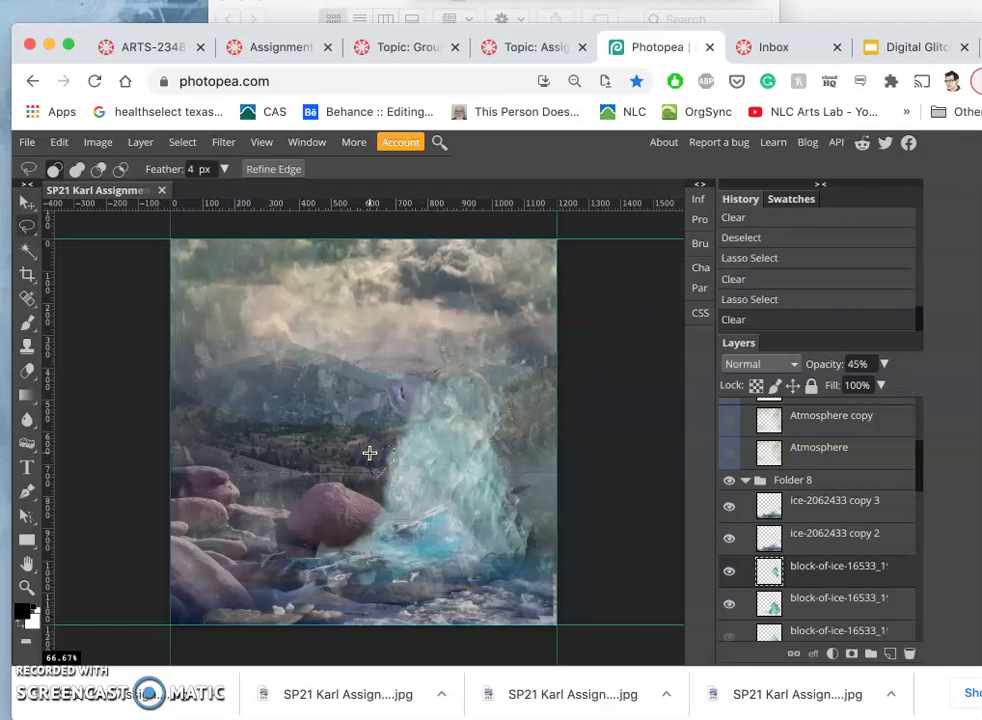
left_click(745, 597)
key("6")
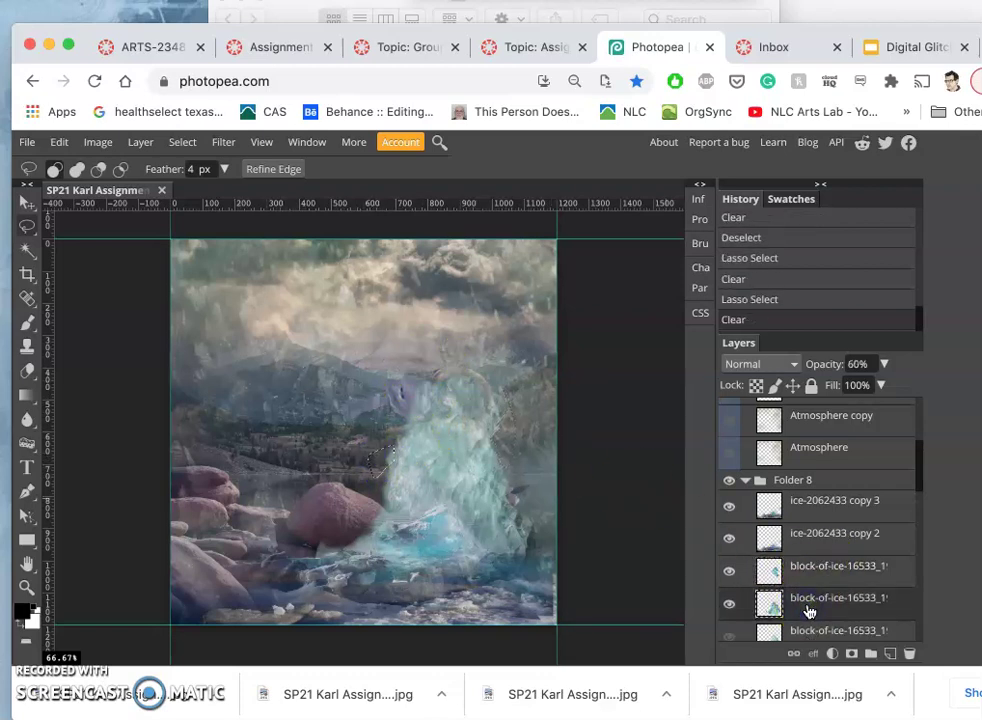
key("Delete")
left_click(607, 552)
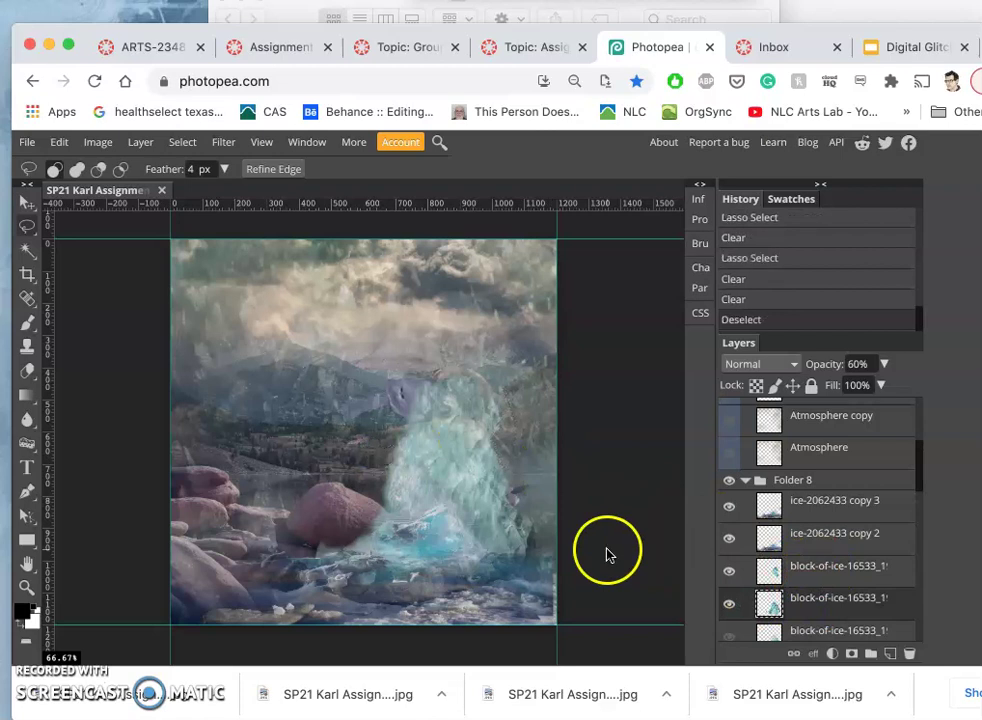